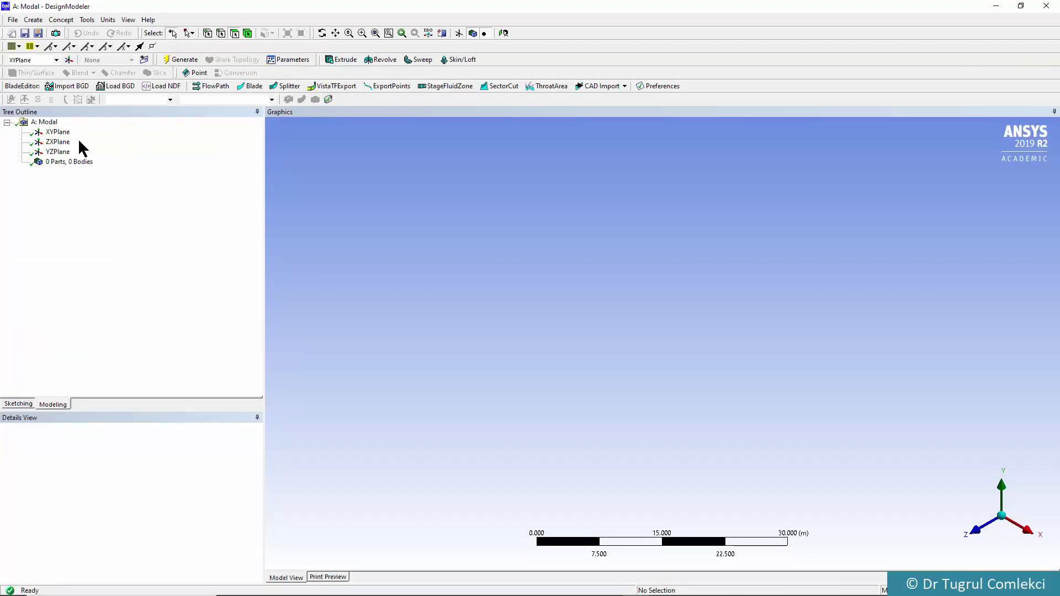
# Sketch a rectangle about 14.5 m by 5.5 m on the XY plane, with one corner at the origin
pyautogui.click(53, 134)
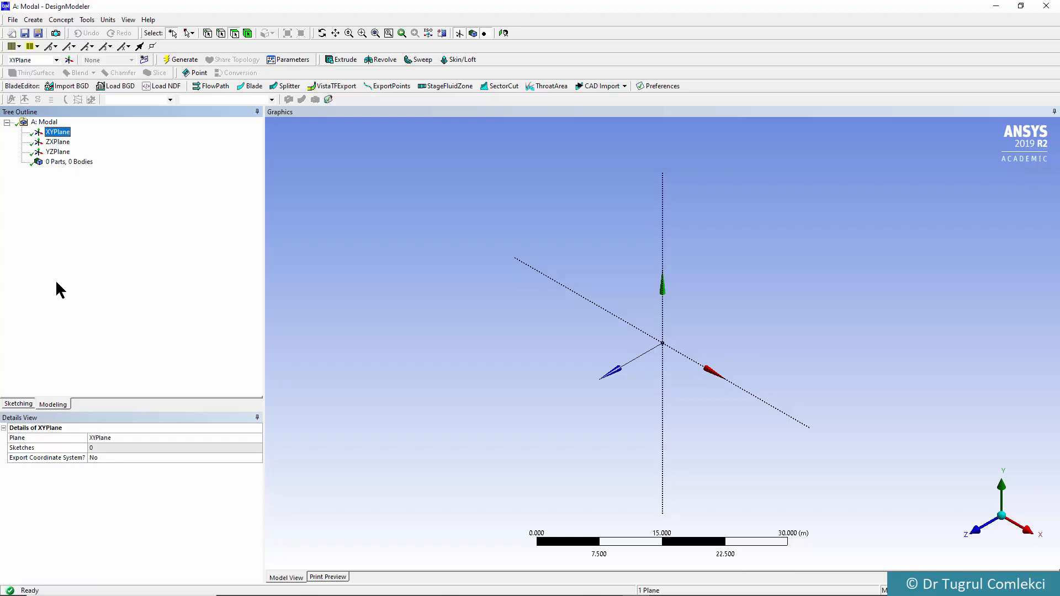
pyautogui.click(33, 405)
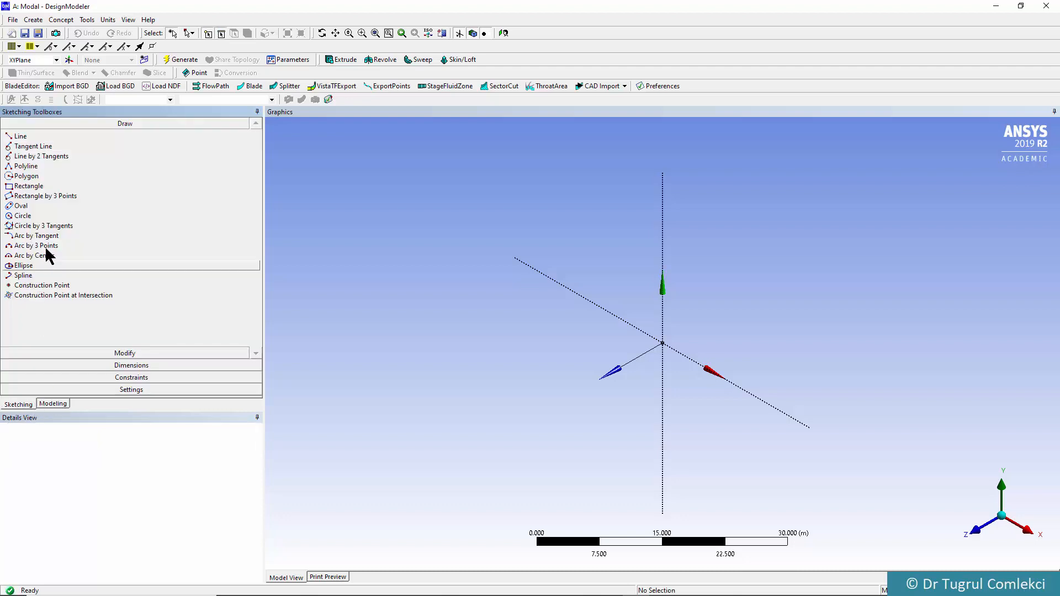
pyautogui.click(39, 186)
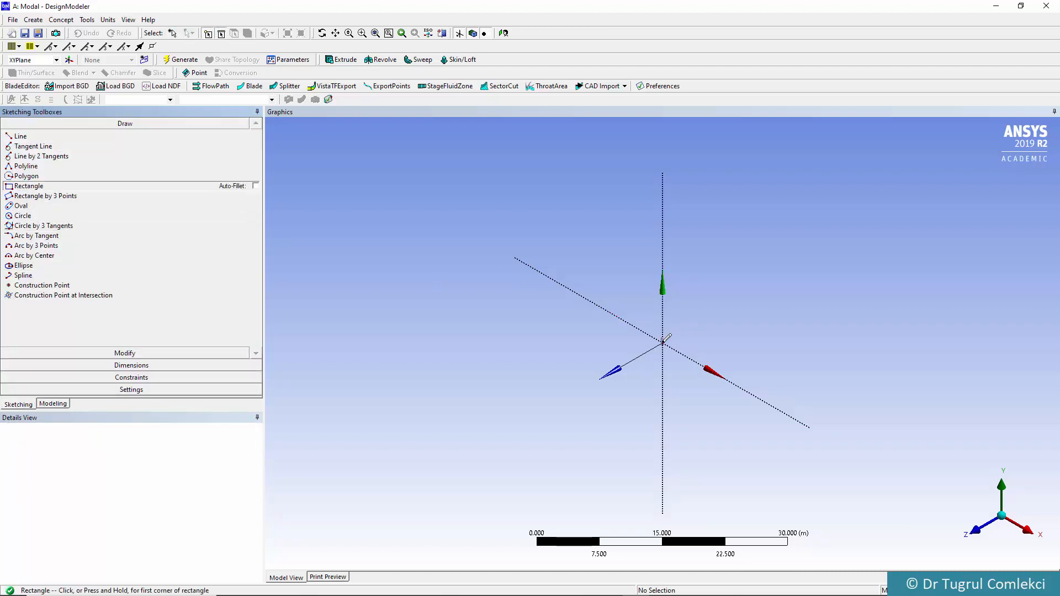
pyautogui.click(662, 342)
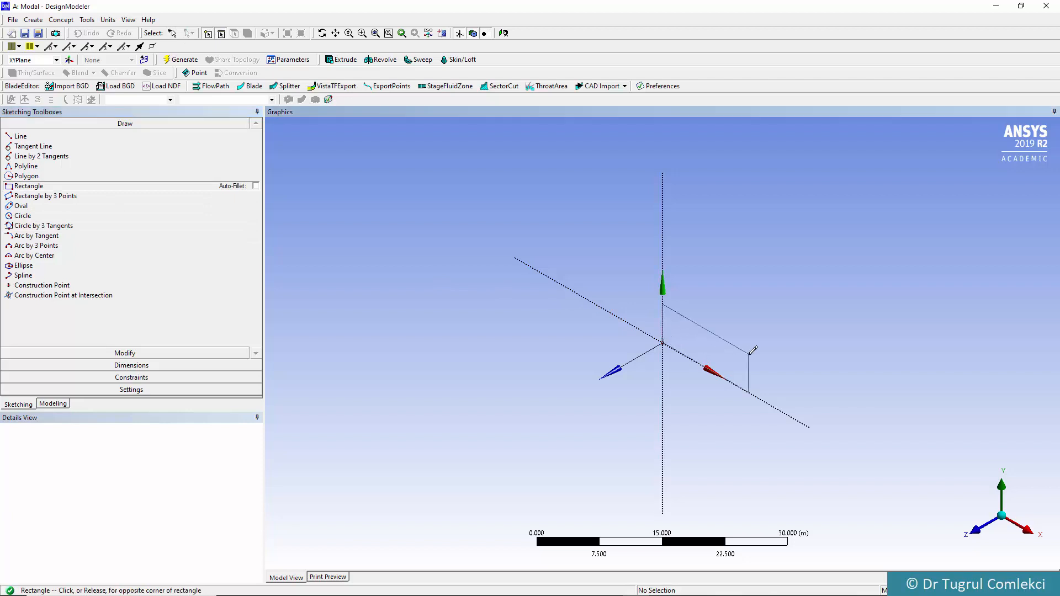
pyautogui.click(749, 355)
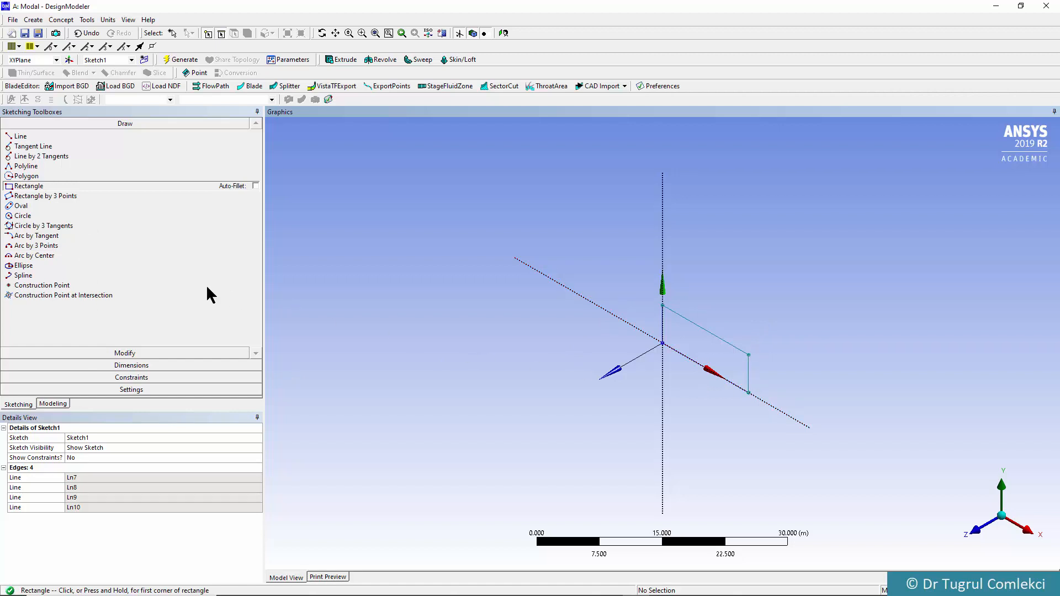
# Add a horizontal dimension across the rectangle's width and set it to 0.4 m
pyautogui.click(94, 366)
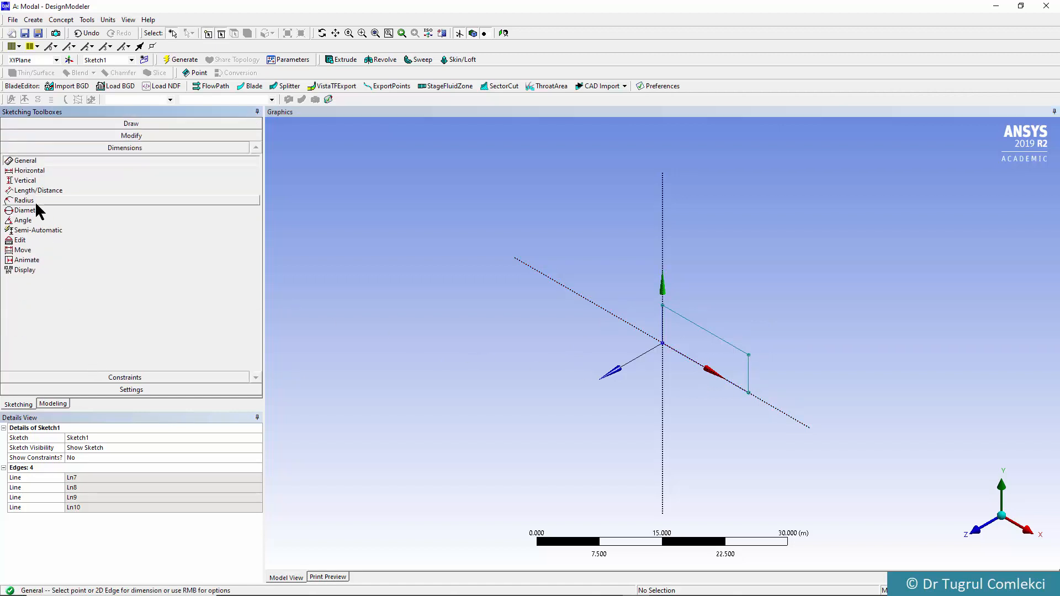
pyautogui.click(28, 172)
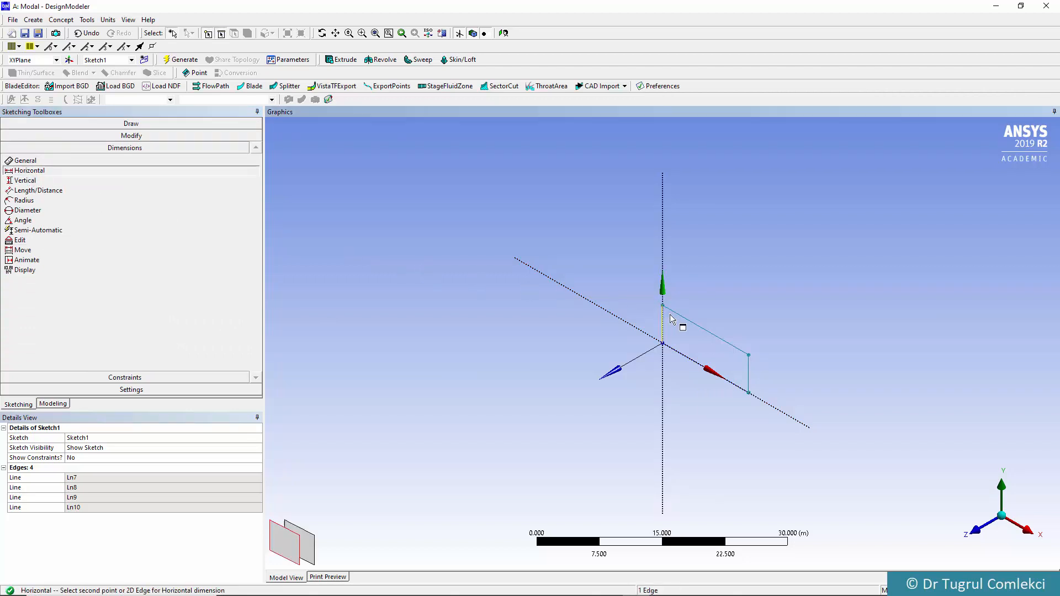
pyautogui.click(745, 353)
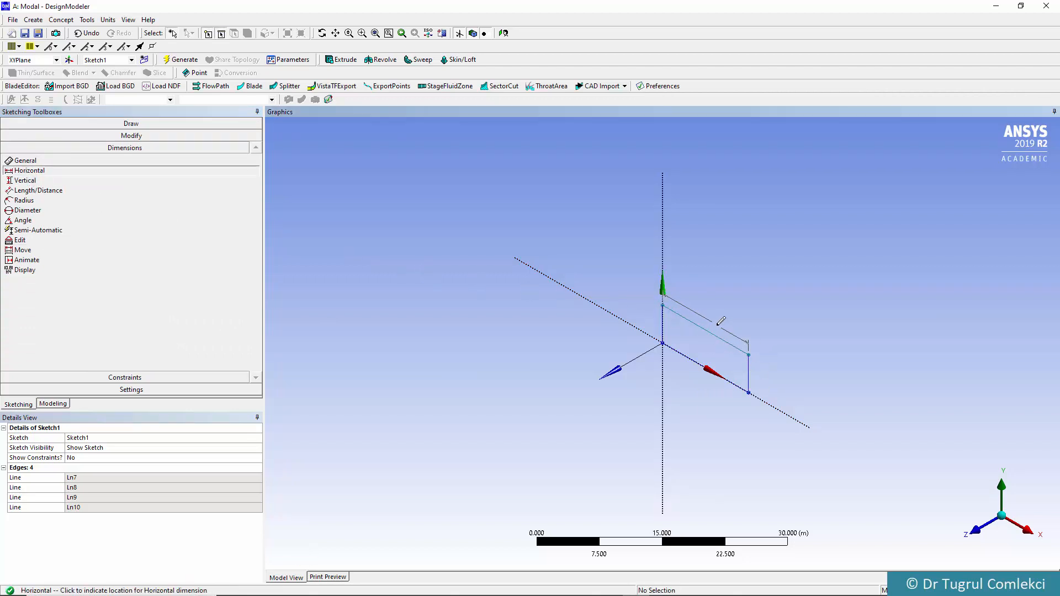
pyautogui.click(720, 321)
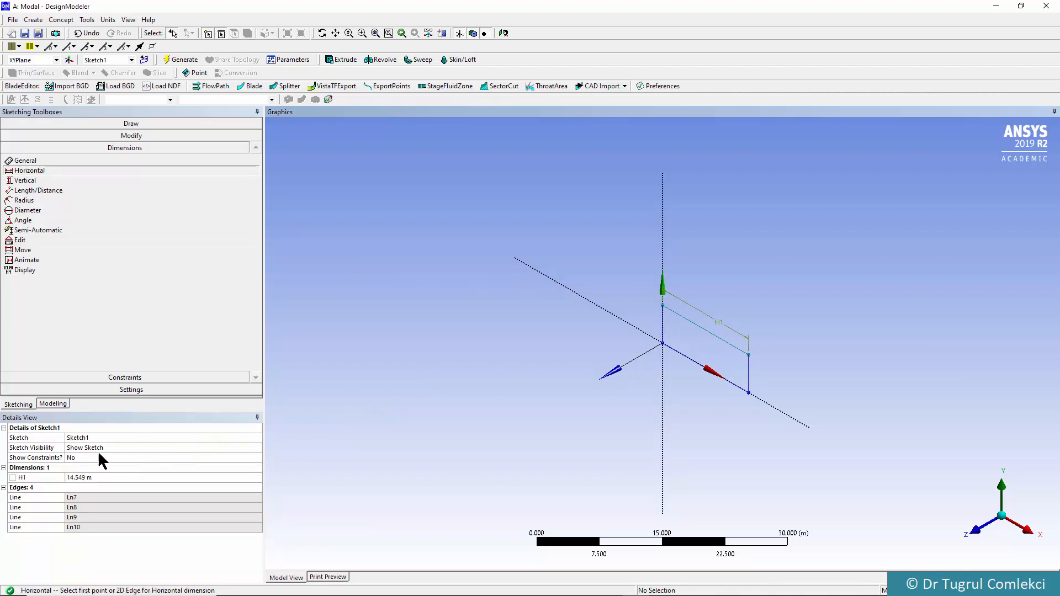
pyautogui.click(78, 478)
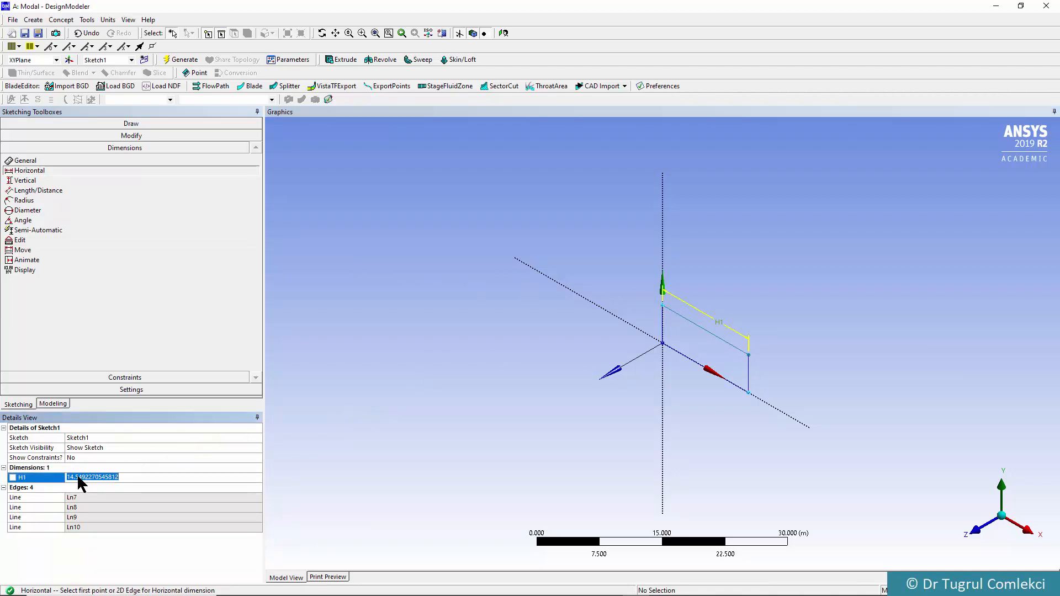
pyautogui.write('0.4')
pyautogui.press('Return')
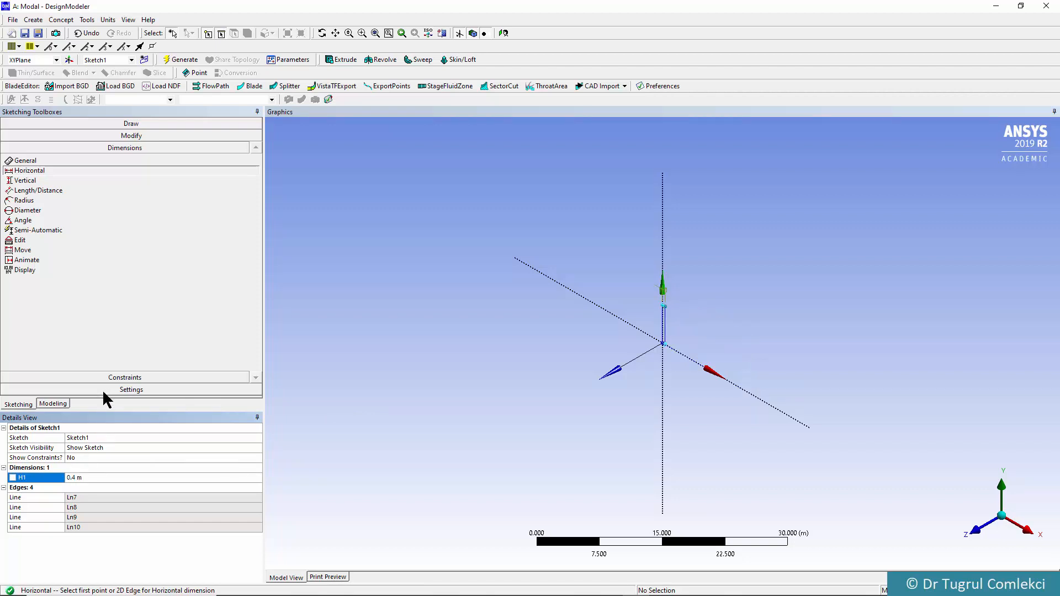
# Add a vertical dimension between the rectangle's upper and lower edges and set it to 0.1 m
pyautogui.scroll(5, 645, 336)
pyautogui.scroll(2, 641, 334)
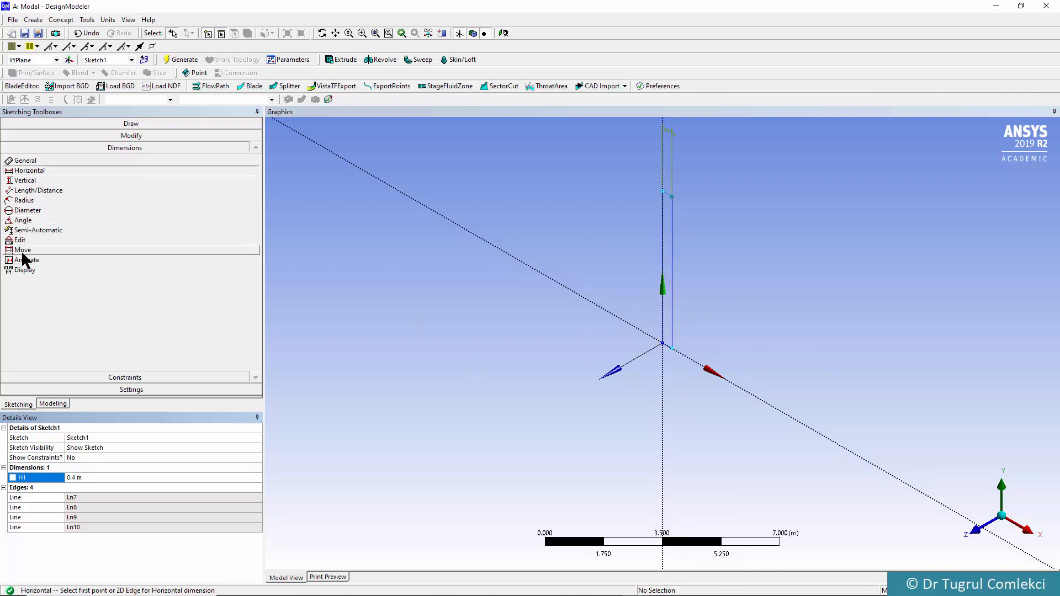
pyautogui.click(31, 181)
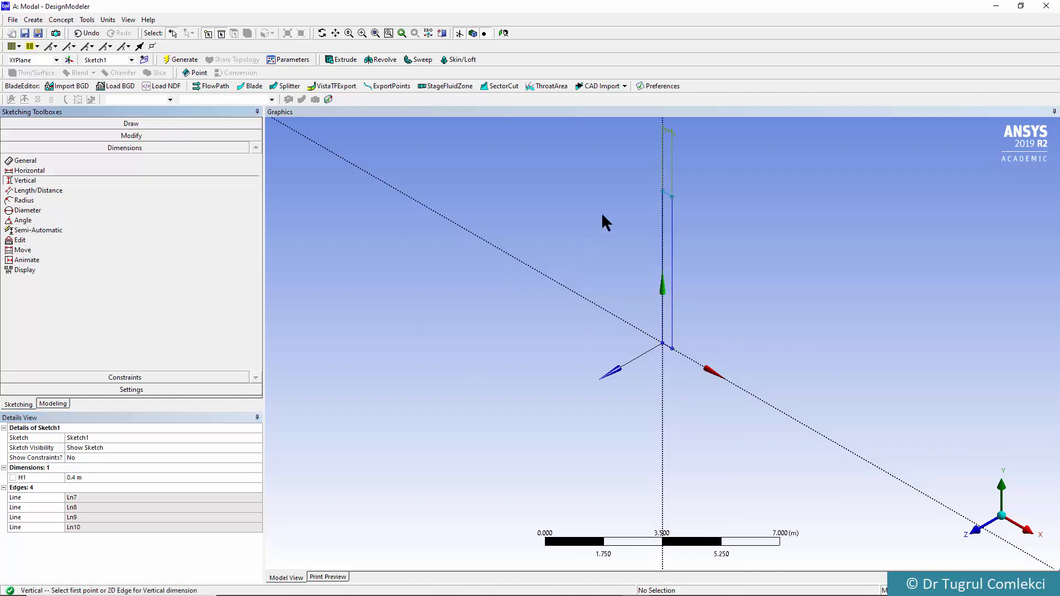
pyautogui.click(672, 209)
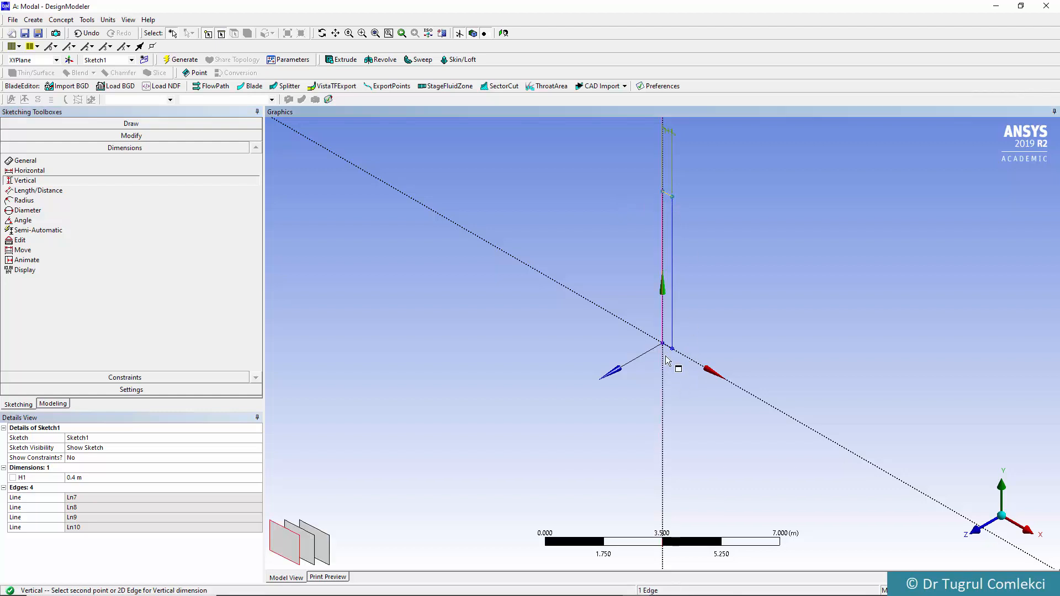
pyautogui.click(672, 348)
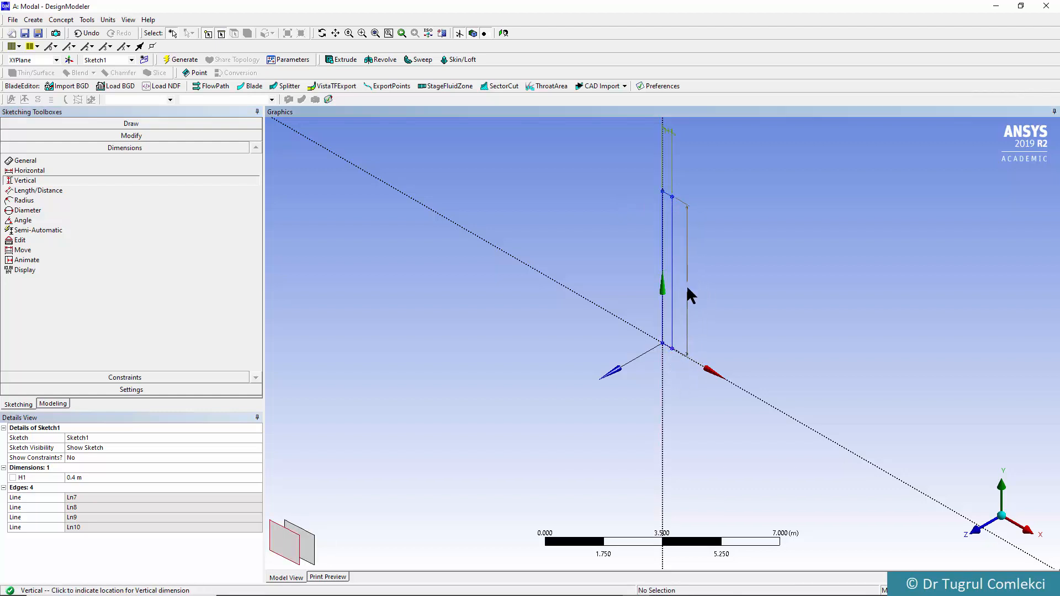
pyautogui.click(688, 291)
pyautogui.click(90, 487)
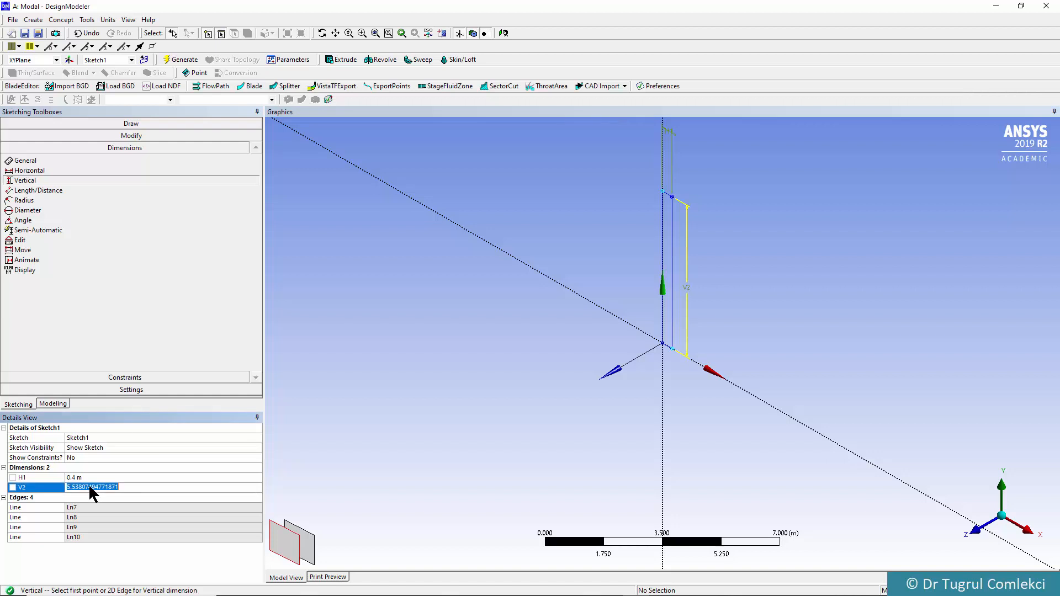
pyautogui.write('0.1')
pyautogui.press('Return')
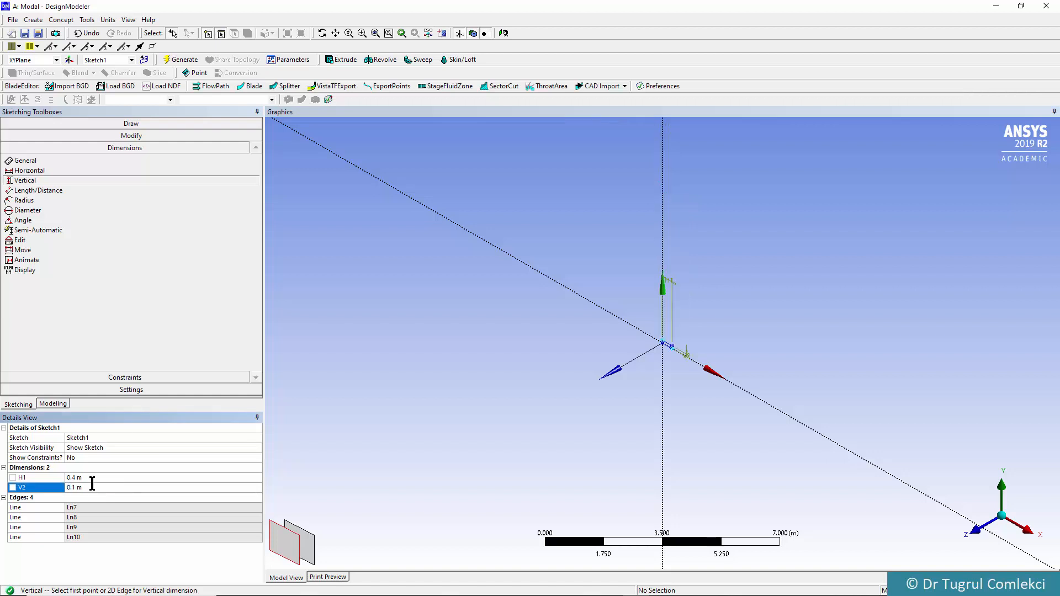
# Generate a surface from the rectangle sketch on the XY plane using Surfaces From Sketches
pyautogui.scroll(10, 733, 407)
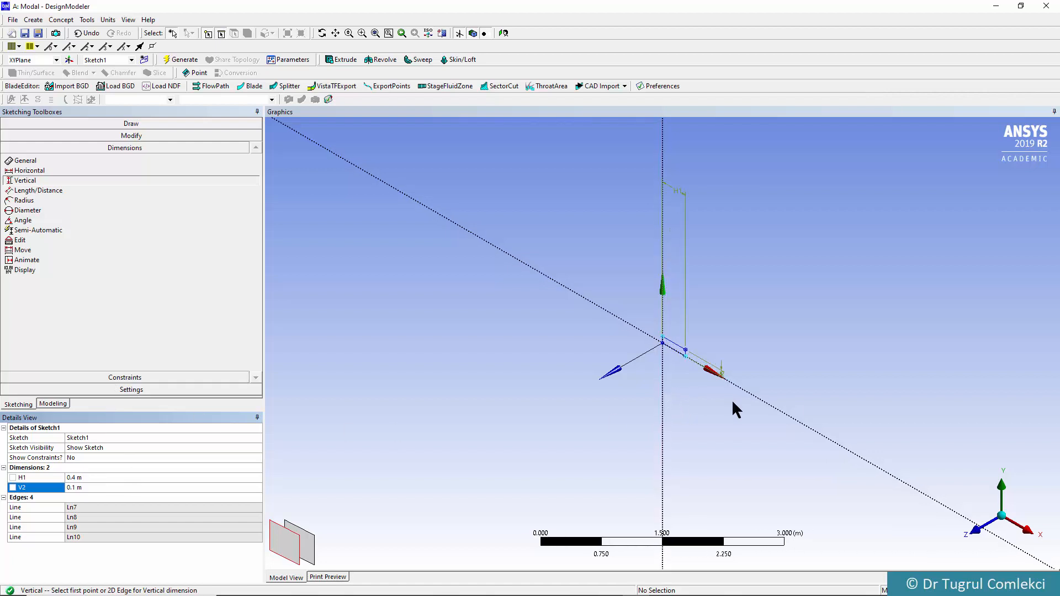
pyautogui.scroll(4, 739, 407)
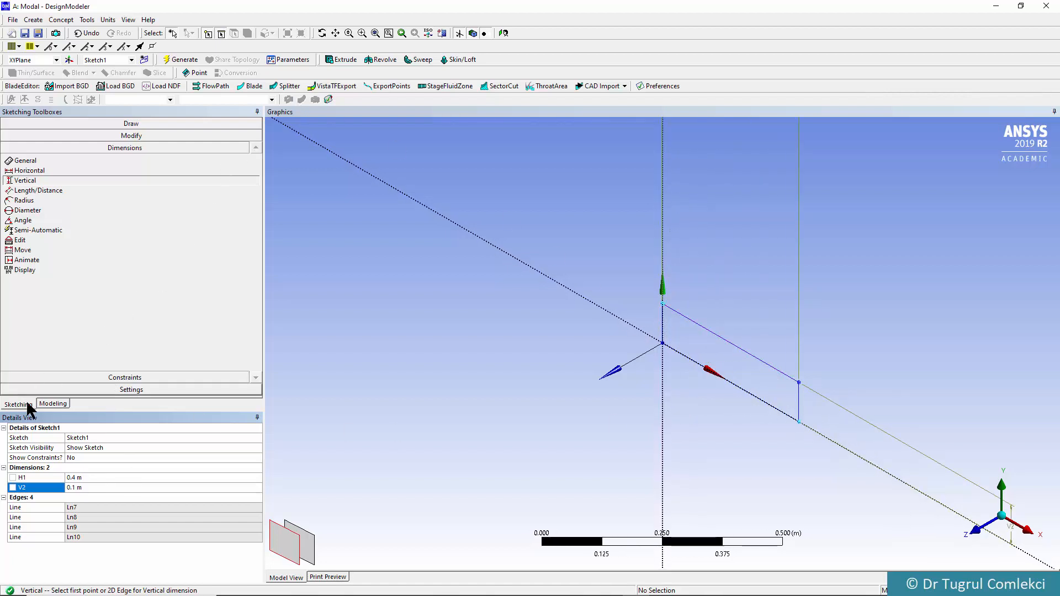
pyautogui.click(48, 404)
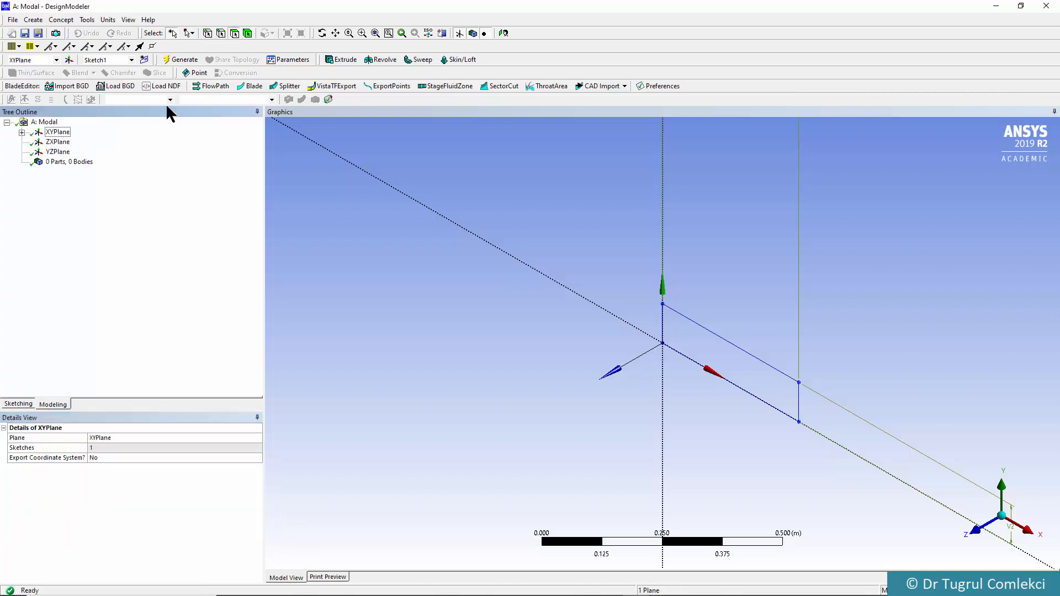
pyautogui.click(21, 132)
pyautogui.click(71, 142)
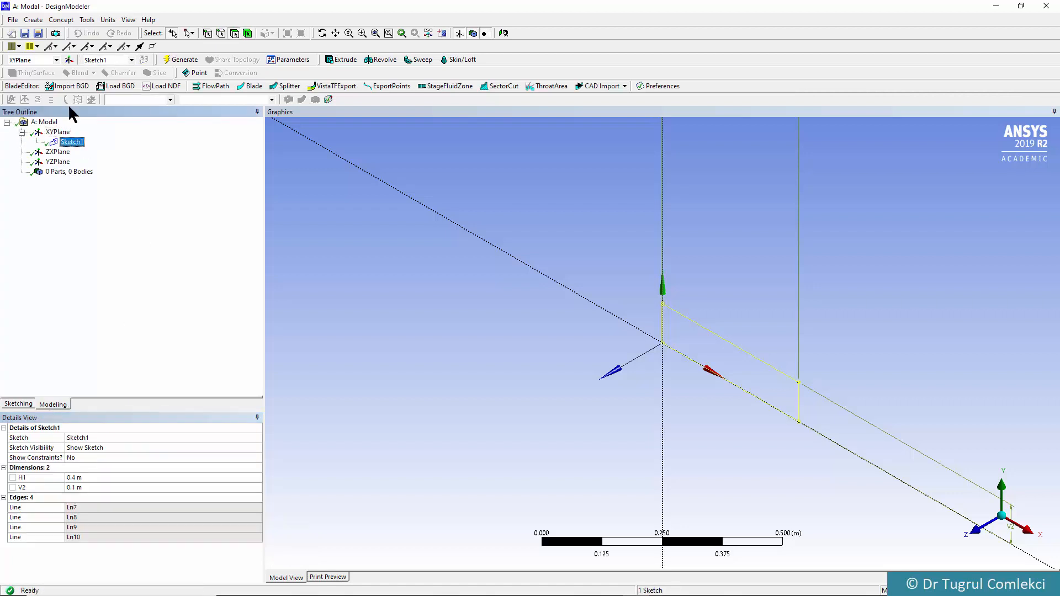
pyautogui.click(61, 20)
pyautogui.click(87, 100)
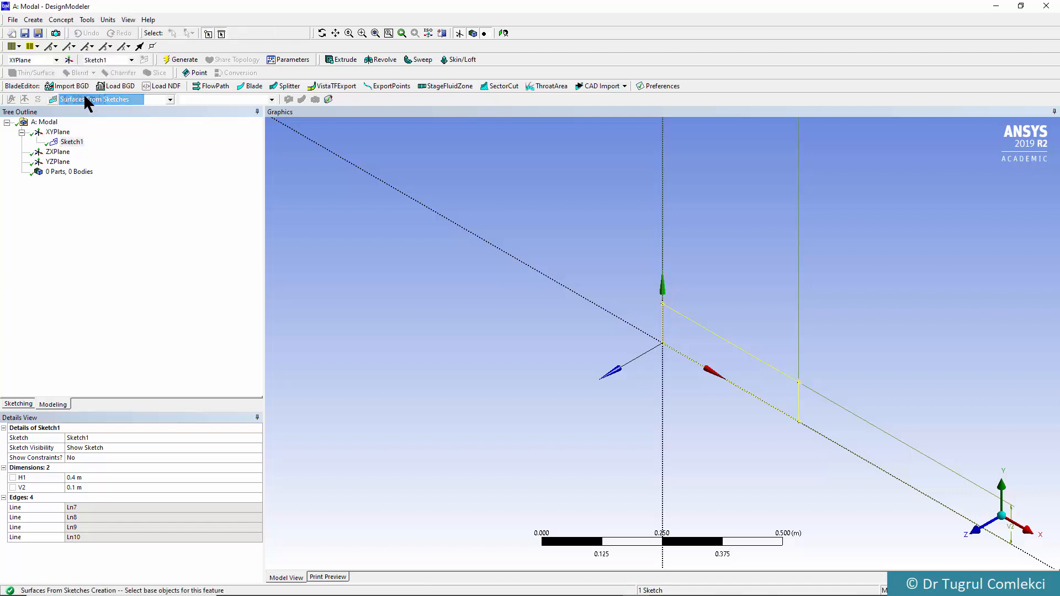
pyautogui.click(180, 59)
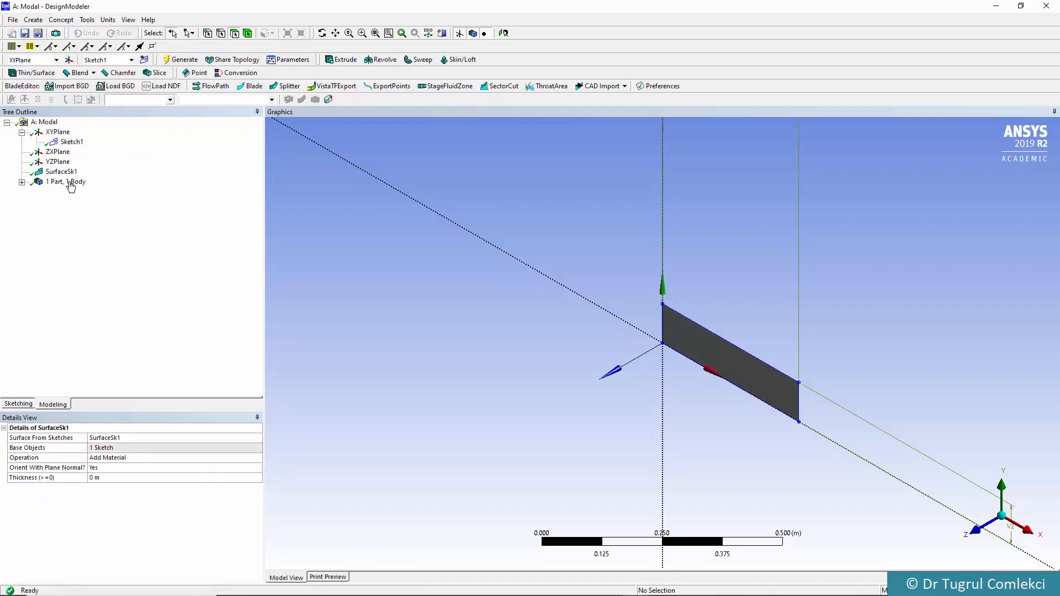
# Check the thickness property of the surface body in the generated part
pyautogui.click(22, 182)
pyautogui.click(80, 192)
pyautogui.click(102, 457)
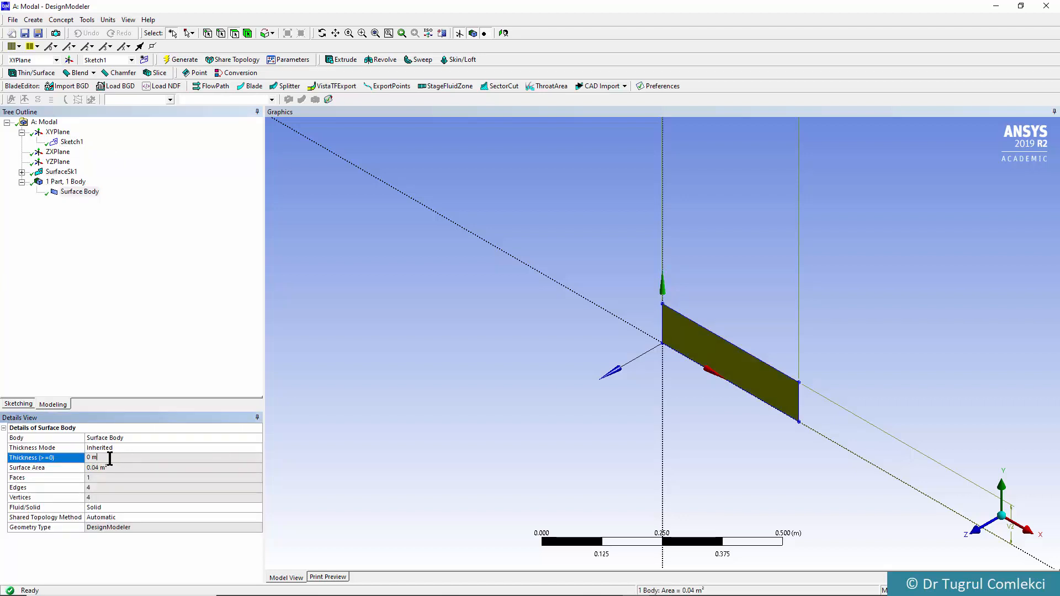
pyautogui.click(108, 260)
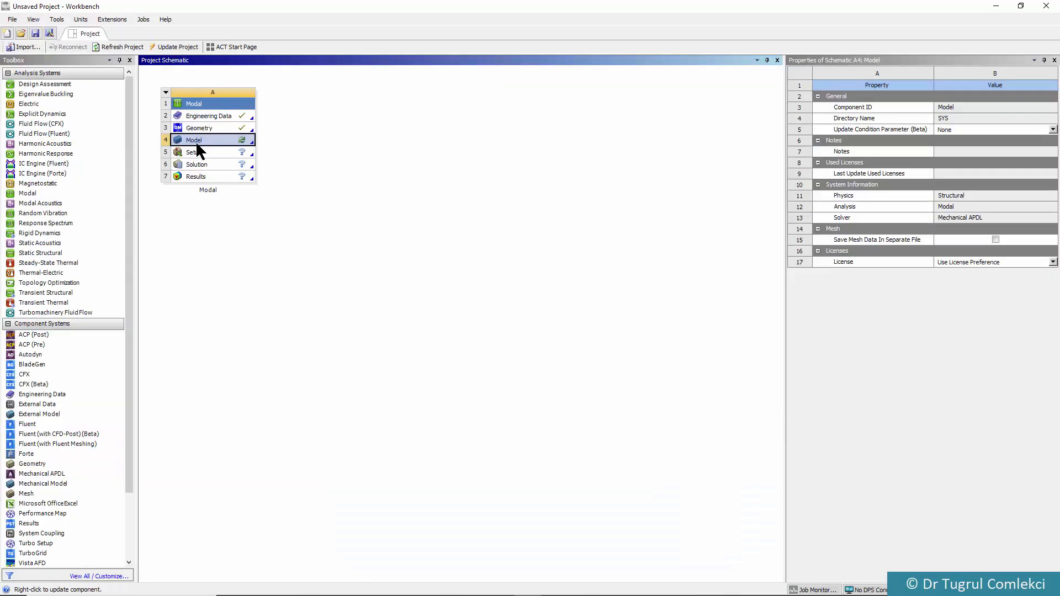
# Switch to Workbench, open the Modal system's Model for editing in Mechanical, and set the surface body's thickness to 0.025 m
pyautogui.rightClick(197, 140)
pyautogui.click(223, 150)
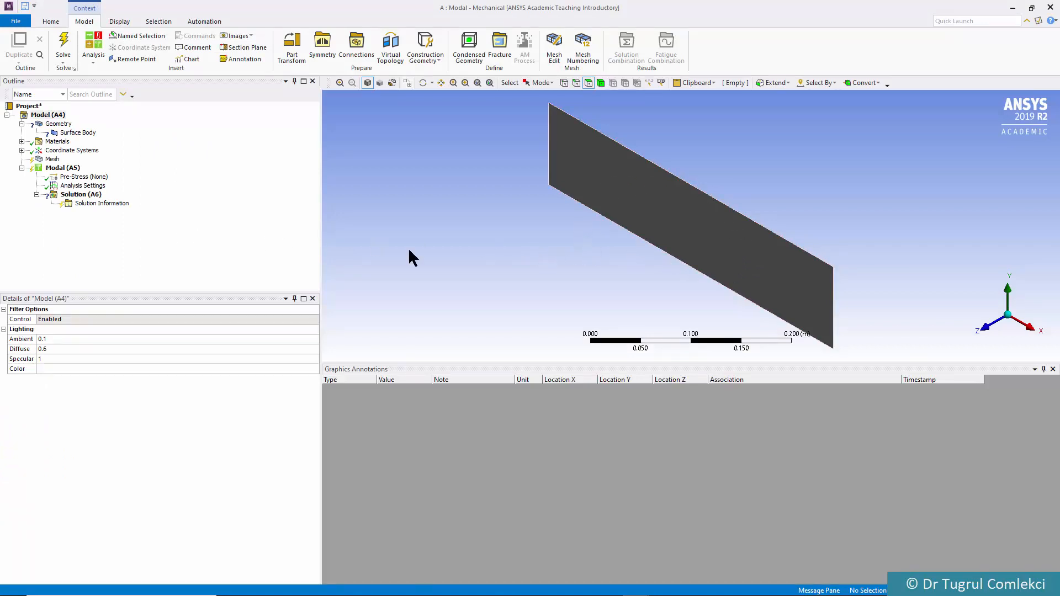
pyautogui.click(76, 133)
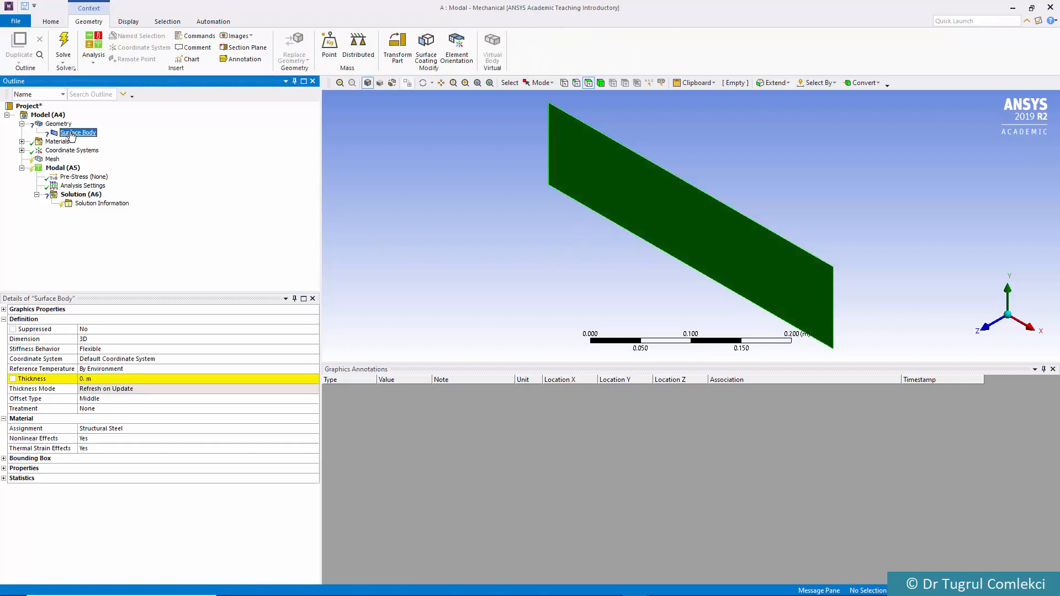
pyautogui.click(99, 379)
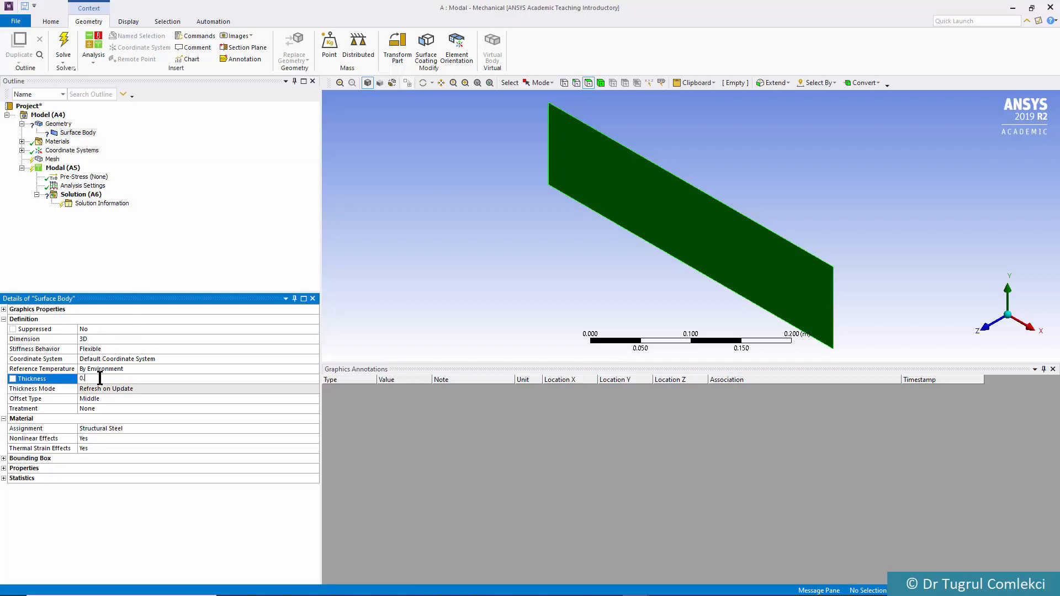
pyautogui.press('Return')
pyautogui.click(22, 141)
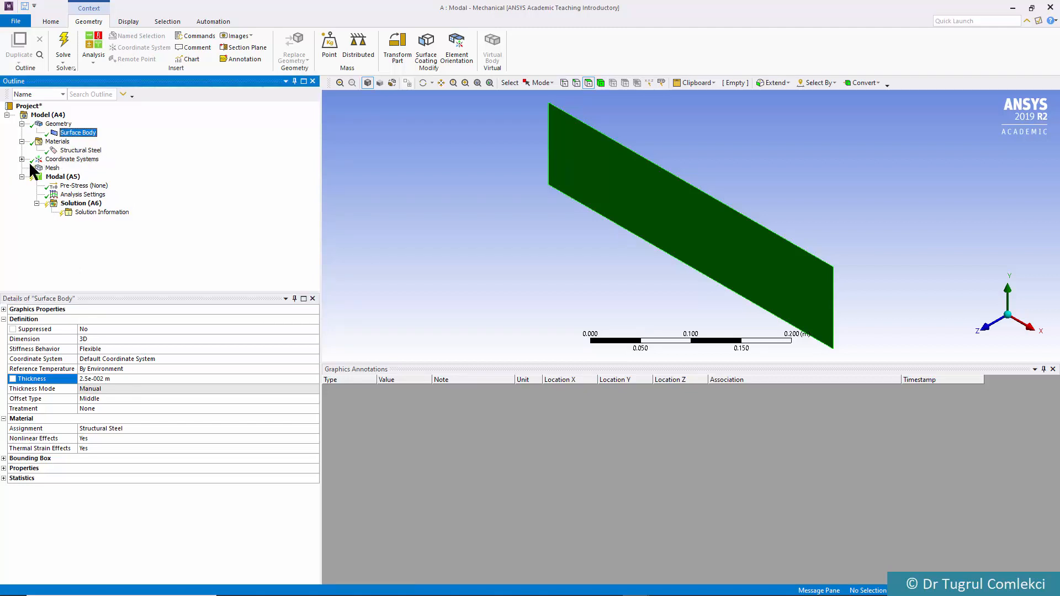
# Add a mesh sizing to the plate's face with a 0.05 m element size and generate the mesh
pyautogui.click(52, 168)
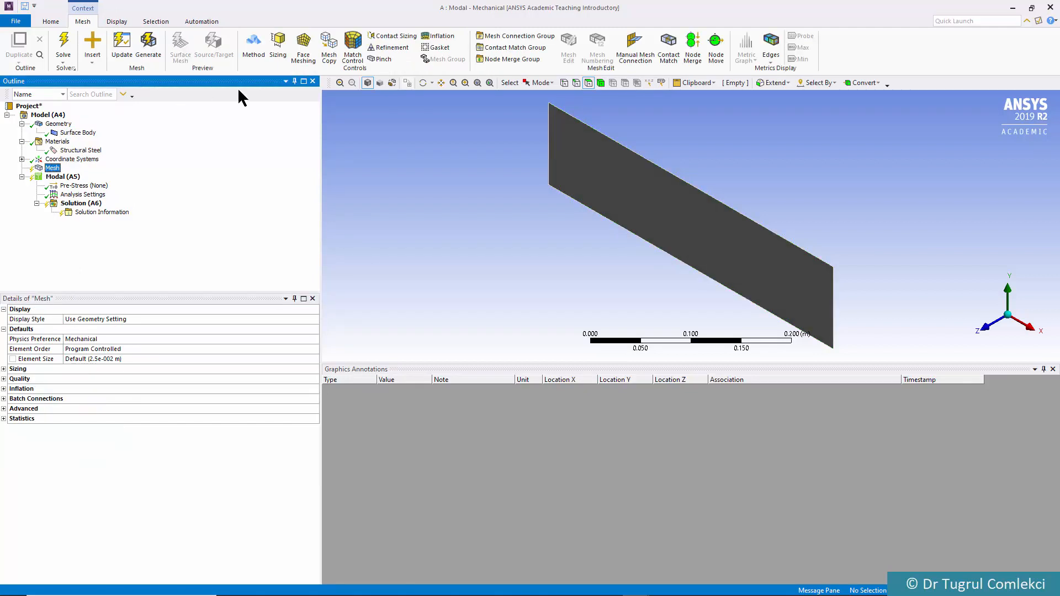
pyautogui.click(279, 43)
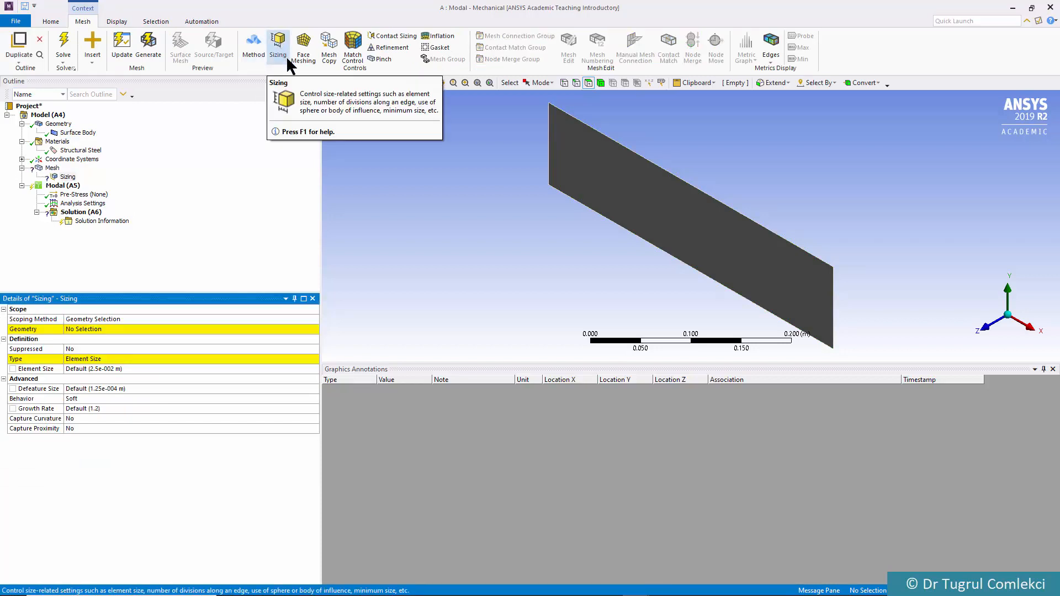
pyautogui.click(703, 226)
pyautogui.click(146, 329)
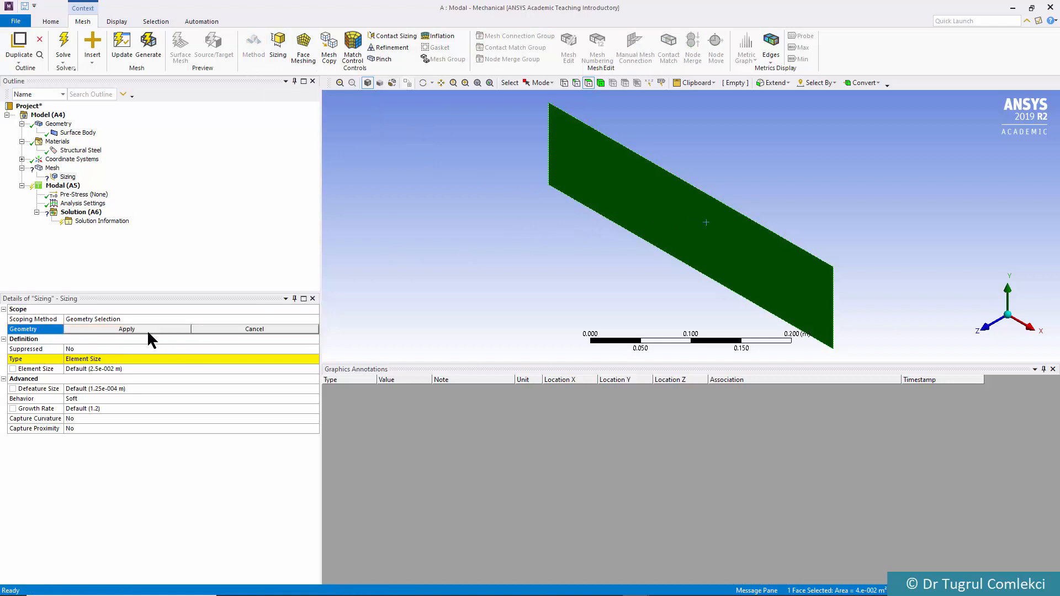
pyautogui.click(110, 329)
pyautogui.click(89, 369)
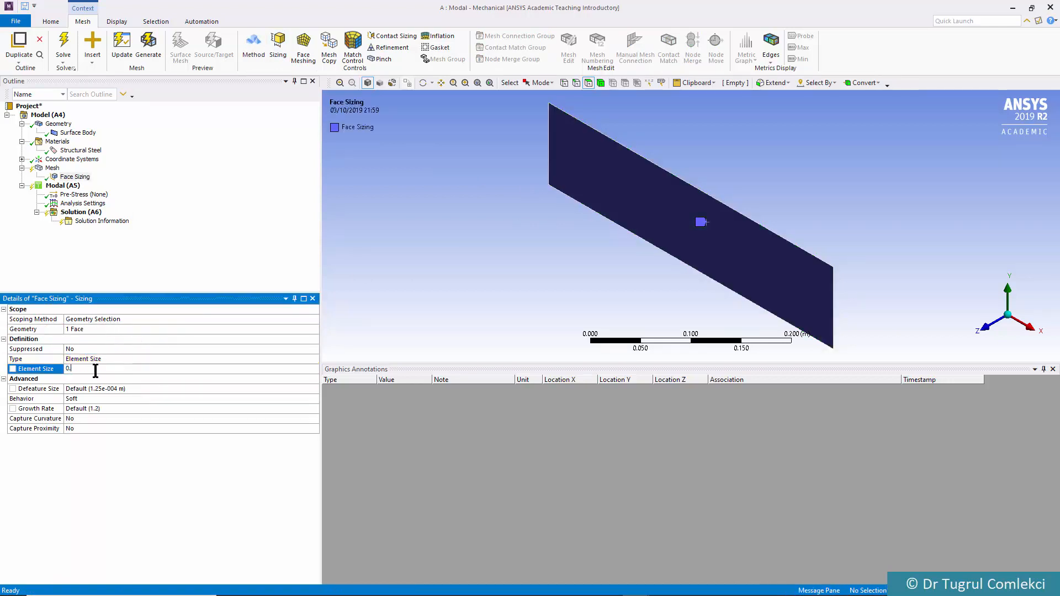
pyautogui.write('.e-002 m')
pyautogui.press('Return')
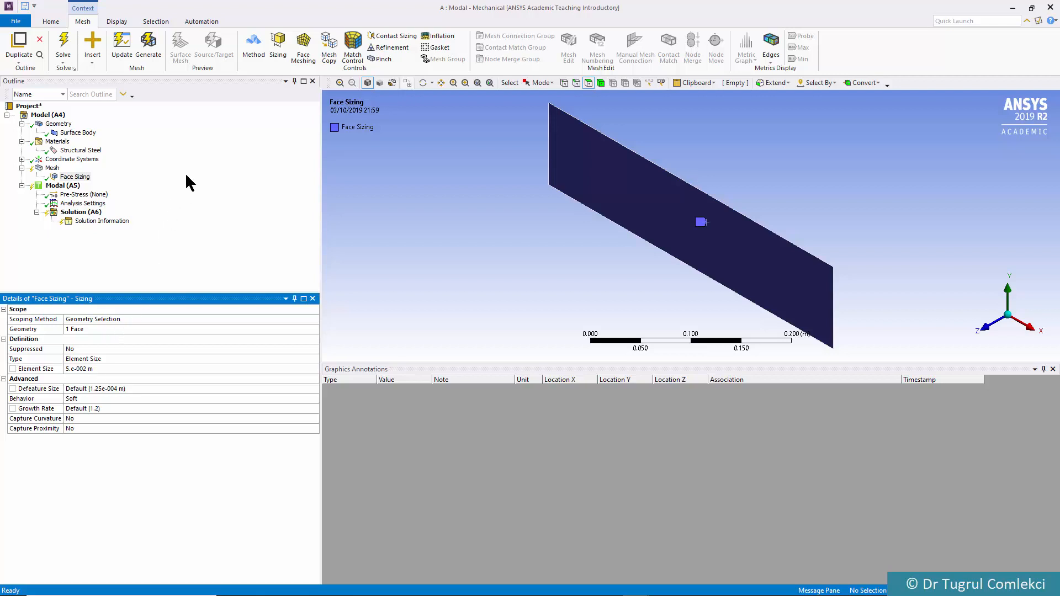
pyautogui.click(155, 55)
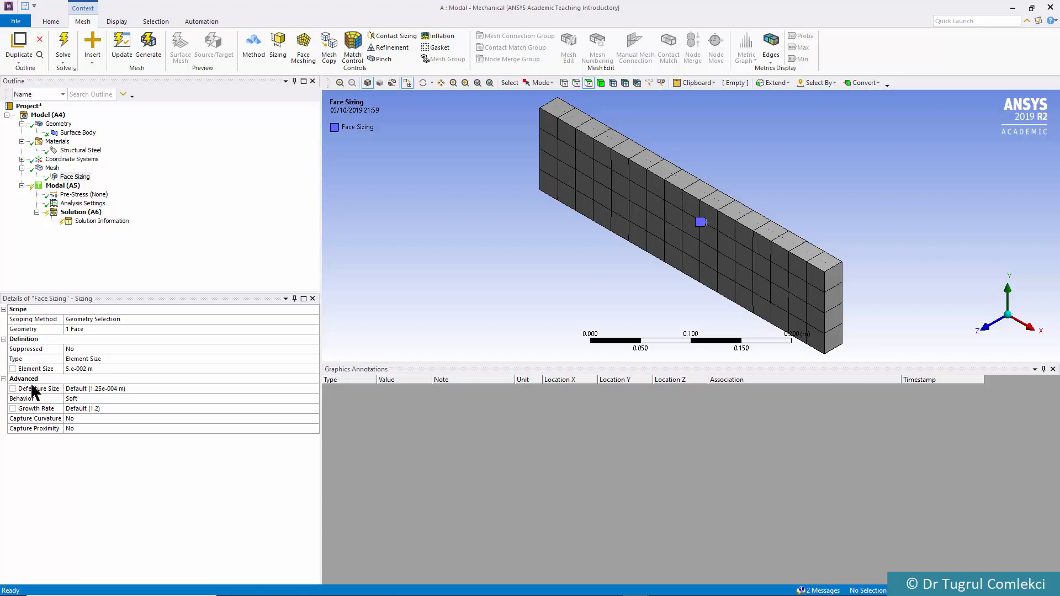
# Apply a fixed support to the plate's short edge at the low-X end in the Modal environment
pyautogui.click(66, 187)
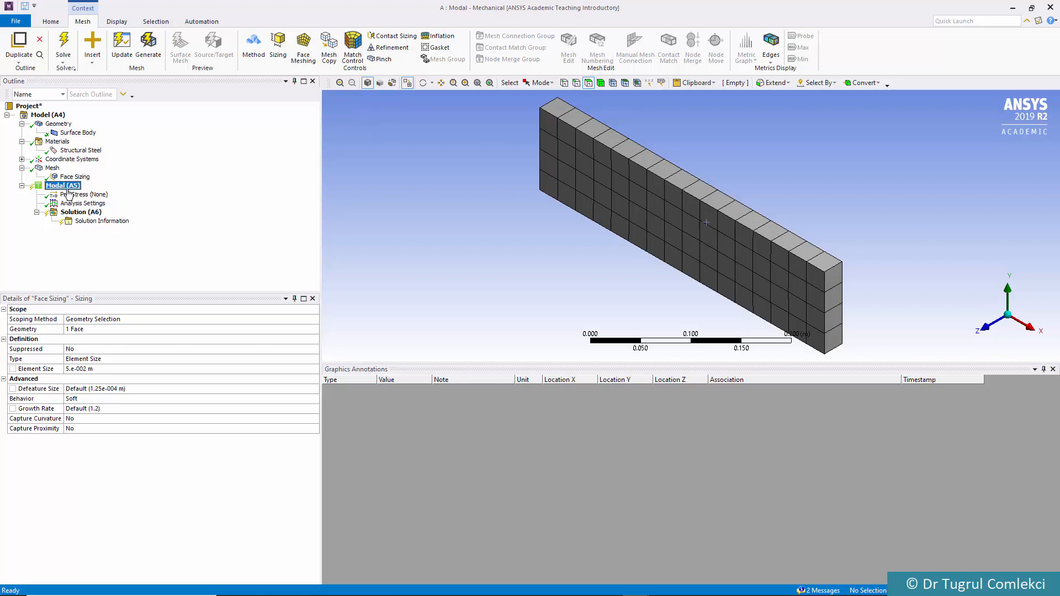
pyautogui.moveTo(639, 242); pyautogui.dragTo(696, 167, button='middle')
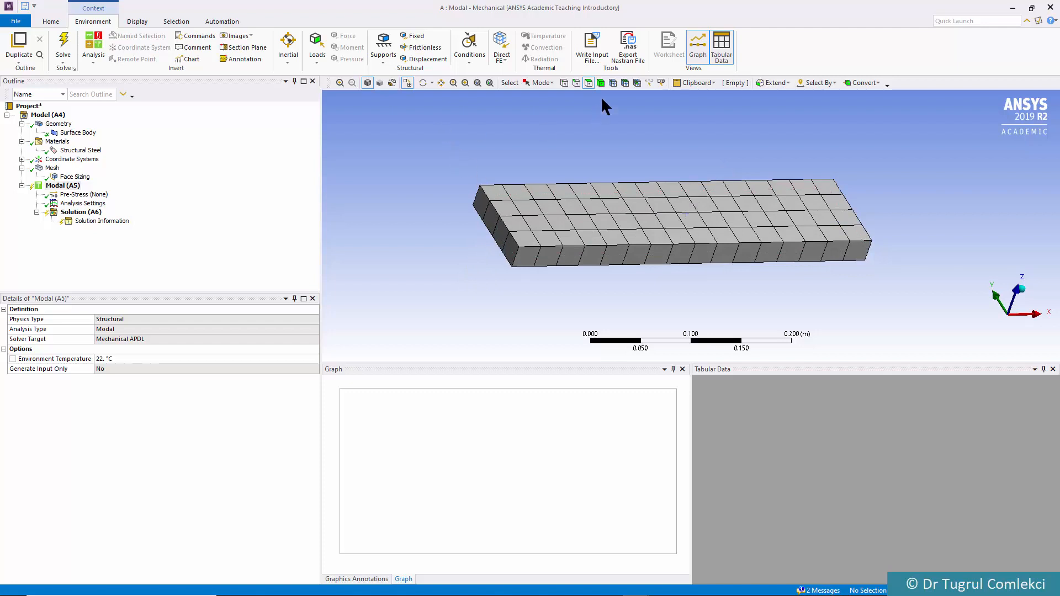
pyautogui.click(576, 82)
pyautogui.click(499, 225)
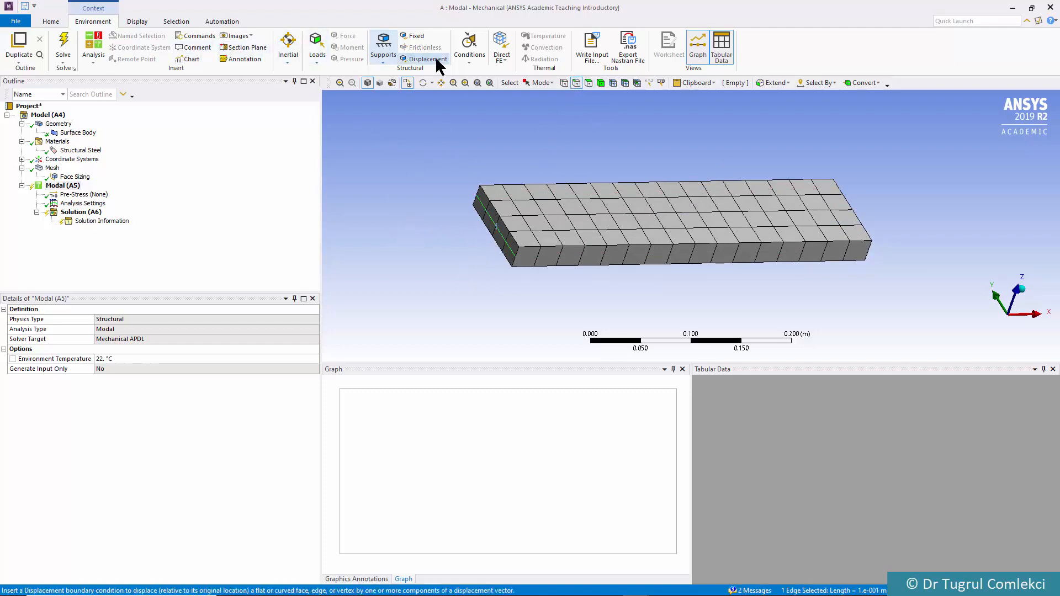
pyautogui.click(417, 36)
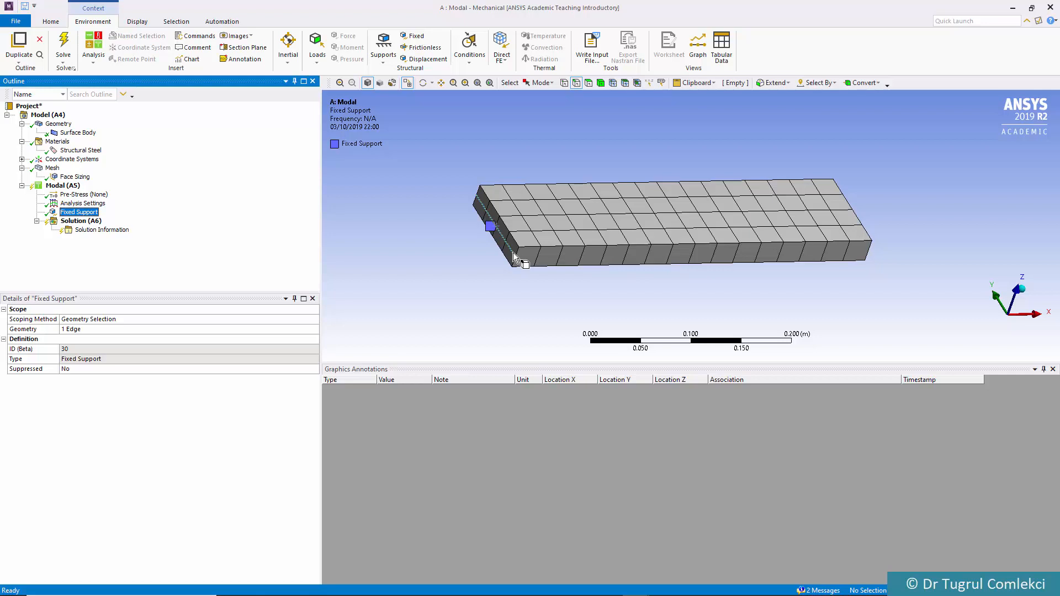
# Insert five Total Deformation results under the modal solution
pyautogui.moveTo(726, 252)
pyautogui.mouseDown(button='middle')
pyautogui.moveTo(669, 234)
pyautogui.moveTo(624, 236)
pyautogui.moveTo(634, 238)
pyautogui.mouseUp(button='middle')
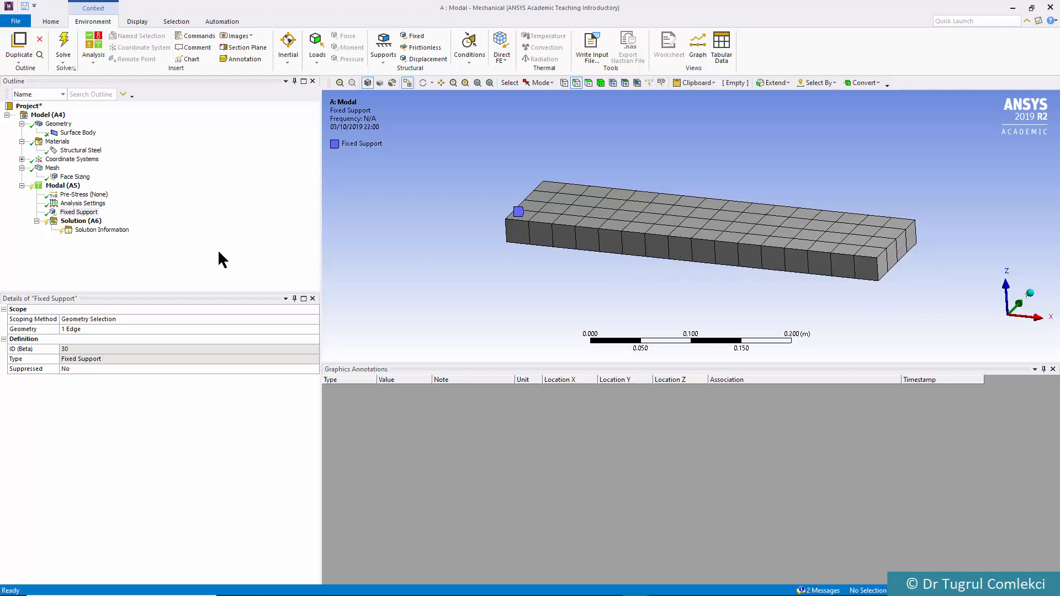
pyautogui.click(78, 225)
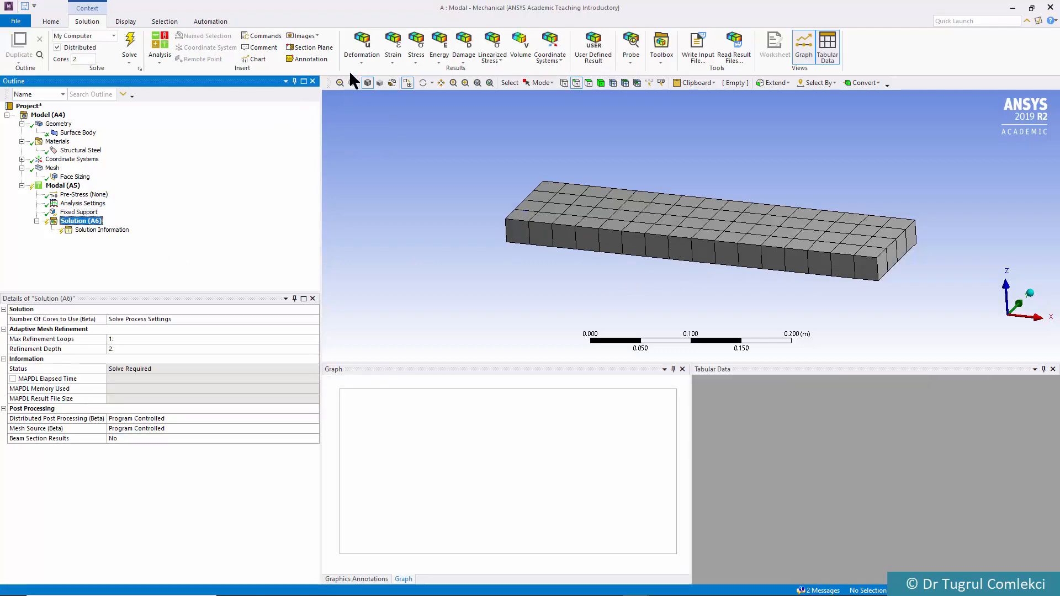
pyautogui.click(360, 52)
pyautogui.click(369, 73)
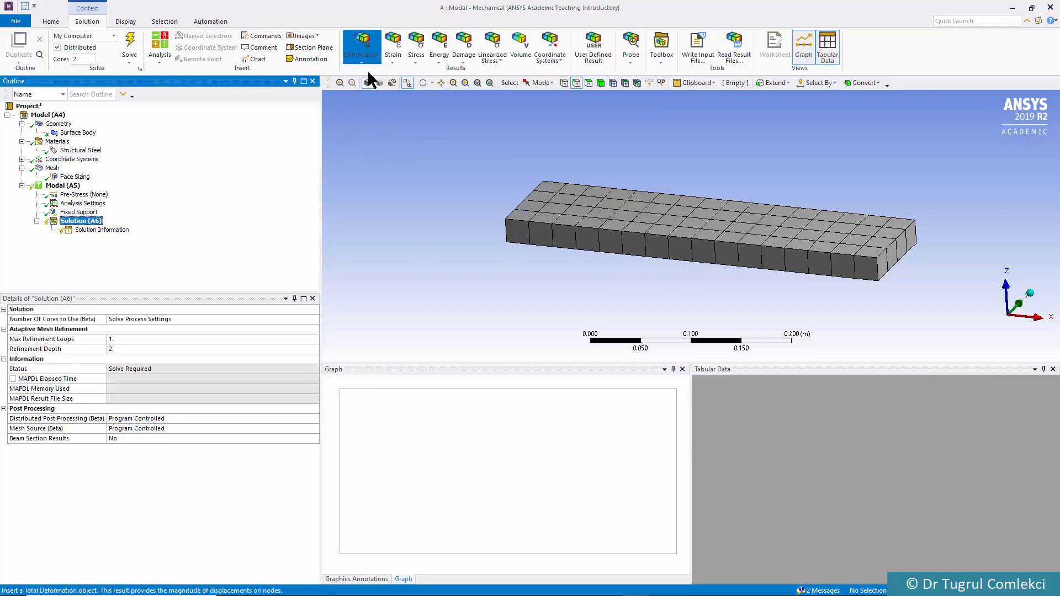
pyautogui.click(358, 59)
pyautogui.click(358, 70)
pyautogui.click(360, 59)
pyautogui.click(362, 65)
pyautogui.click(361, 59)
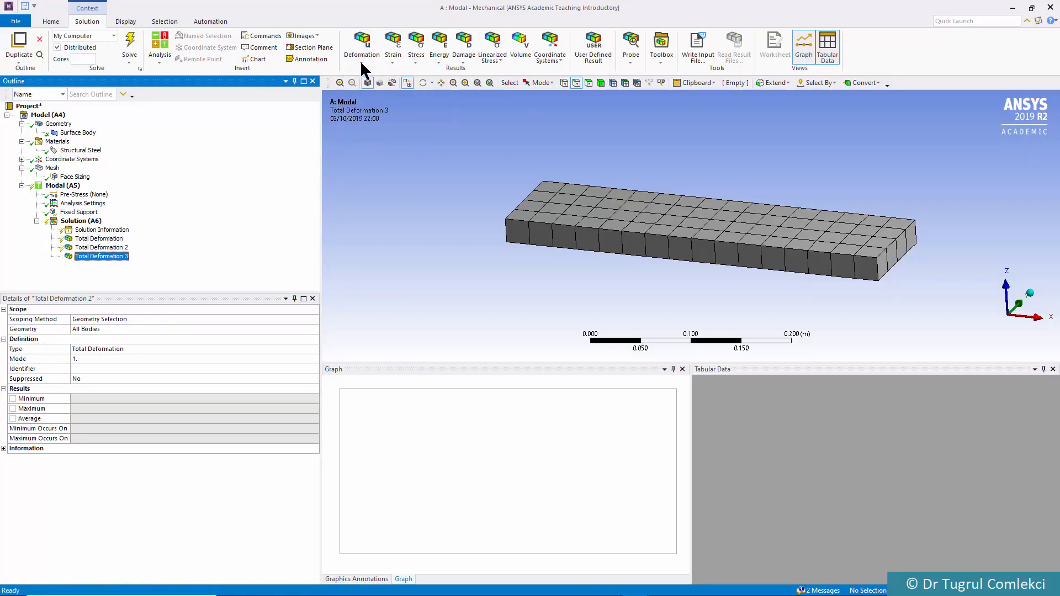
pyautogui.click(362, 72)
pyautogui.click(363, 65)
pyautogui.click(365, 72)
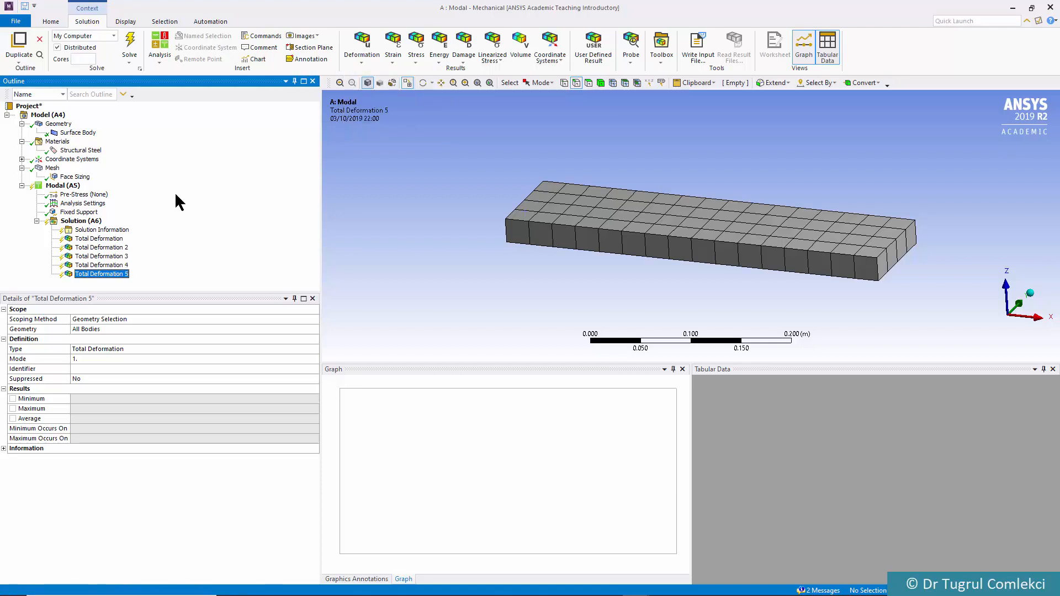
# Set Total Deformation 2 to mode 2 and Total Deformation 3 to mode 3
pyautogui.click(109, 240)
pyautogui.click(113, 248)
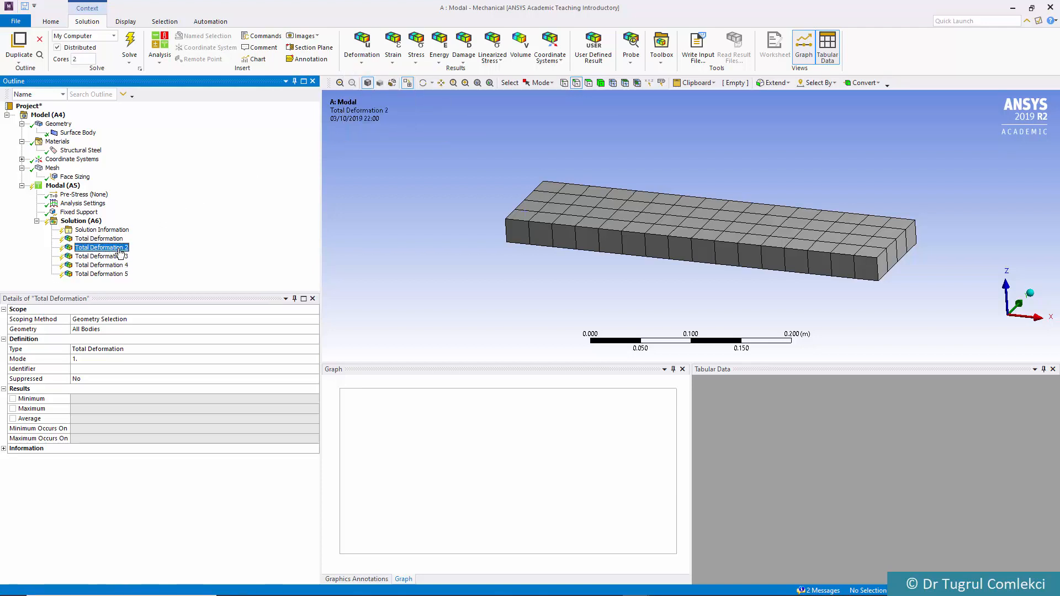
pyautogui.click(219, 359)
pyautogui.write('2')
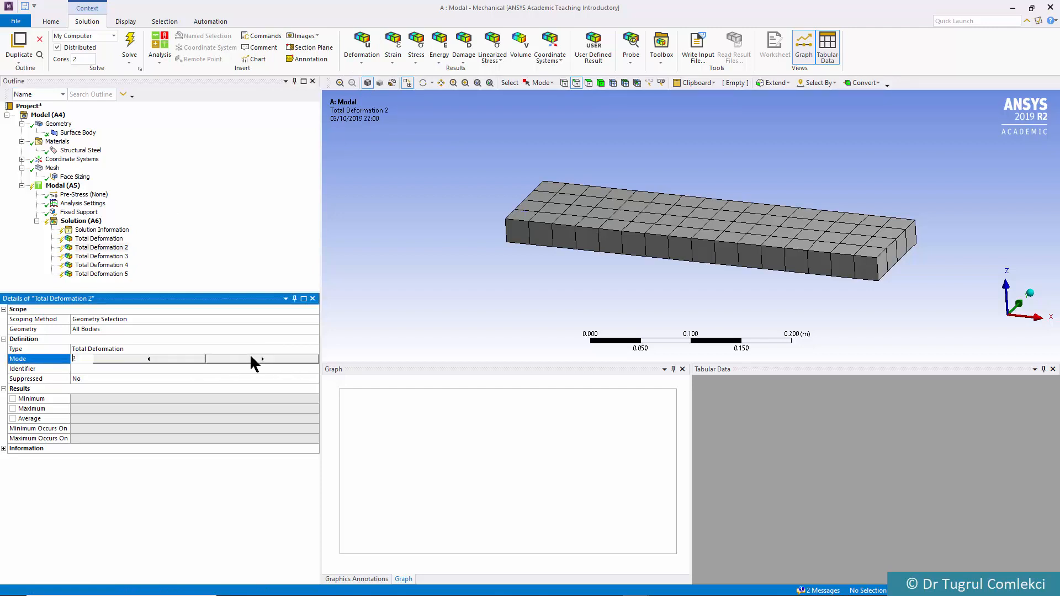
pyautogui.click(116, 256)
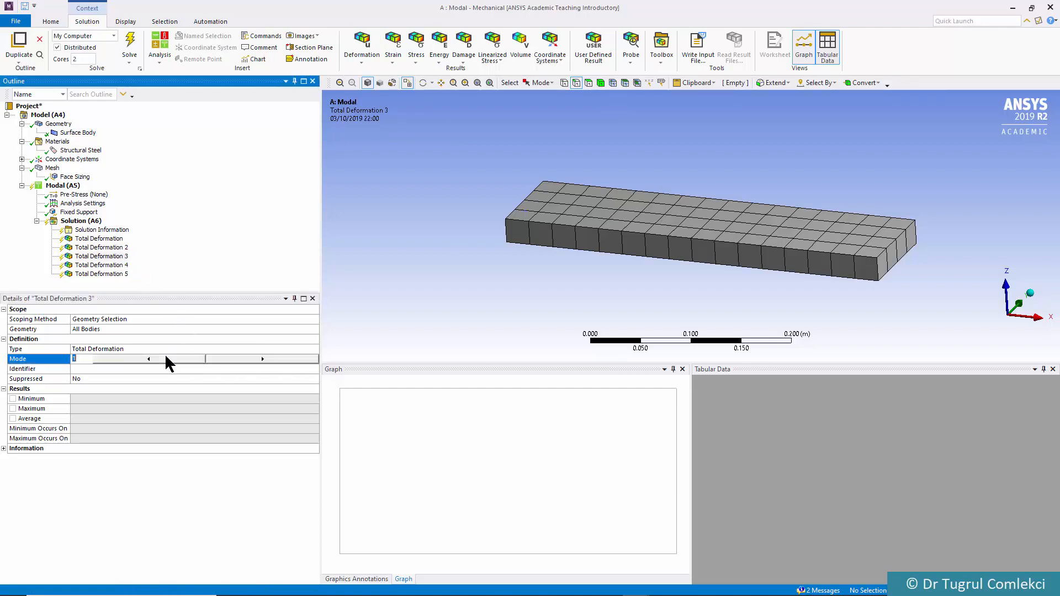
pyautogui.write('3')
# Set Total Deformation 4 to mode 4 and Total Deformation 5 to mode 5
pyautogui.click(99, 264)
pyautogui.click(236, 360)
pyautogui.write('2')
pyautogui.click(259, 362)
pyautogui.click(259, 362)
pyautogui.click(114, 277)
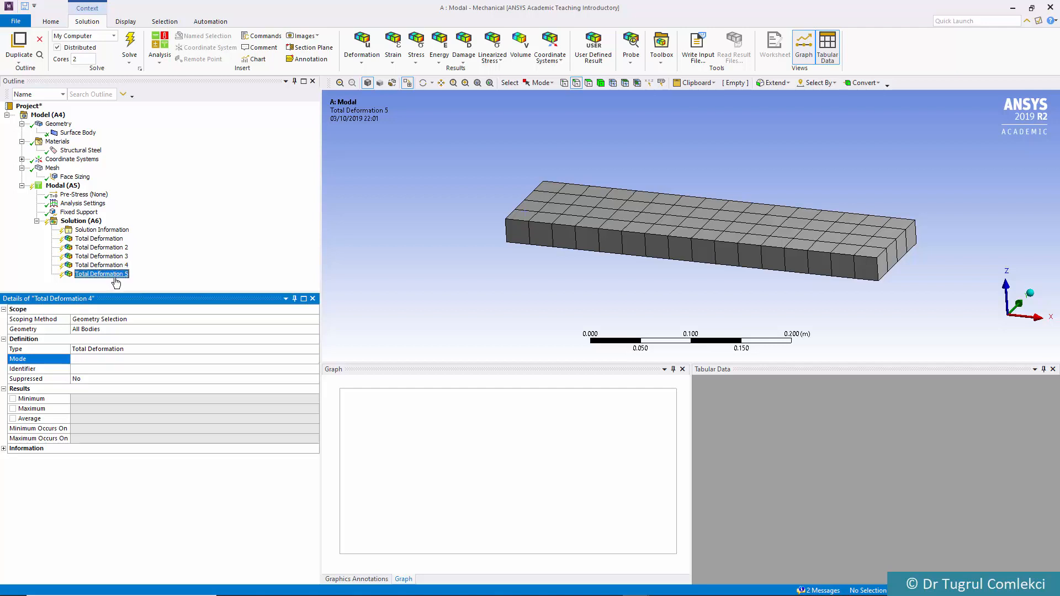
pyautogui.click(115, 275)
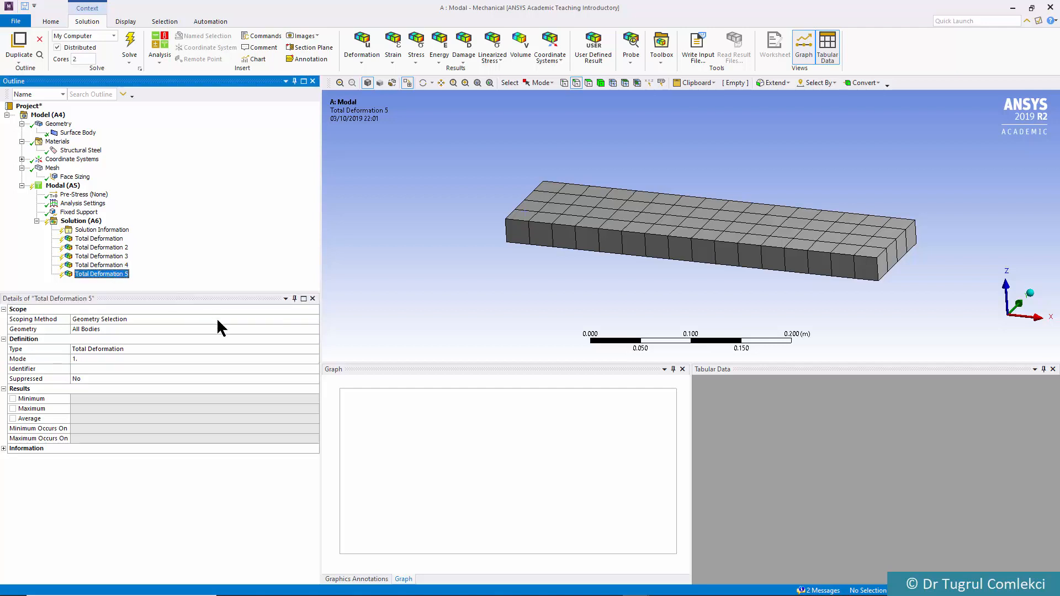
pyautogui.click(139, 358)
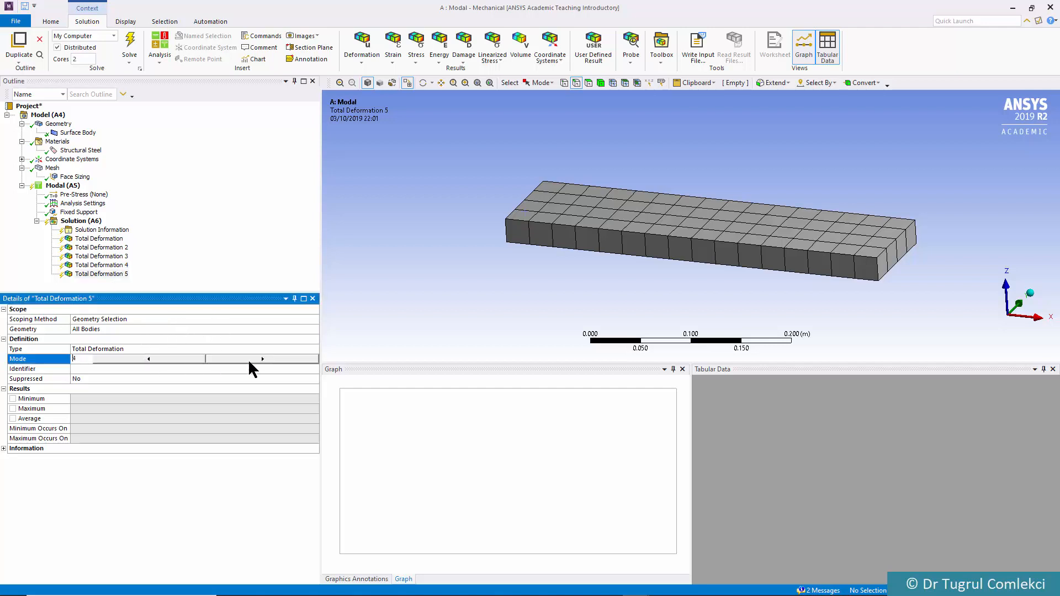
# Solve the modal analysis and animate the first mode shape from its total deformation result
pyautogui.click(81, 222)
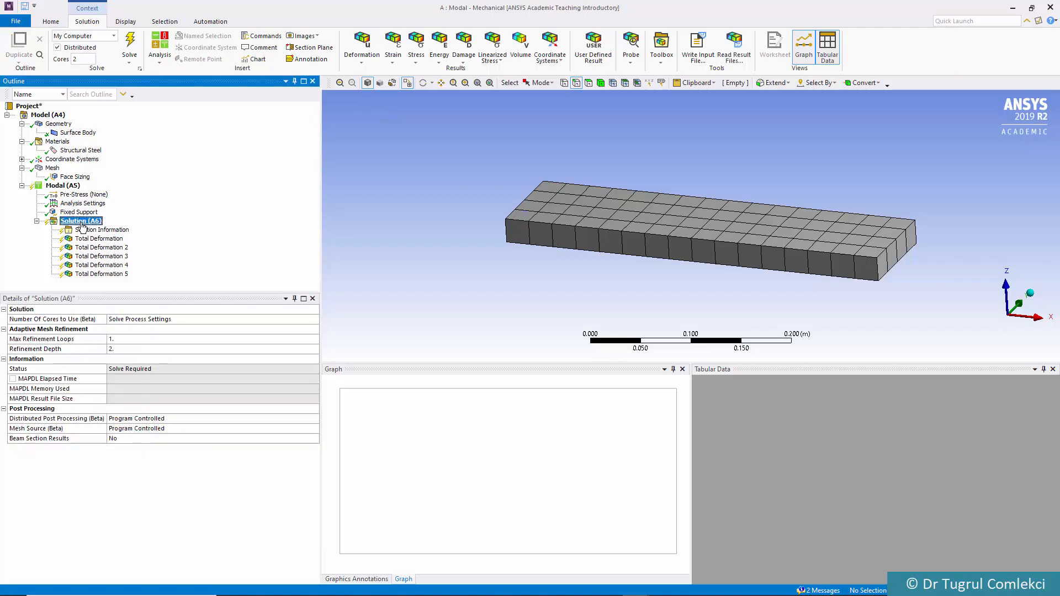
pyautogui.click(134, 41)
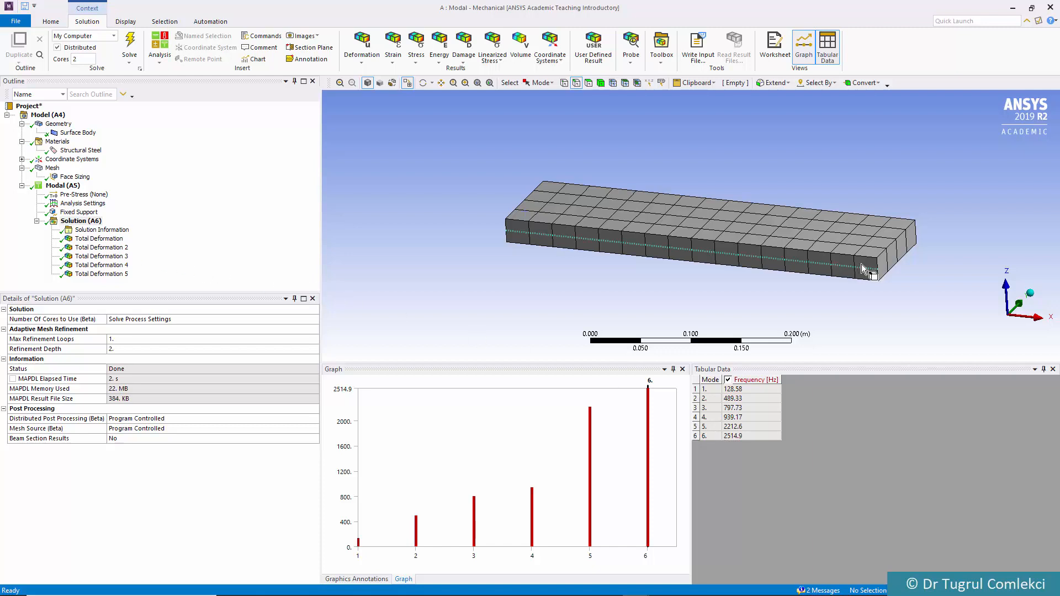
pyautogui.click(82, 239)
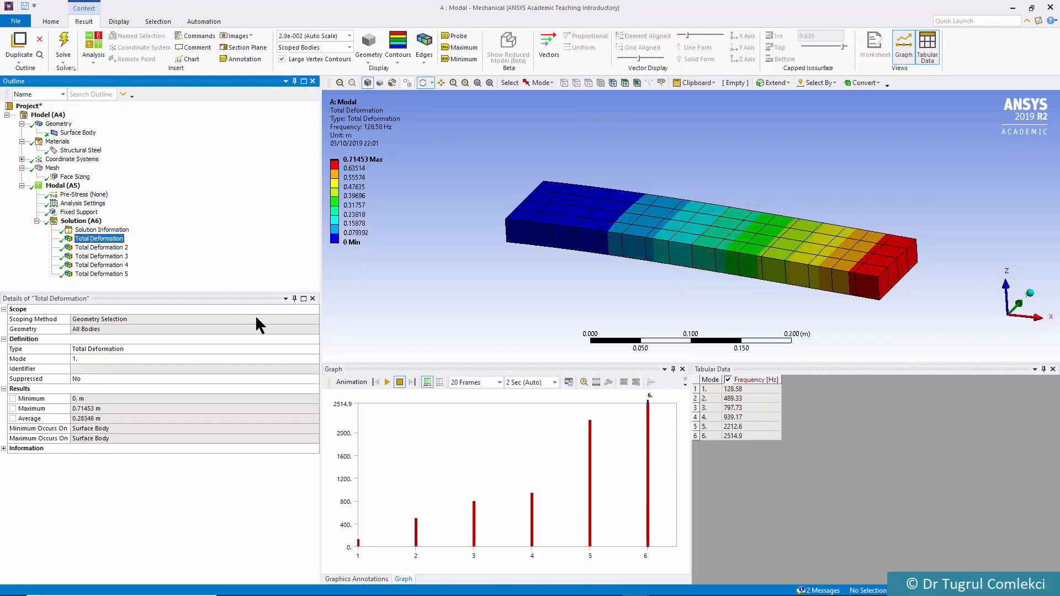
pyautogui.click(387, 383)
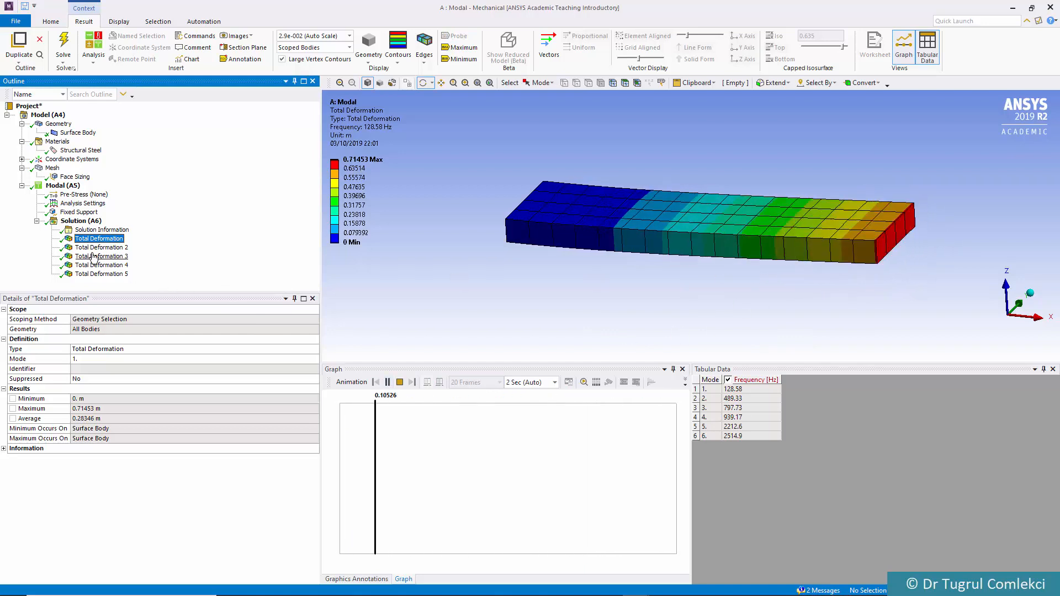
# Animate the total deformation results for modes 2 to 5 one after another and stop the last animation
pyautogui.press('Down')
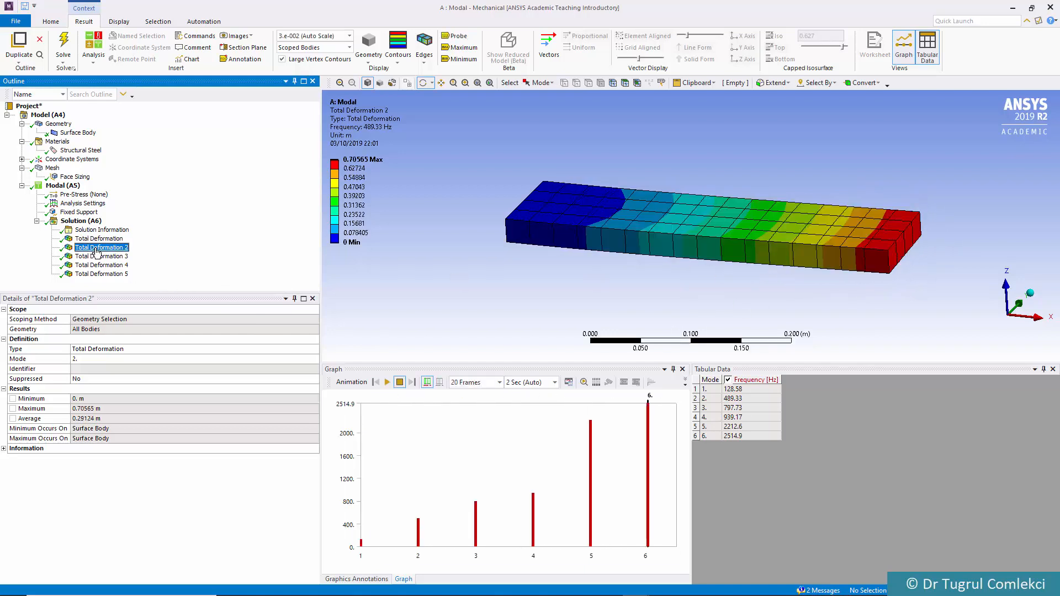
pyautogui.click(387, 382)
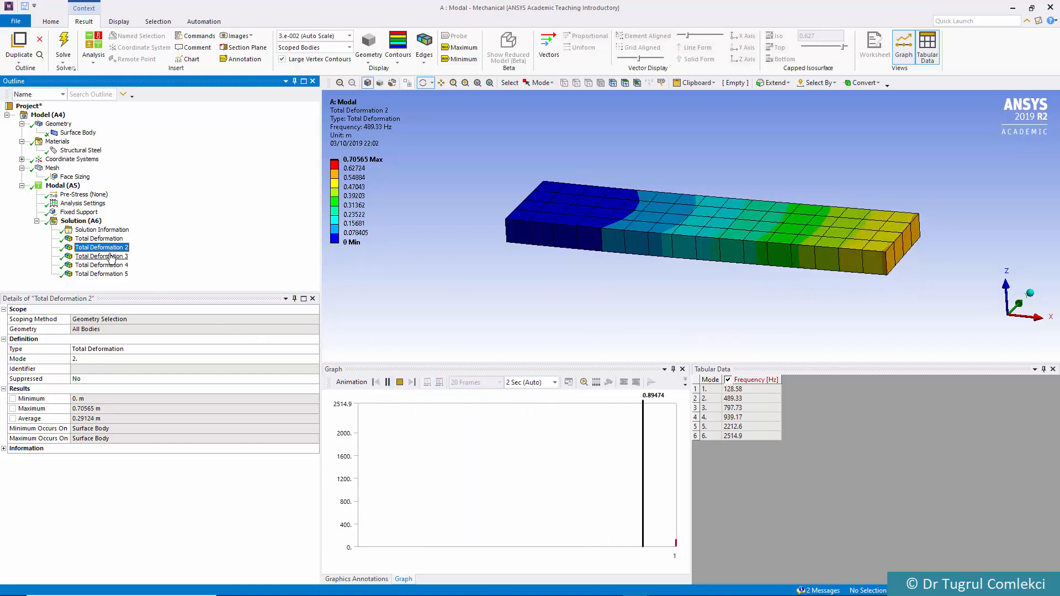
pyautogui.press('Down')
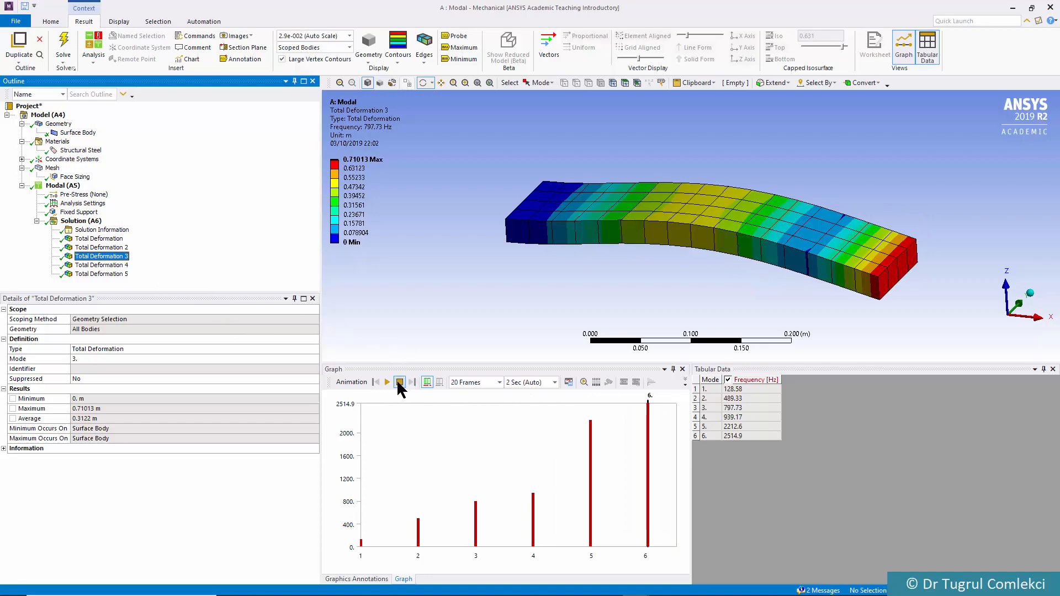
pyautogui.click(387, 382)
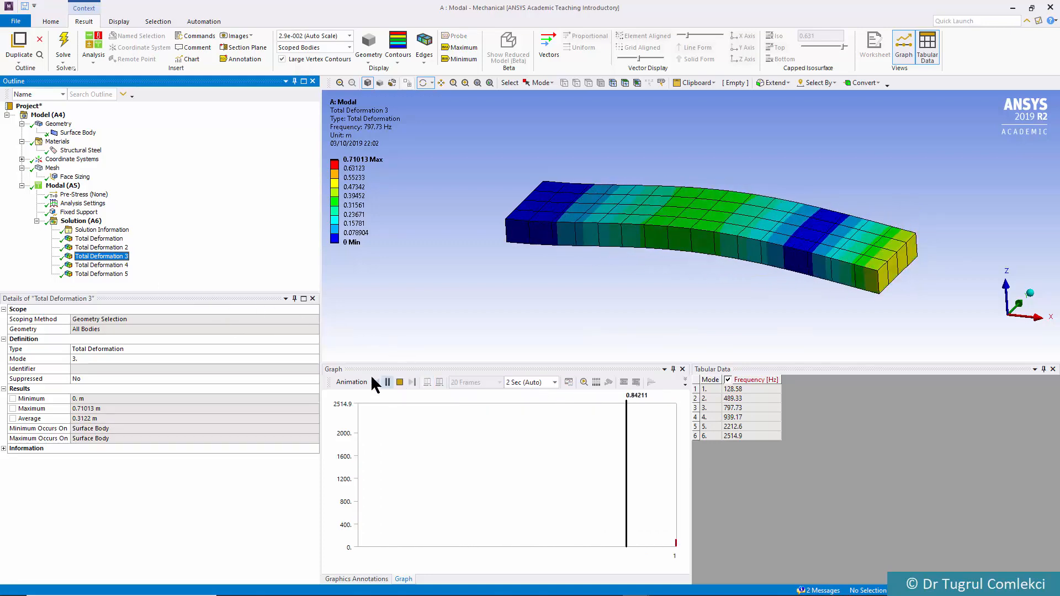
pyautogui.press('Down')
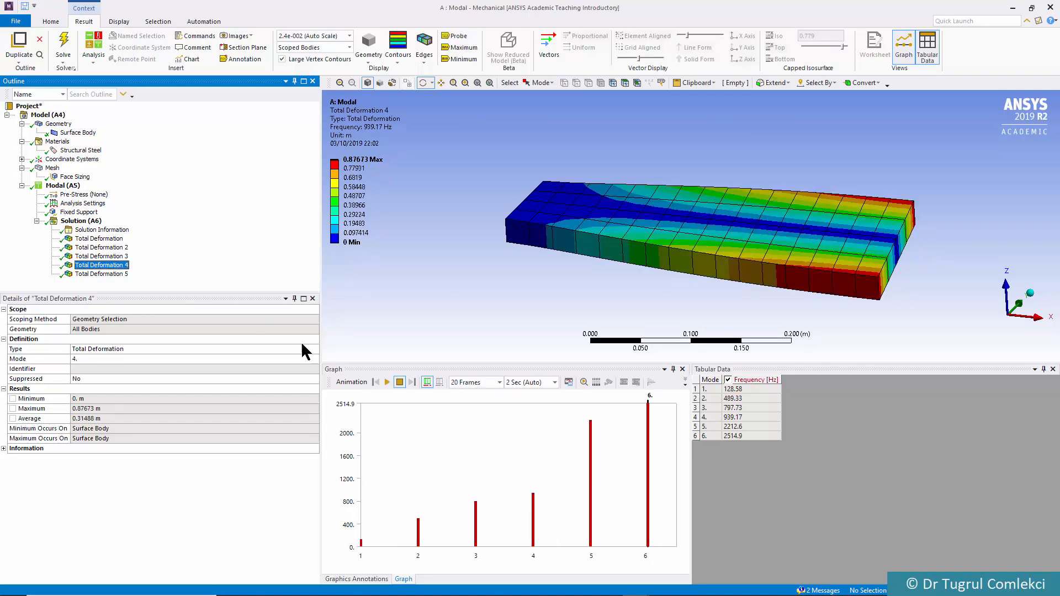
pyautogui.click(387, 382)
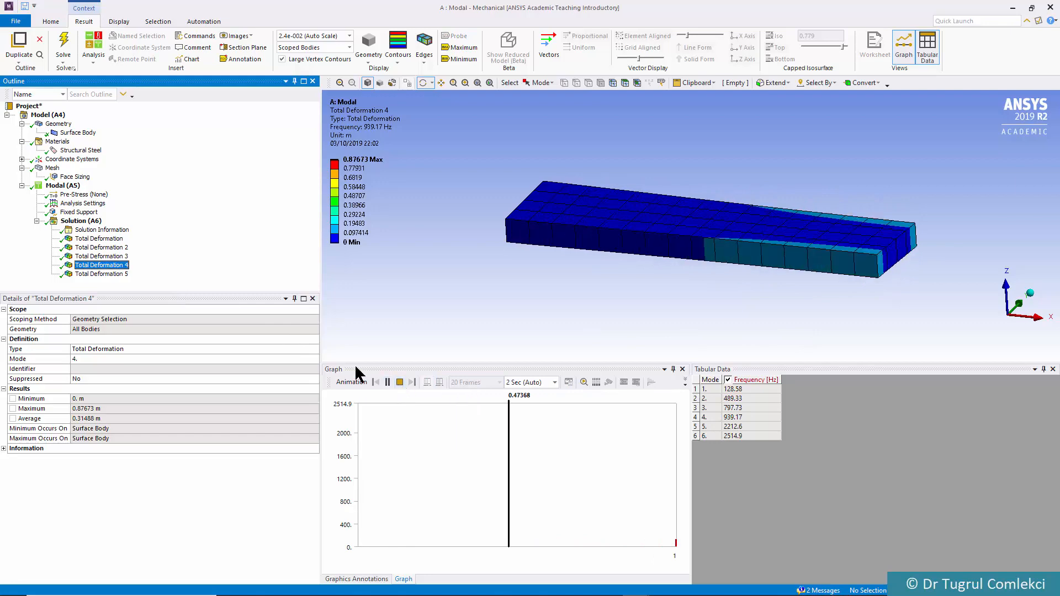
pyautogui.click(119, 277)
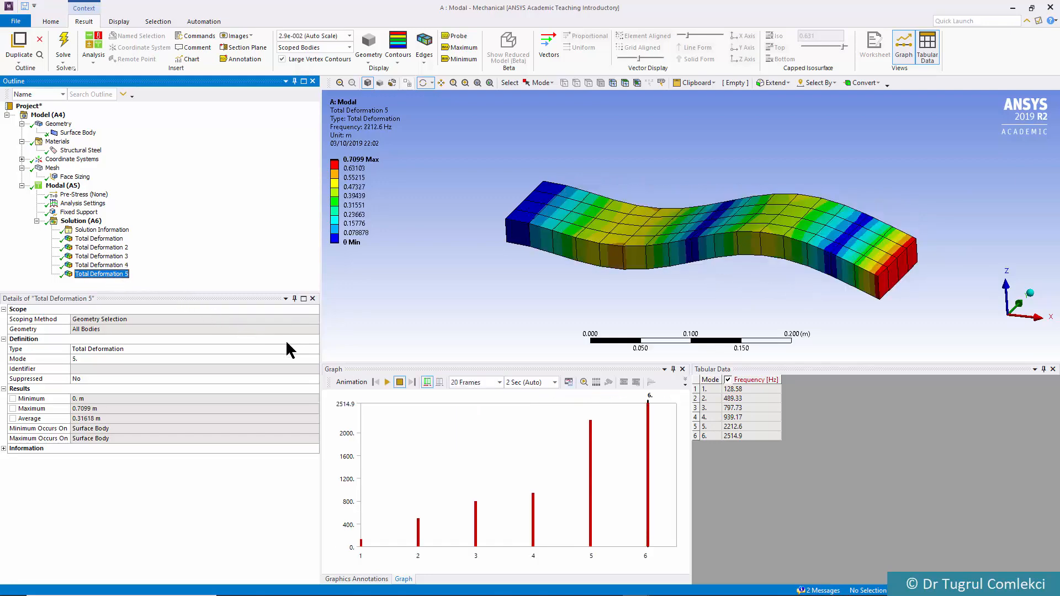
pyautogui.click(388, 381)
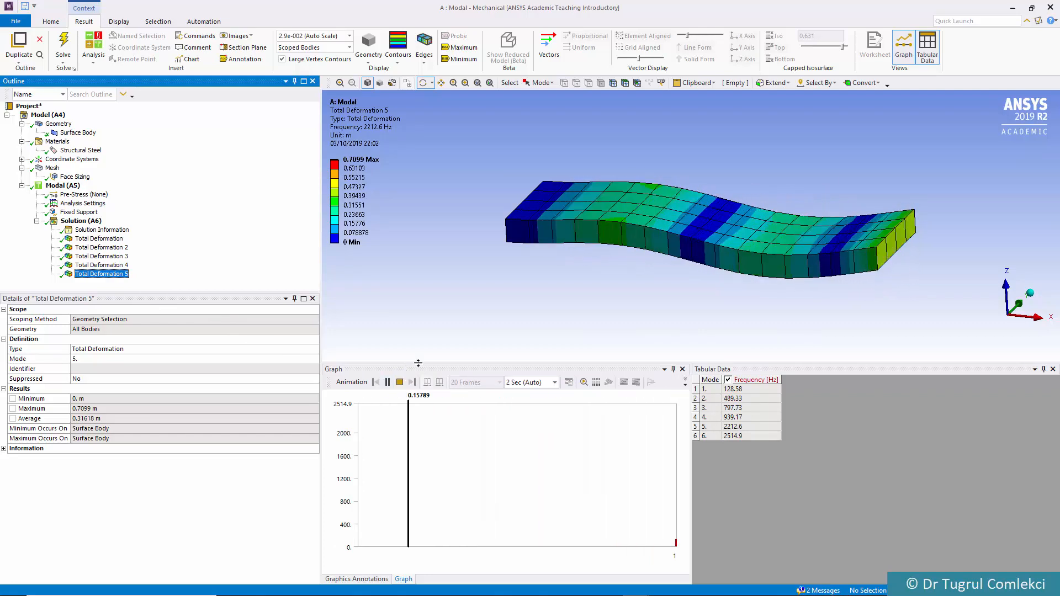
pyautogui.click(399, 382)
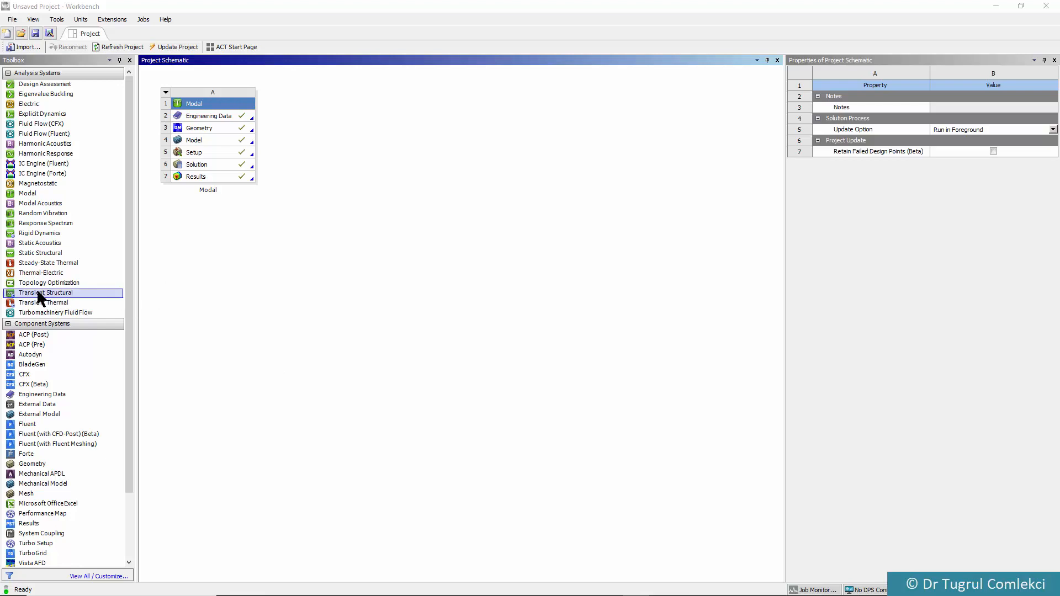
# In Workbench, add a Transient Structural system that shares the Modal system's Engineering Data, Geometry and Model
pyautogui.click(20, 295)
pyautogui.moveTo(19, 294); pyautogui.dragTo(226, 167)
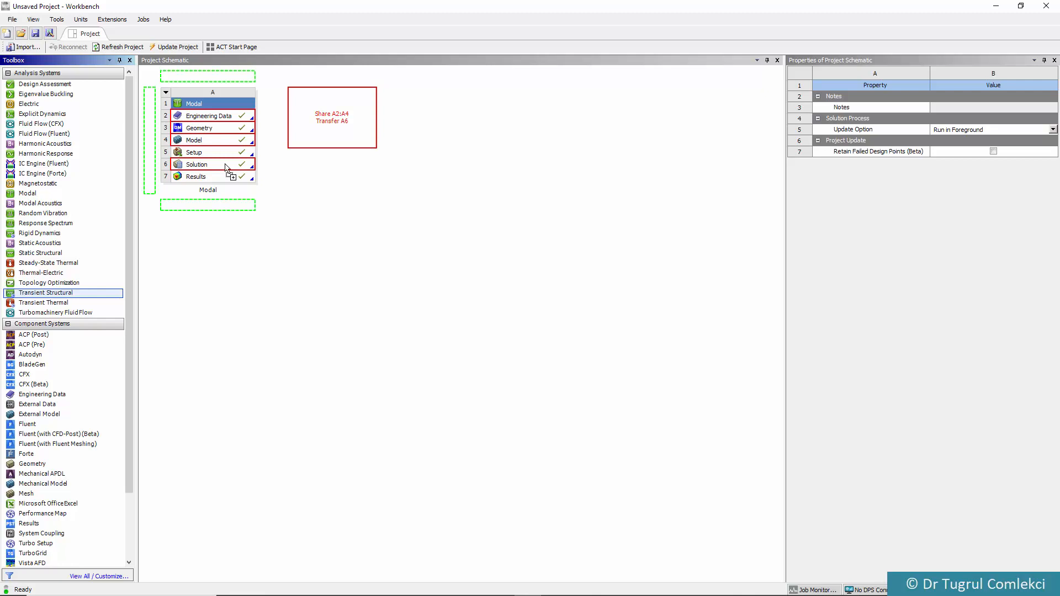
pyautogui.moveTo(225, 168); pyautogui.dragTo(230, 145)
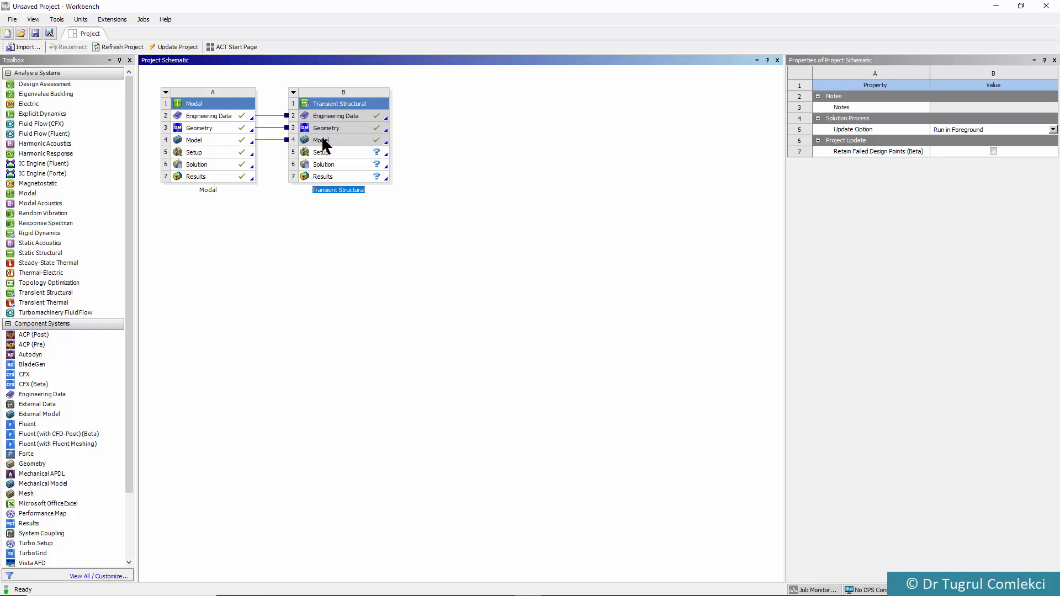
# Open the shared Model for editing in Mechanical and select the Transient (B5) environment
pyautogui.click(194, 140)
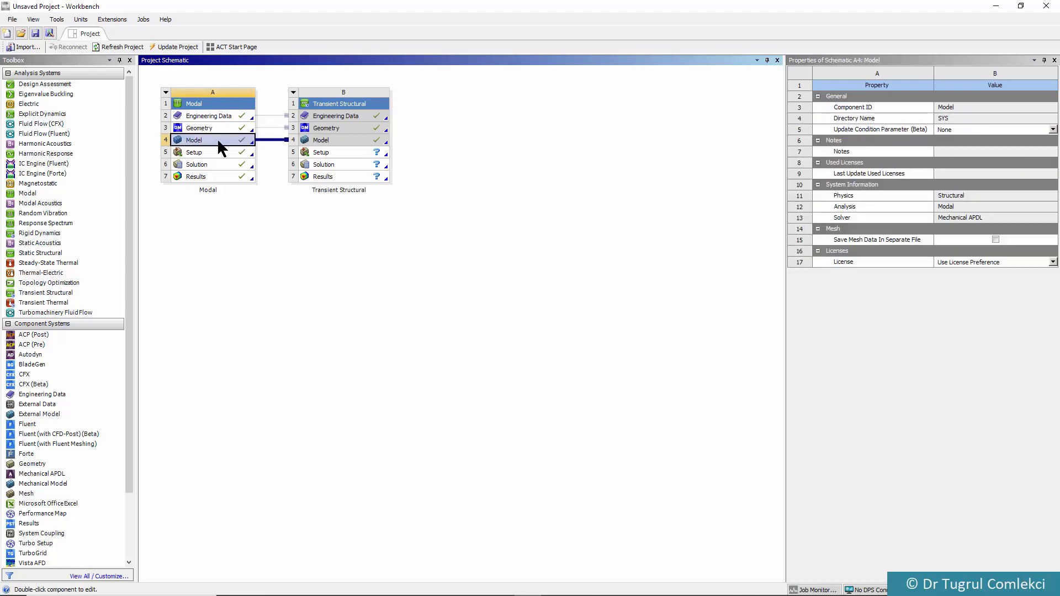
pyautogui.rightClick(218, 141)
pyautogui.click(243, 147)
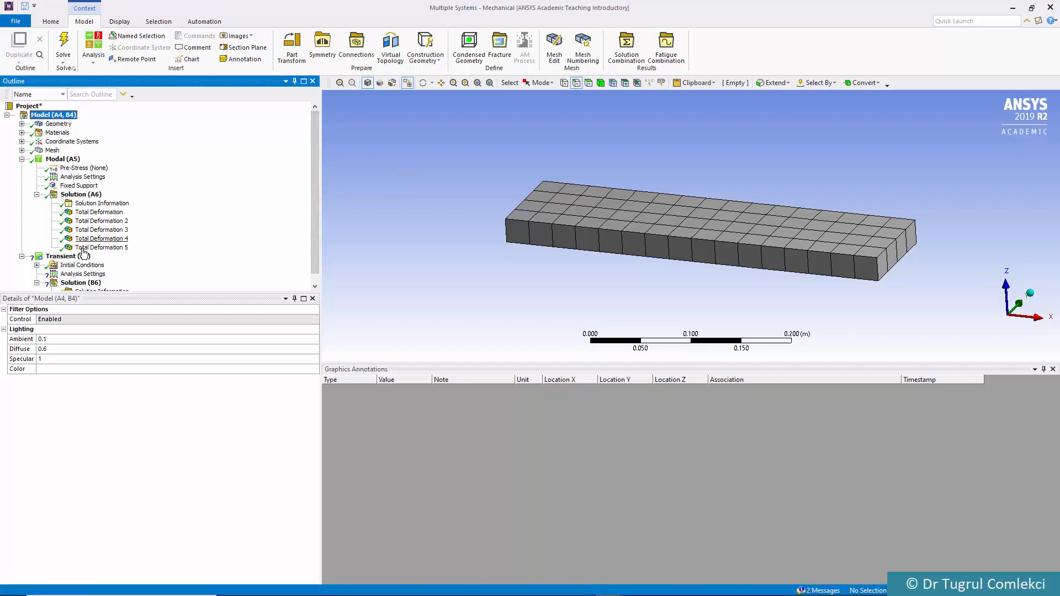
pyautogui.scroll(-1, 318, 173)
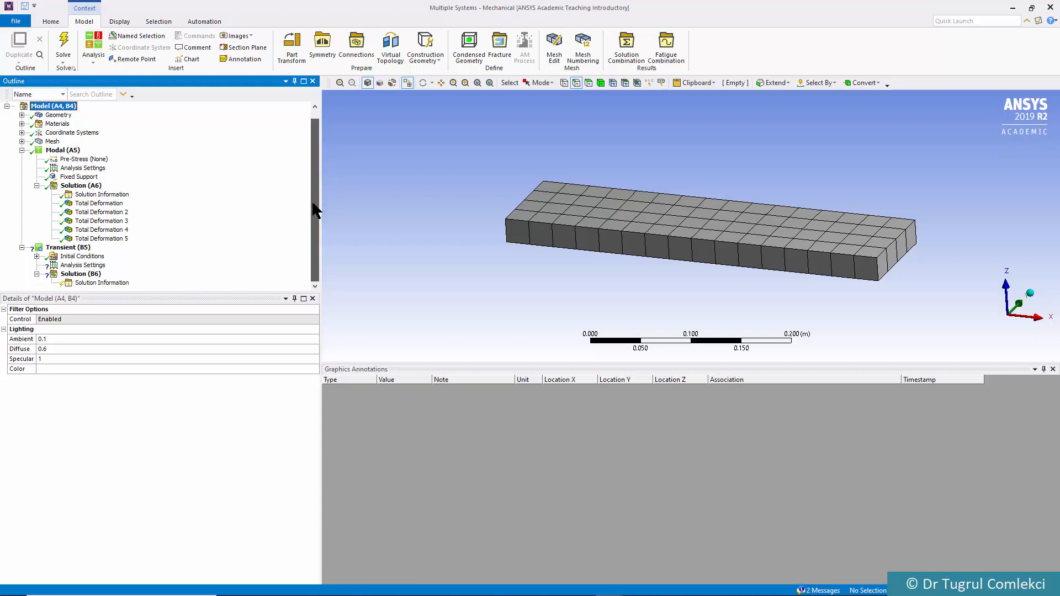
pyautogui.click(67, 256)
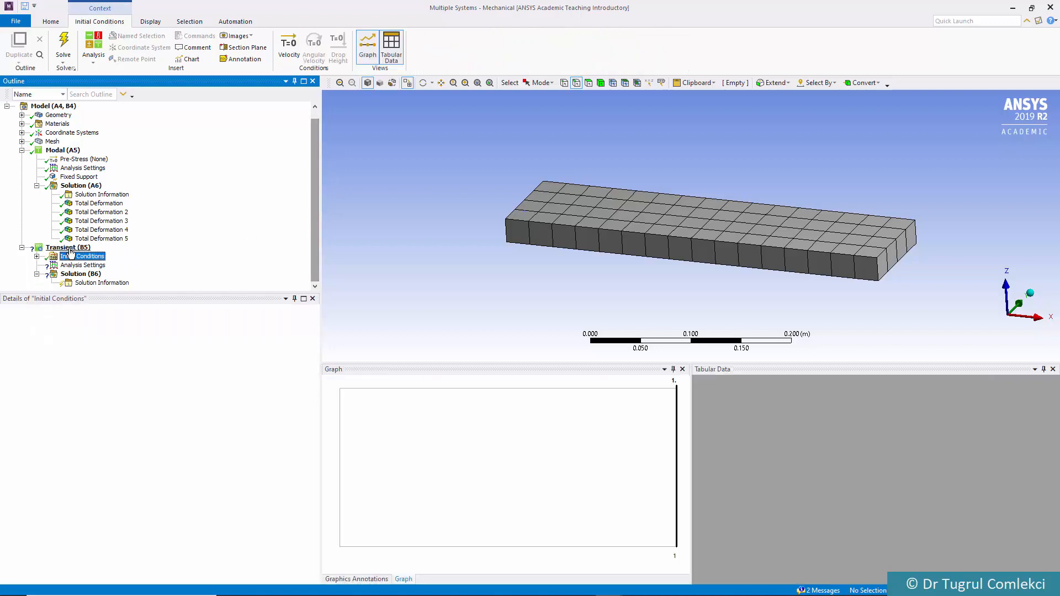
pyautogui.click(69, 248)
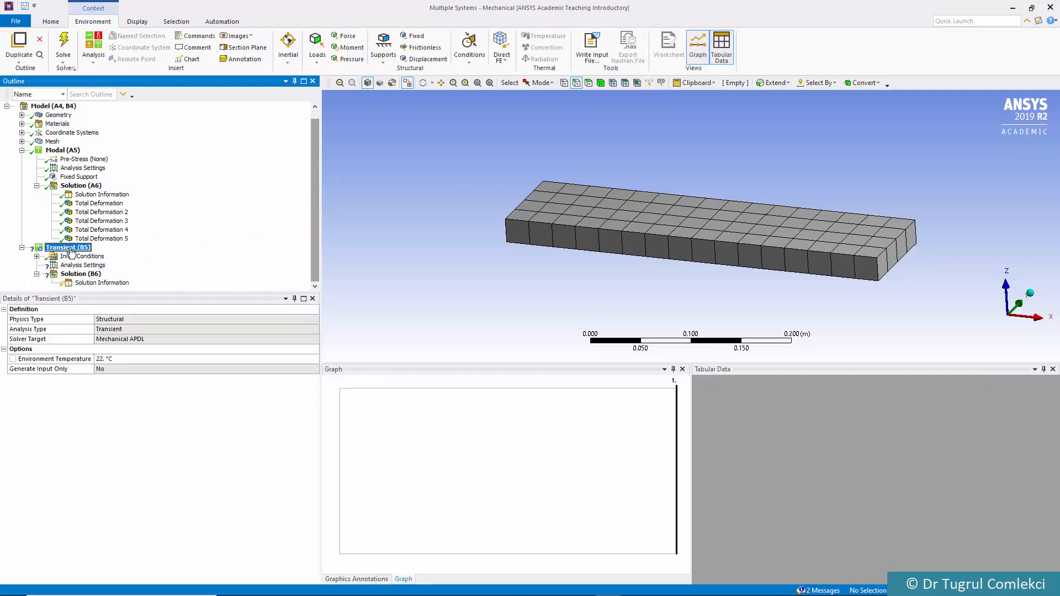
# Review the Transient system's initial conditions and define the time stepping in its analysis settings by Substeps
pyautogui.click(36, 256)
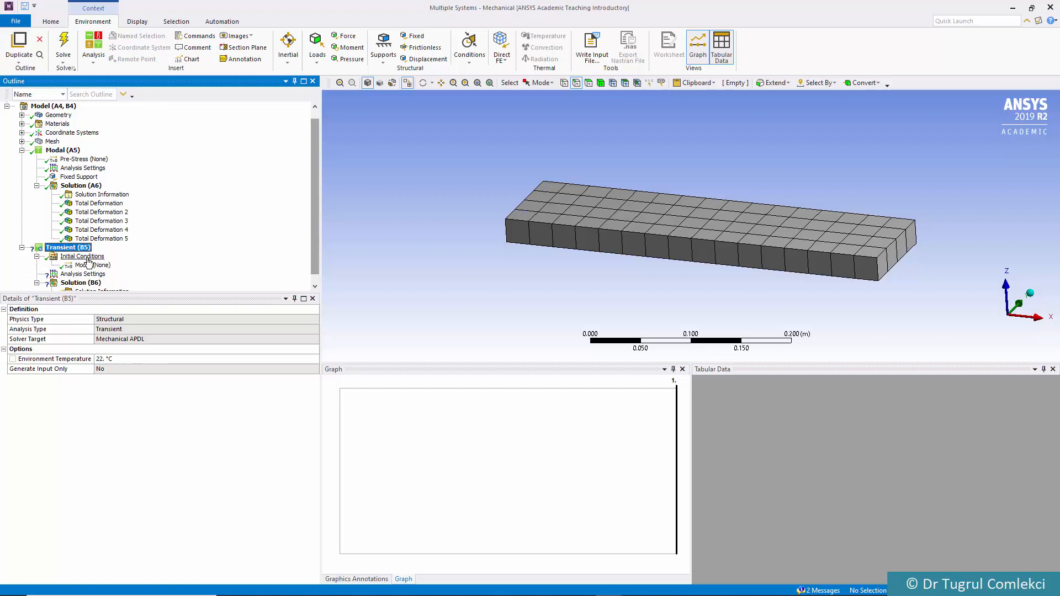
pyautogui.click(89, 257)
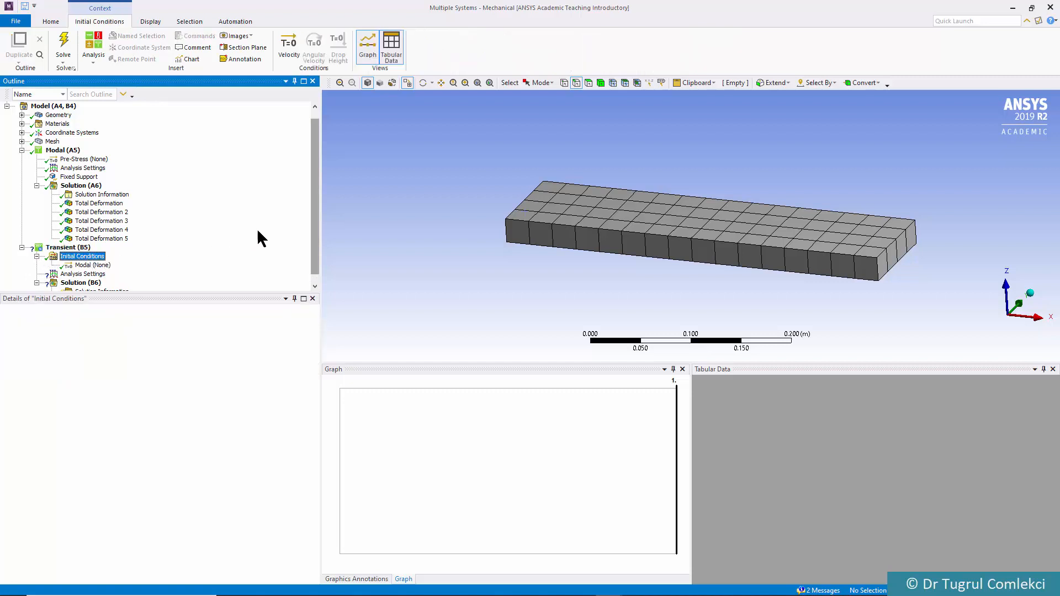
pyautogui.scroll(-1, 311, 215)
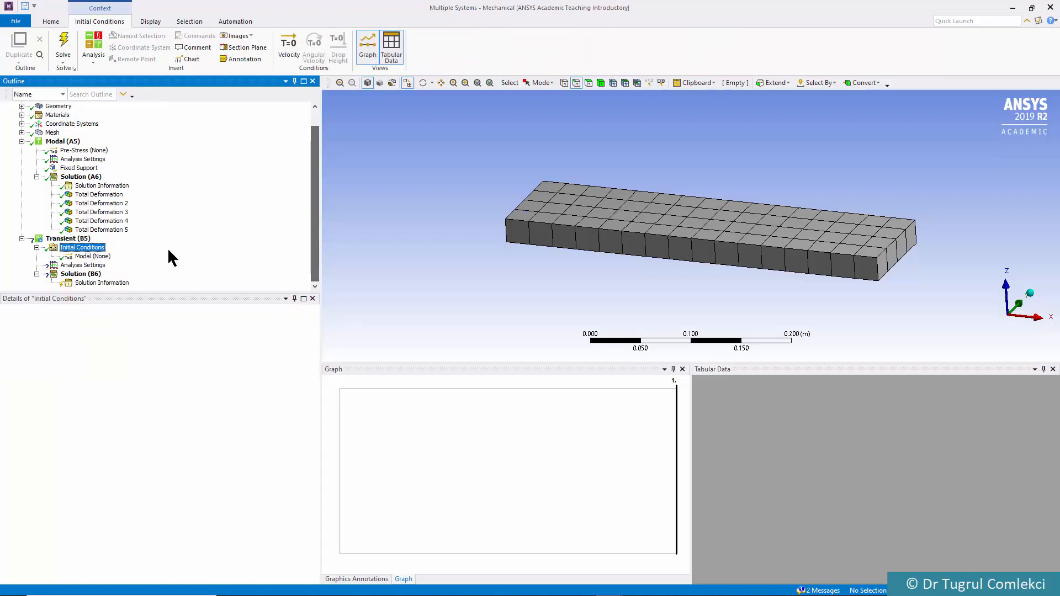
pyautogui.click(81, 266)
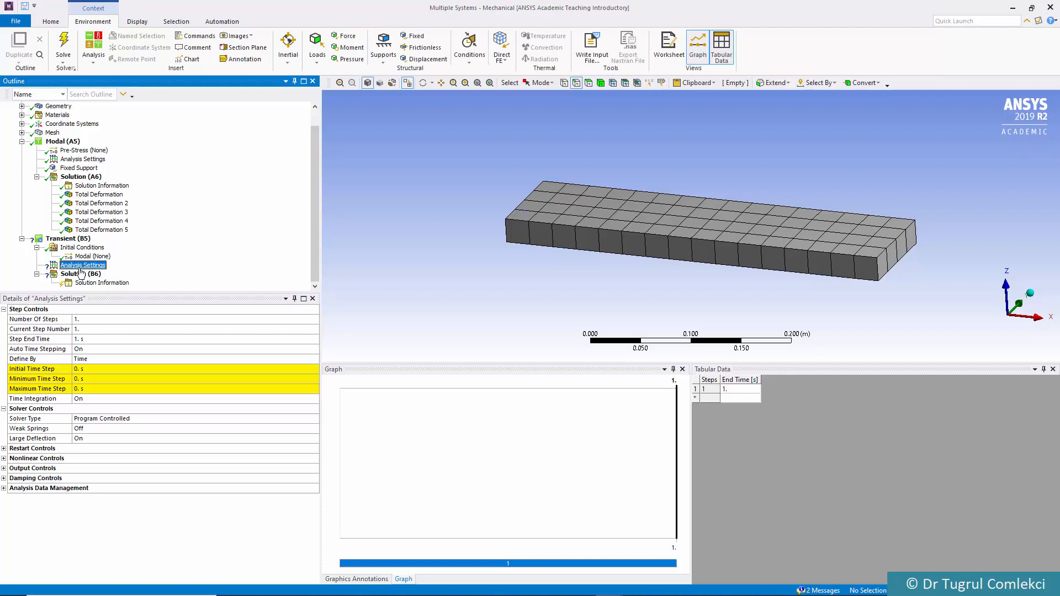
pyautogui.click(86, 338)
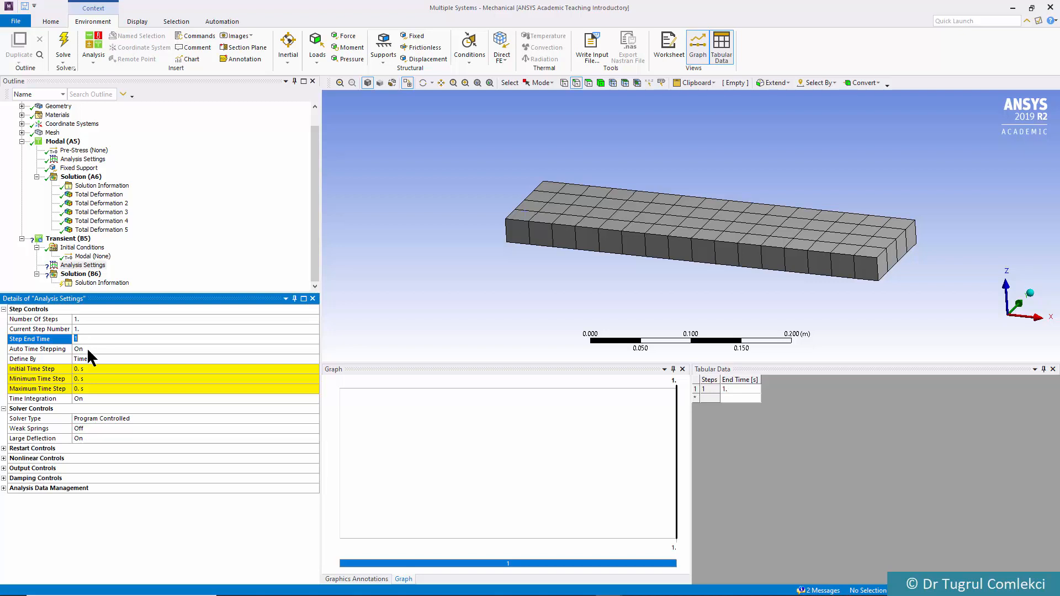
pyautogui.click(87, 347)
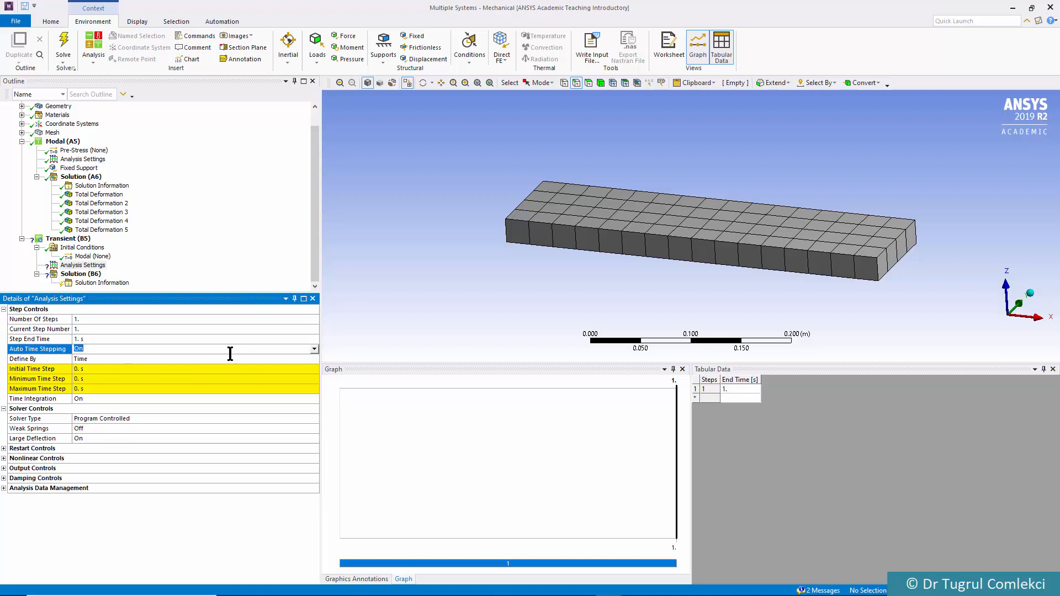
pyautogui.click(101, 358)
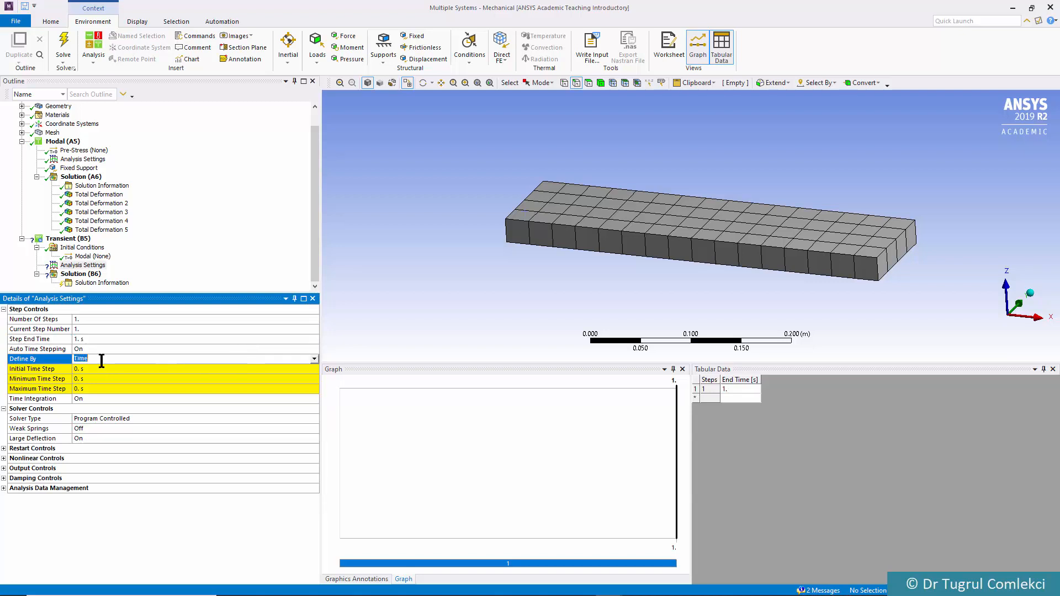
pyautogui.click(314, 358)
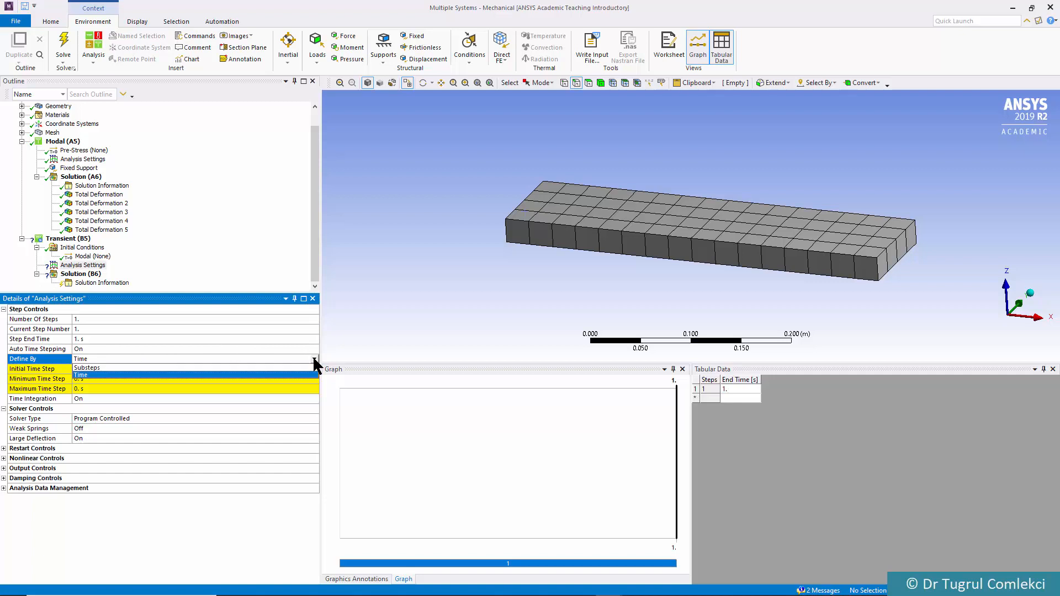
pyautogui.click(96, 366)
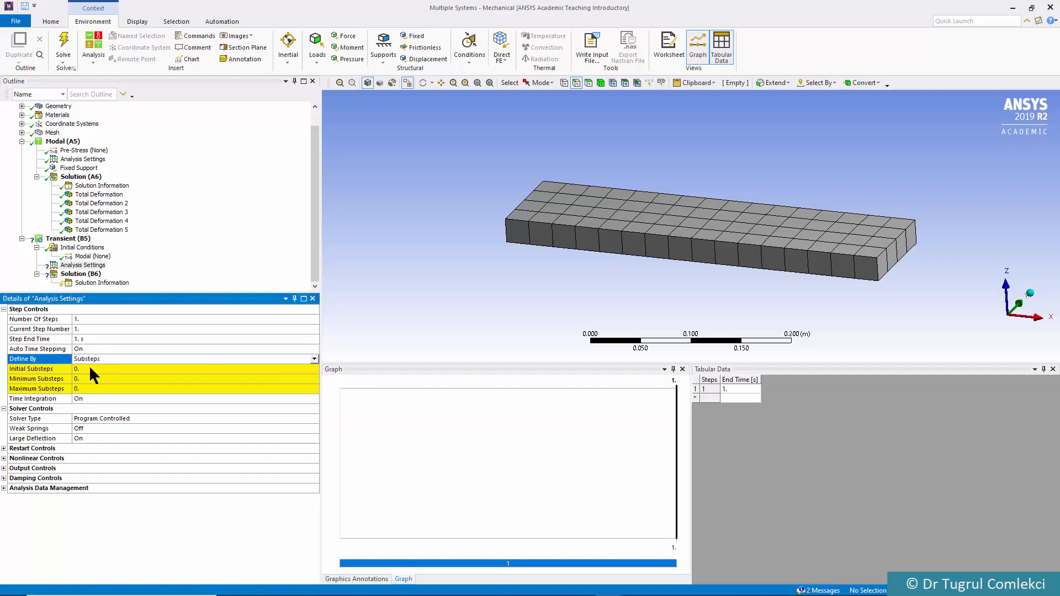
# Set the initial, minimum and maximum substeps of the transient analysis to 1000
pyautogui.click(85, 368)
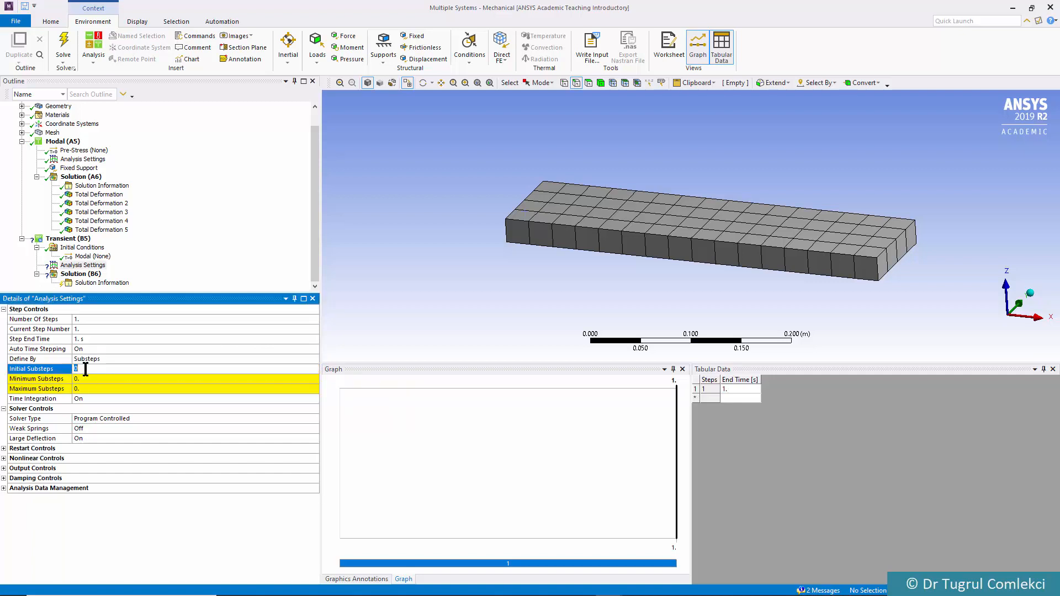
pyautogui.write('1000')
pyautogui.press('BackSpace')
pyautogui.click(83, 378)
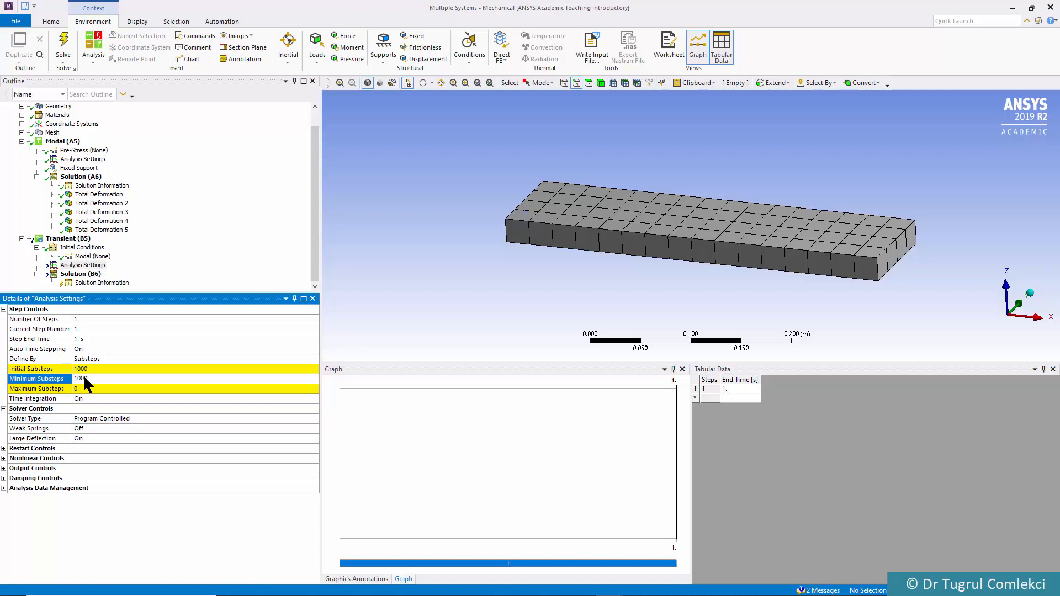
pyautogui.click(107, 387)
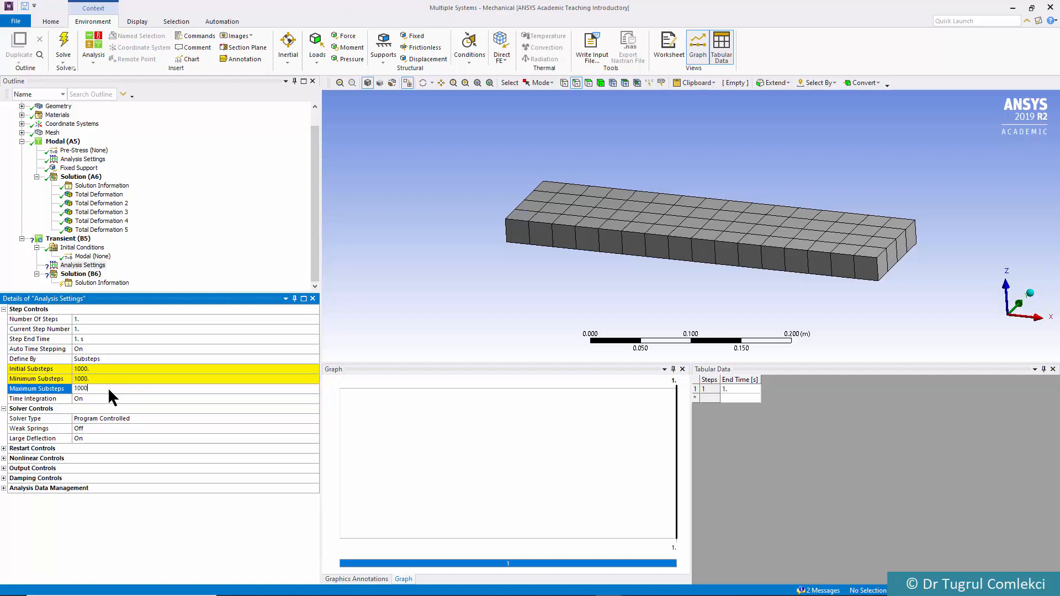
pyautogui.press('Return')
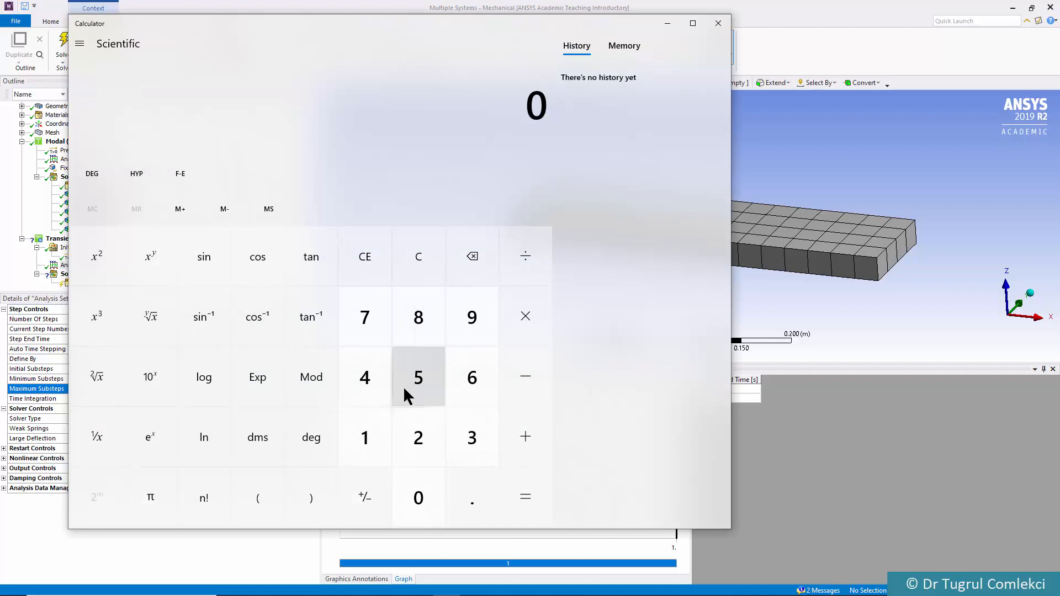
# In Calculator, multiply 128 by 20, take the reciprocal of the product, and close the calculator
pyautogui.click(370, 423)
pyautogui.click(418, 439)
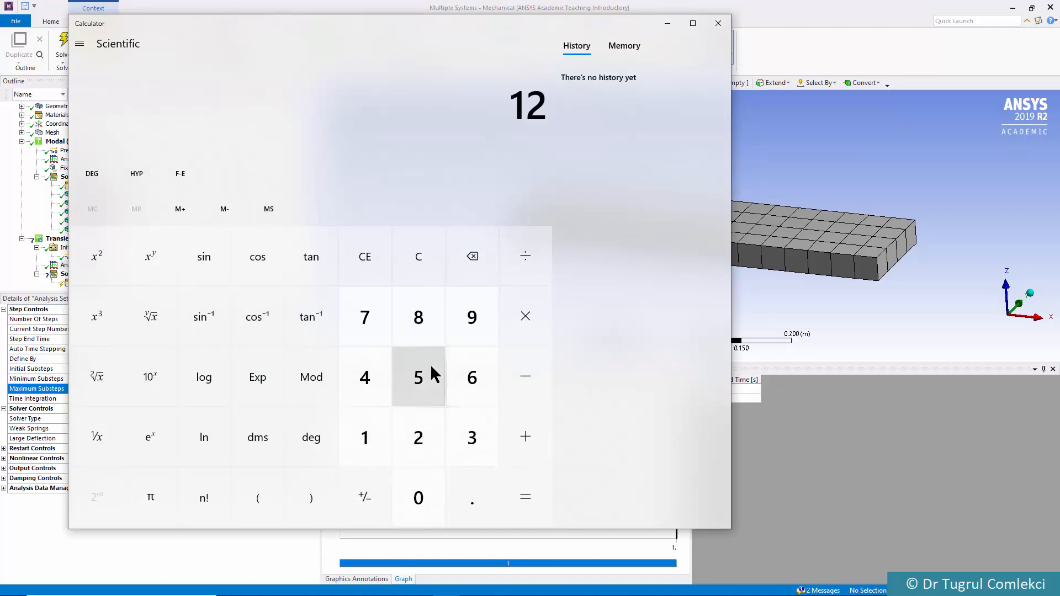
pyautogui.click(426, 323)
pyautogui.click(532, 316)
pyautogui.click(409, 450)
pyautogui.click(408, 497)
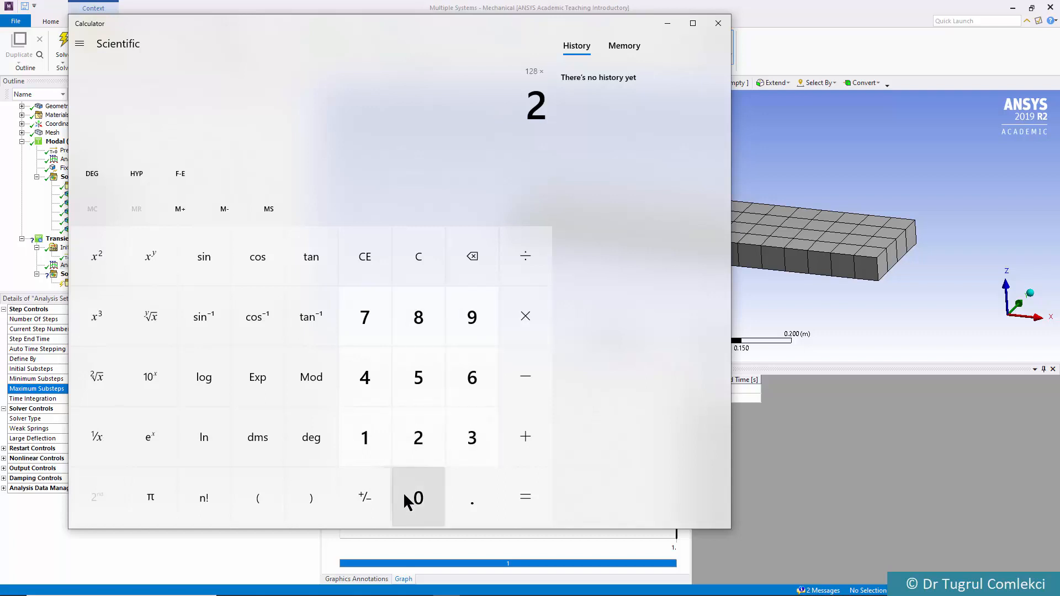
pyautogui.click(524, 497)
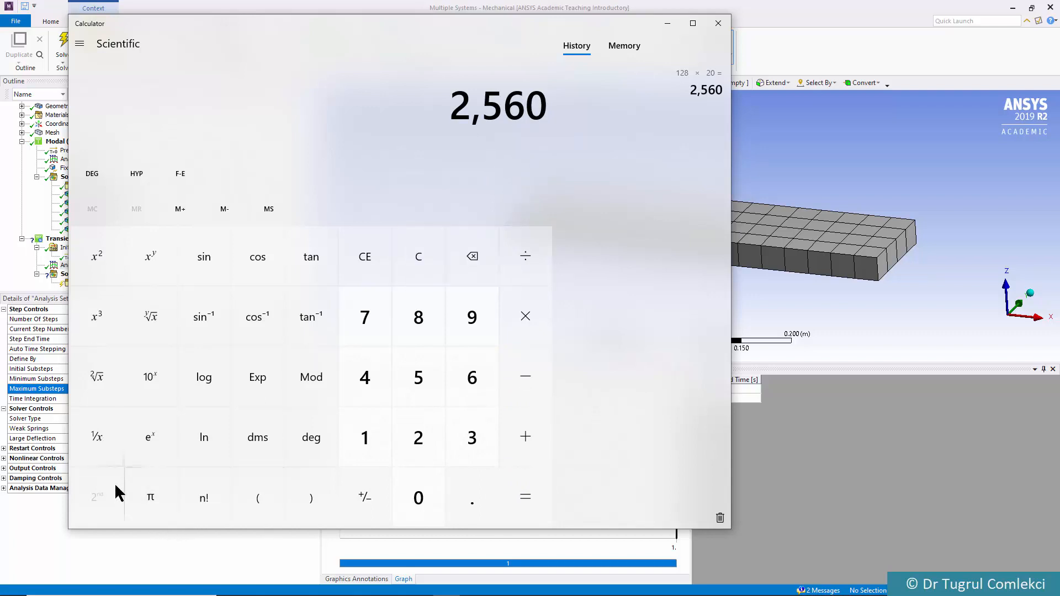
pyautogui.click(101, 432)
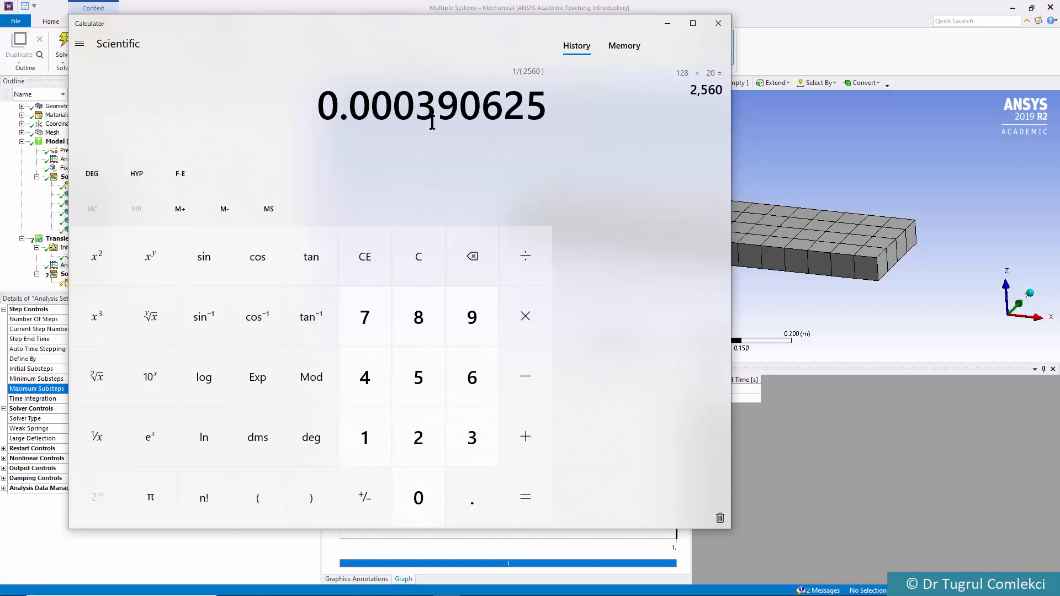
pyautogui.click(717, 23)
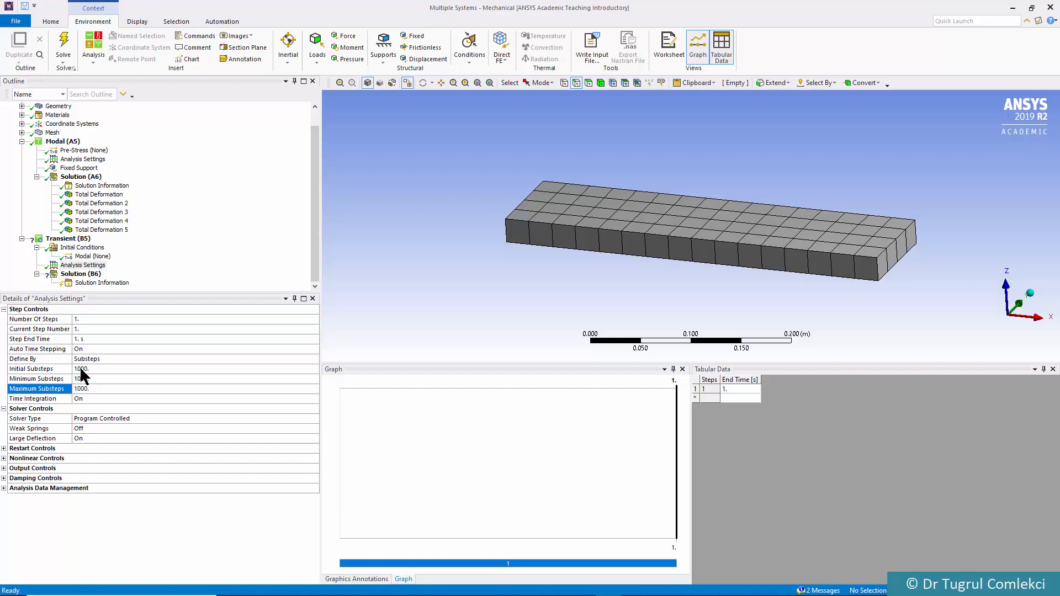
# In Mechanical, set the initial, minimum and maximum substeps of the transient analysis to 3000
pyautogui.click(81, 368)
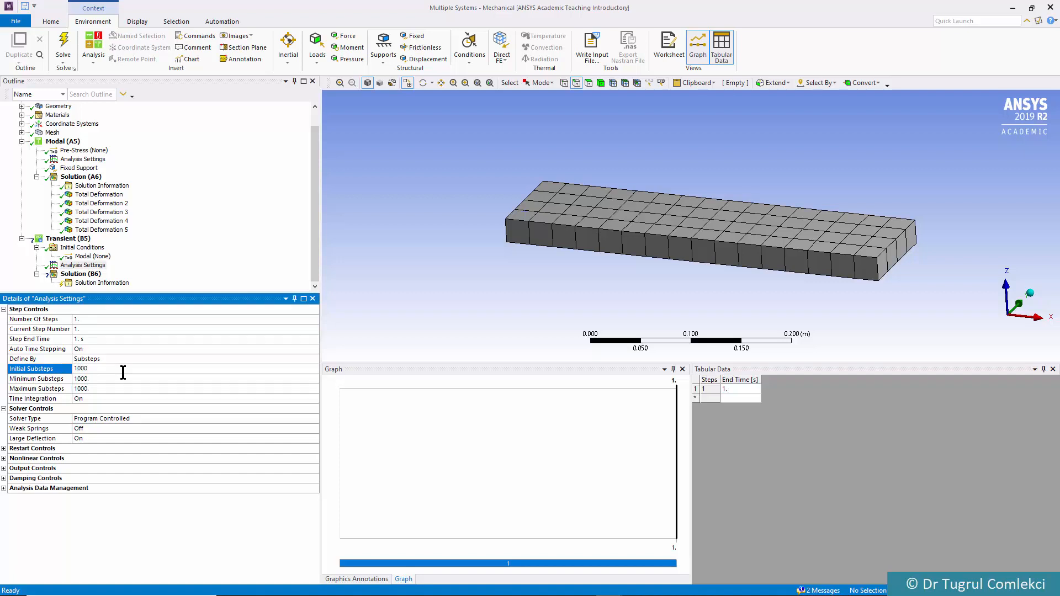
pyautogui.write('30')
pyautogui.click(79, 388)
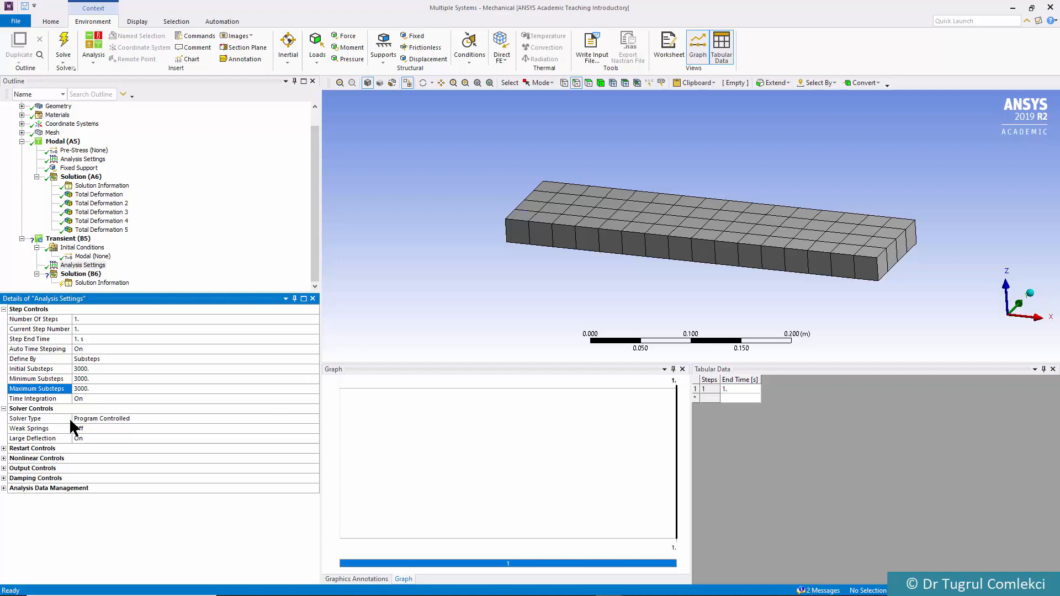
# In the transient damping controls, set Numerical Damping to Manual with a value of 0, keeping the stiffness and mass coefficients at 0
pyautogui.click(6, 478)
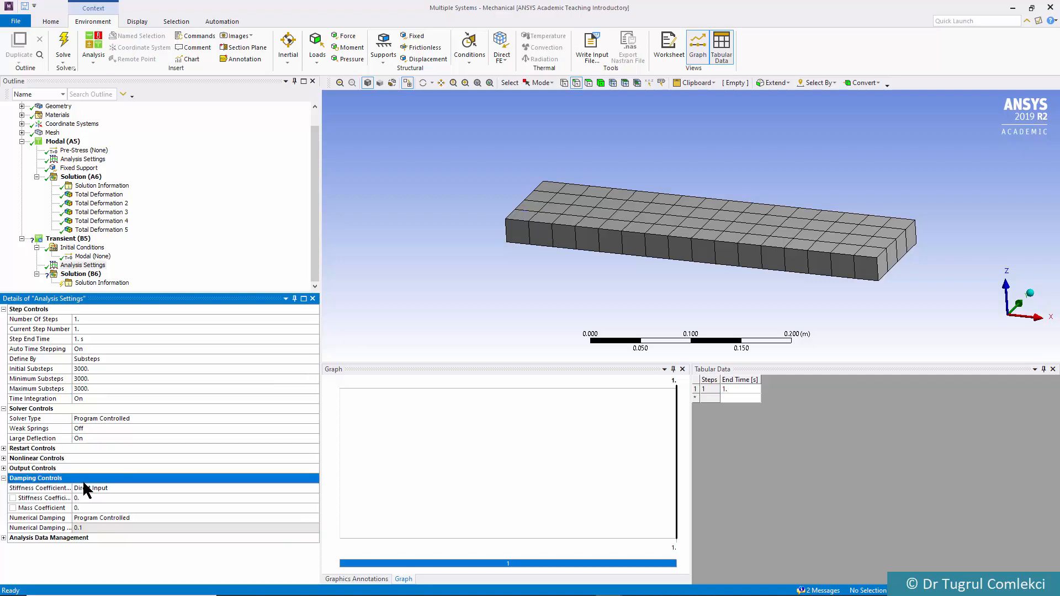
pyautogui.click(87, 516)
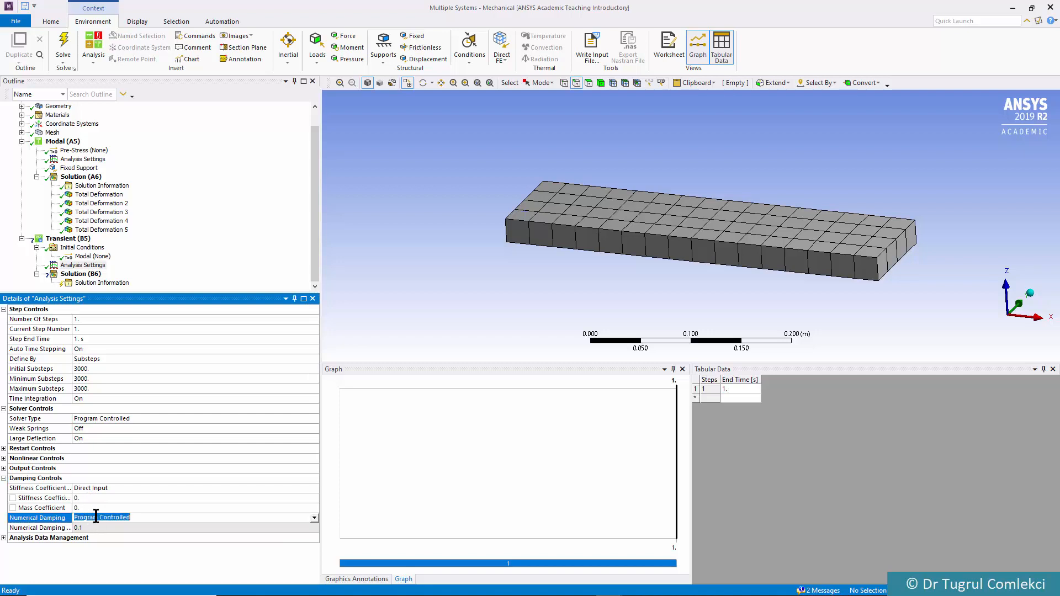
pyautogui.click(314, 518)
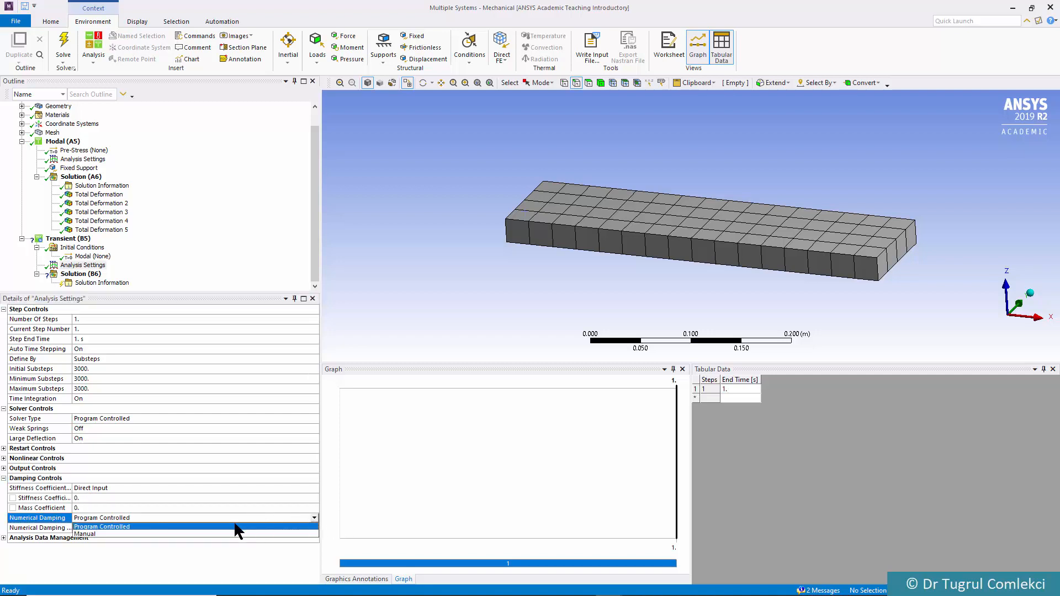
pyautogui.click(141, 532)
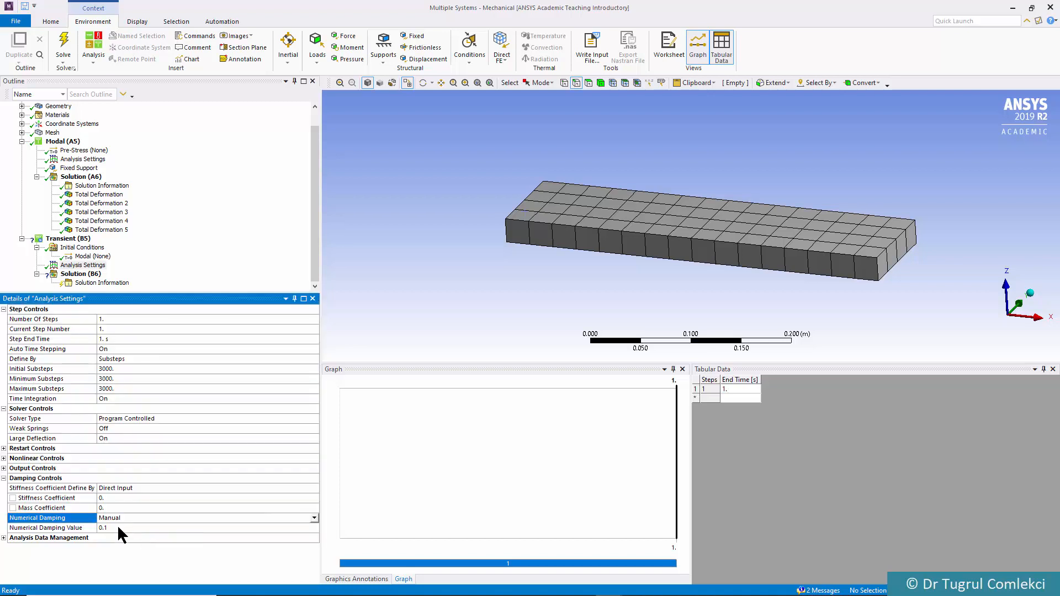
pyautogui.click(117, 527)
pyautogui.write('0')
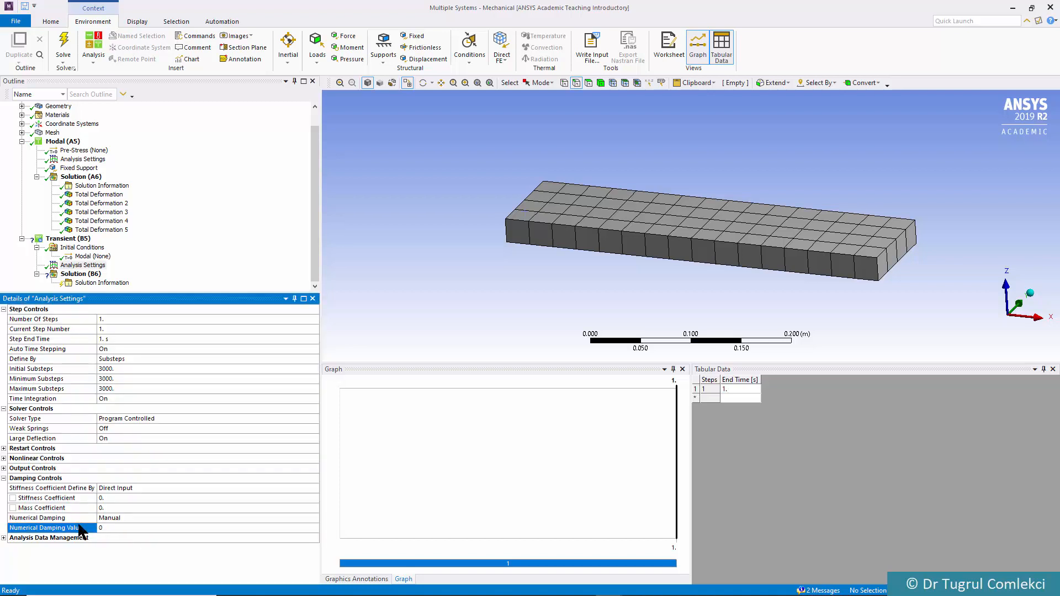
pyautogui.click(106, 497)
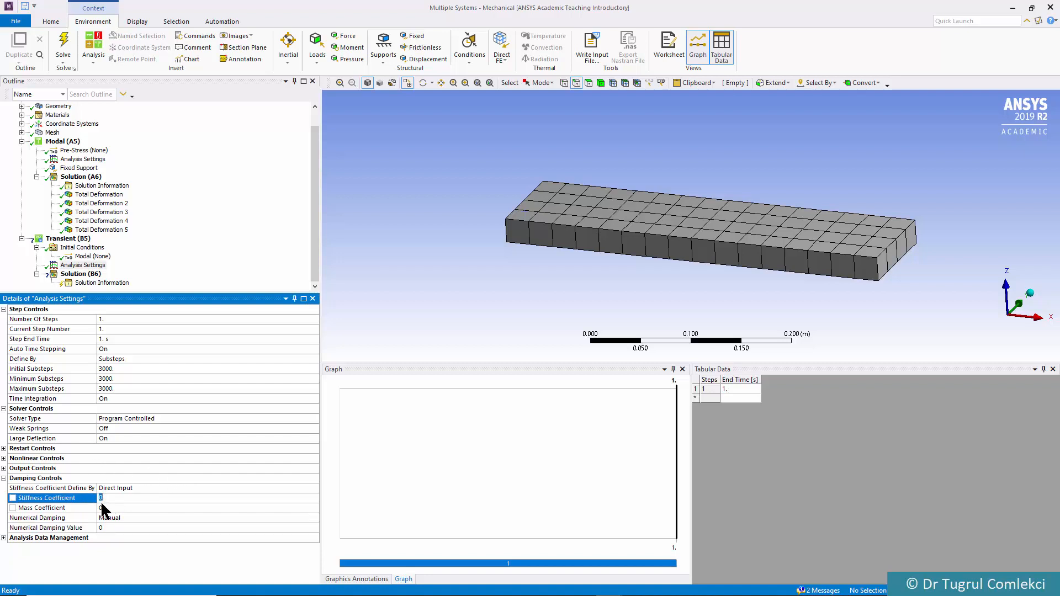
pyautogui.click(104, 508)
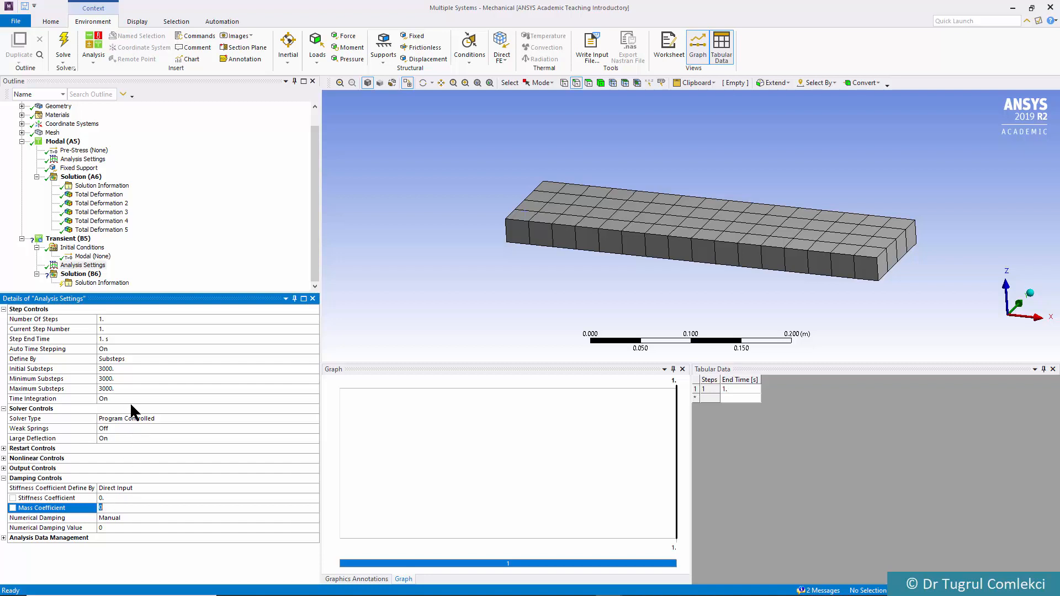
# In the Transient (B5) environment, add a fixed support on the plate's short edge at the low-X end
pyautogui.click(81, 274)
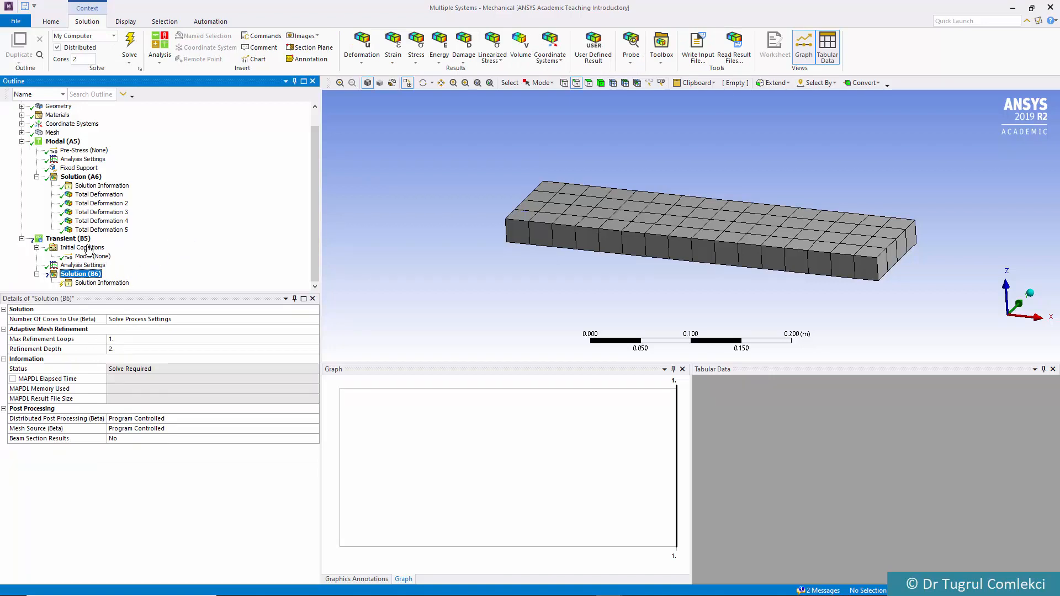
pyautogui.click(75, 240)
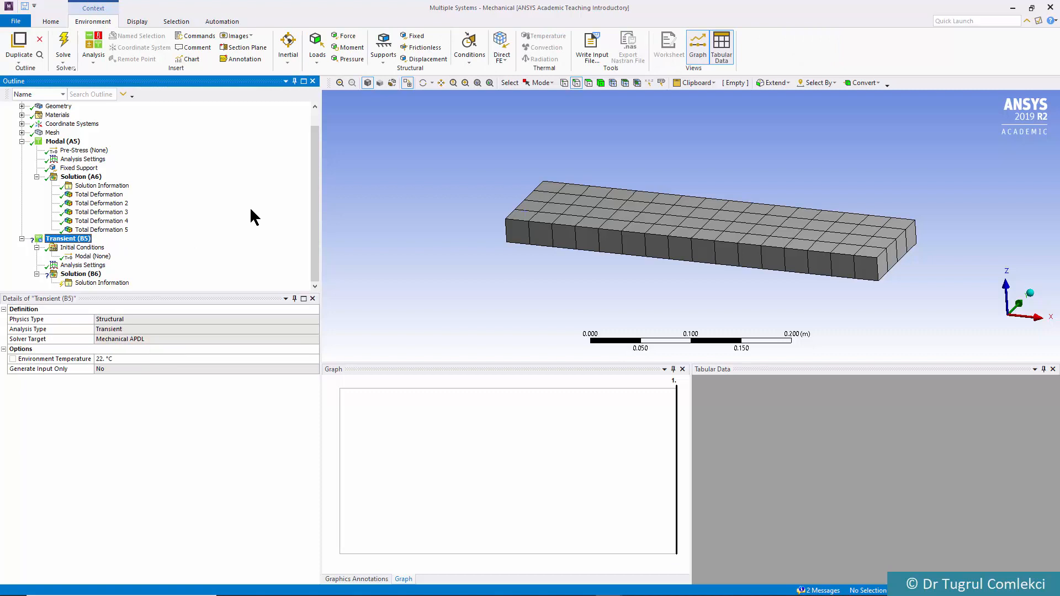
pyautogui.moveTo(587, 170); pyautogui.dragTo(685, 185, button='middle')
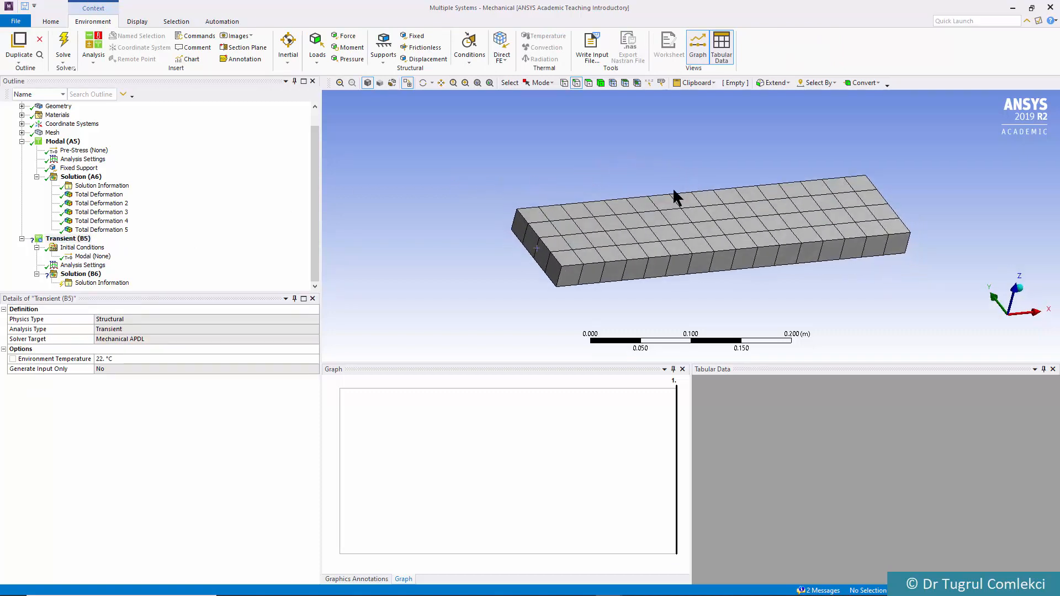
pyautogui.click(528, 239)
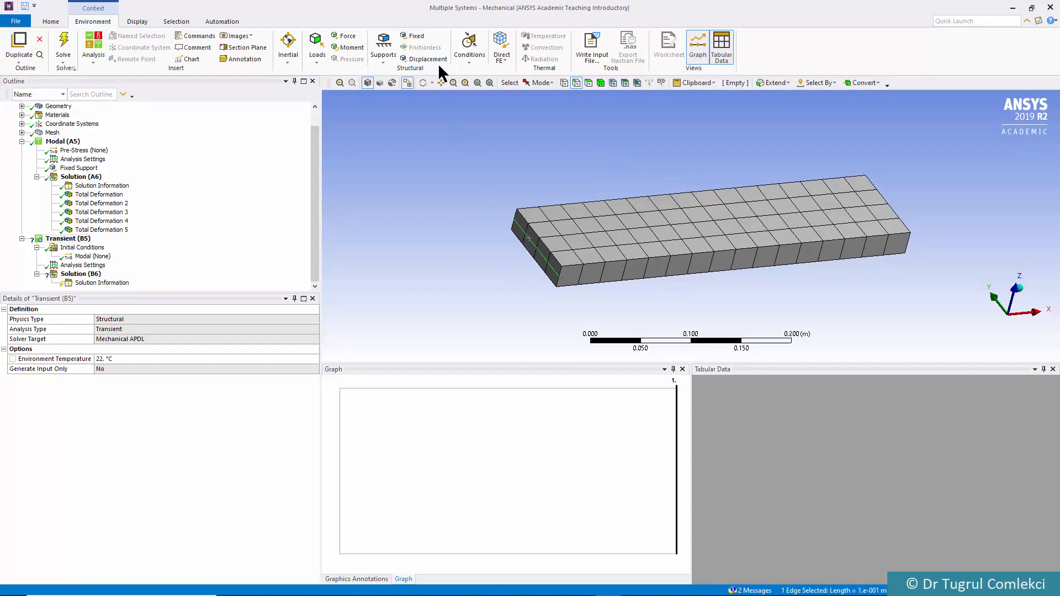
pyautogui.click(416, 37)
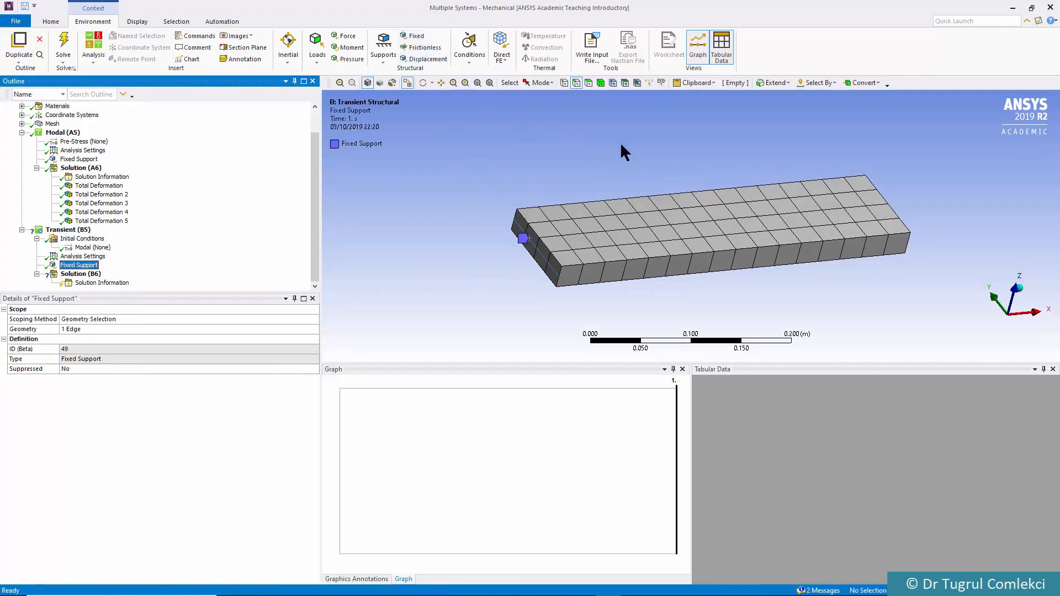
# Add a force on the plate's short edge at the high-X end, opposite the fixed support
pyautogui.moveTo(664, 173); pyautogui.dragTo(524, 183, button='middle')
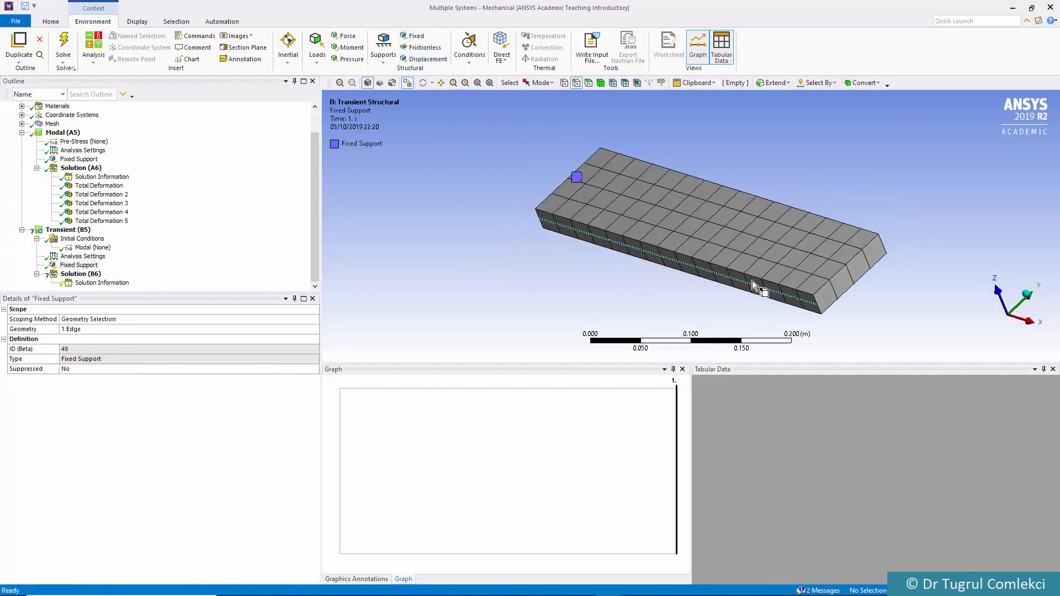
pyautogui.click(847, 282)
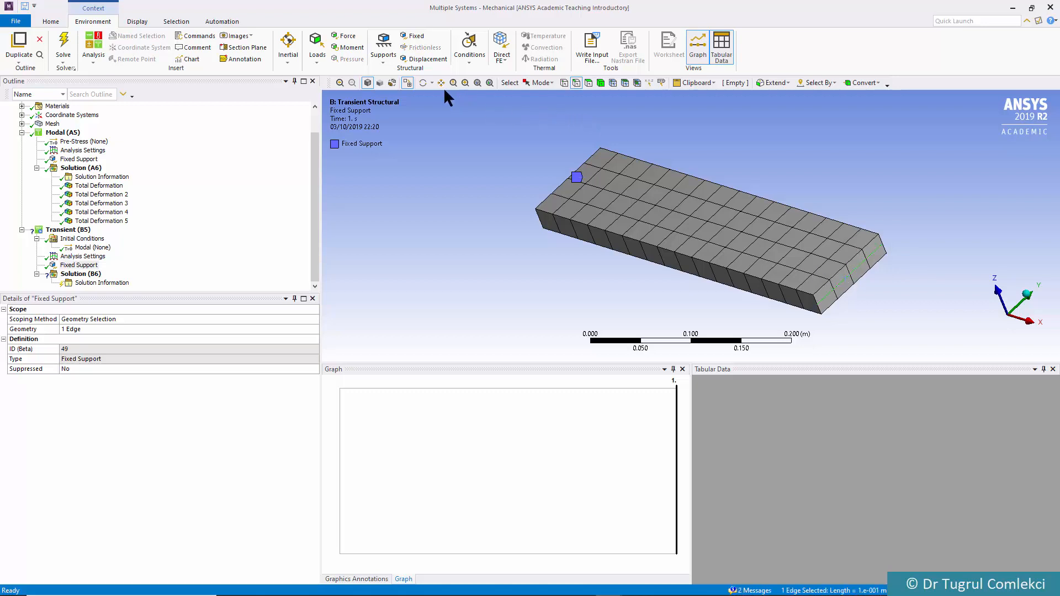
pyautogui.click(345, 36)
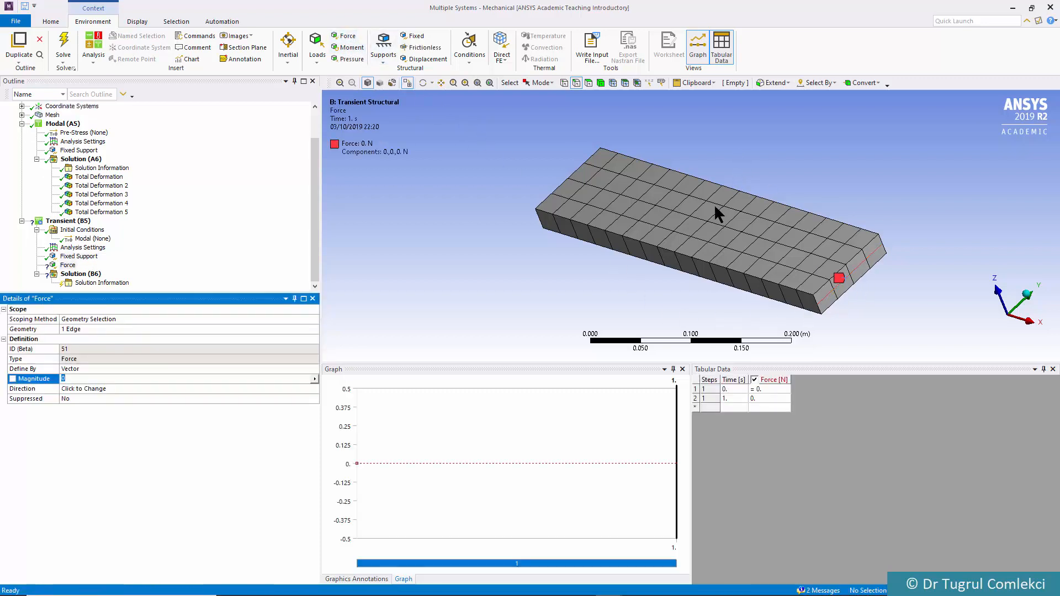
# Define the edge force by components, with a Z component of 20000 N
pyautogui.click(125, 367)
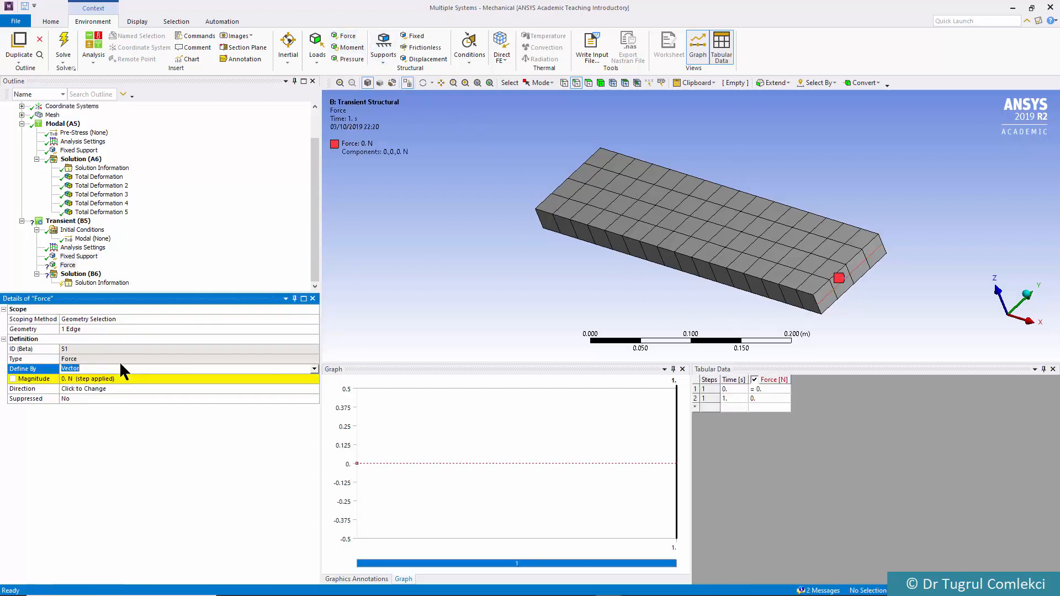
pyautogui.click(314, 368)
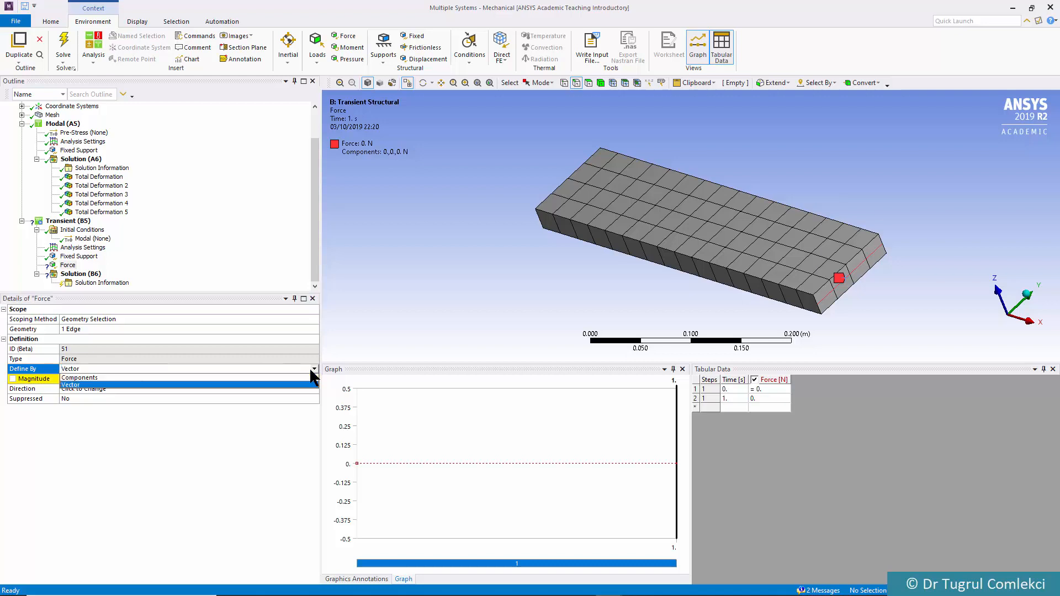
pyautogui.click(187, 384)
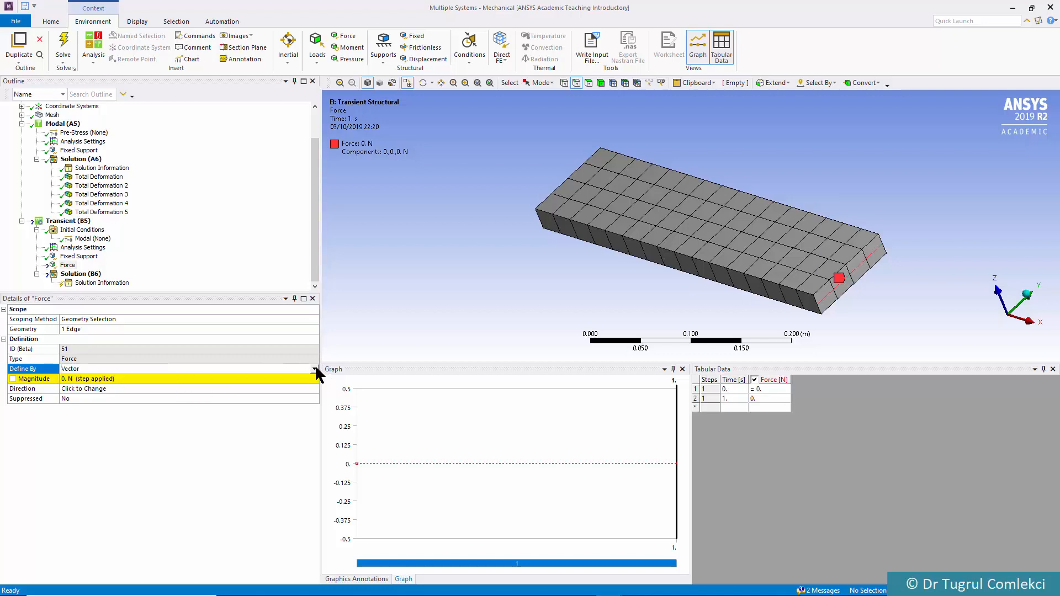
pyautogui.click(314, 369)
pyautogui.click(175, 378)
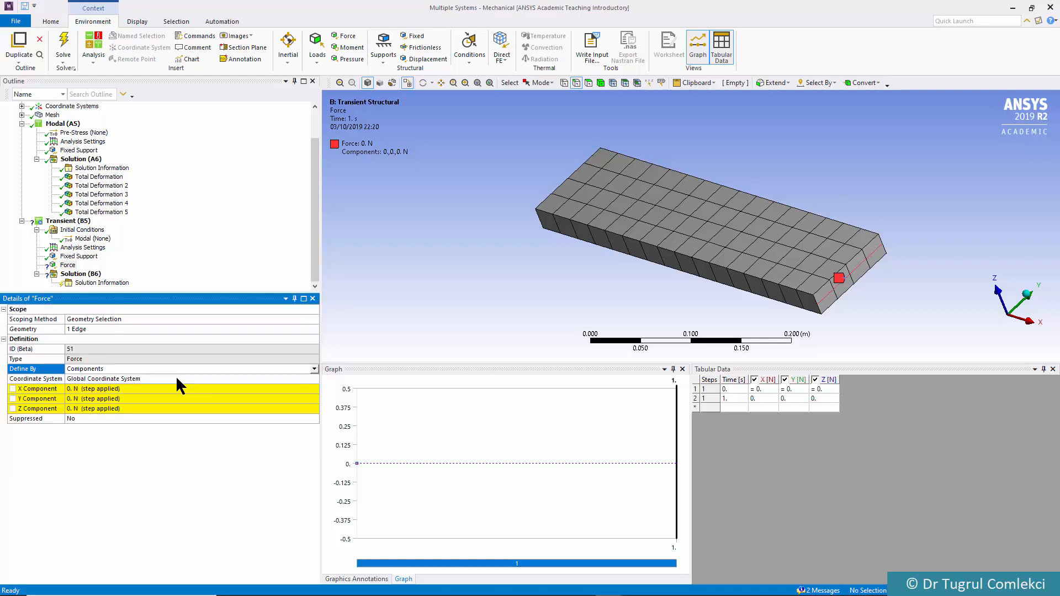
pyautogui.click(89, 404)
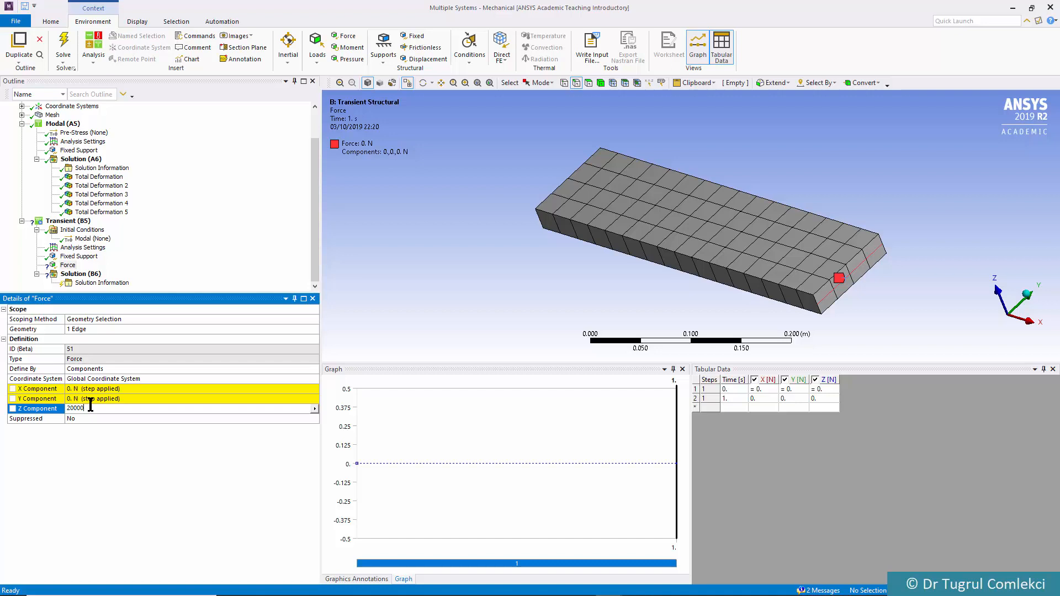
pyautogui.press('Return')
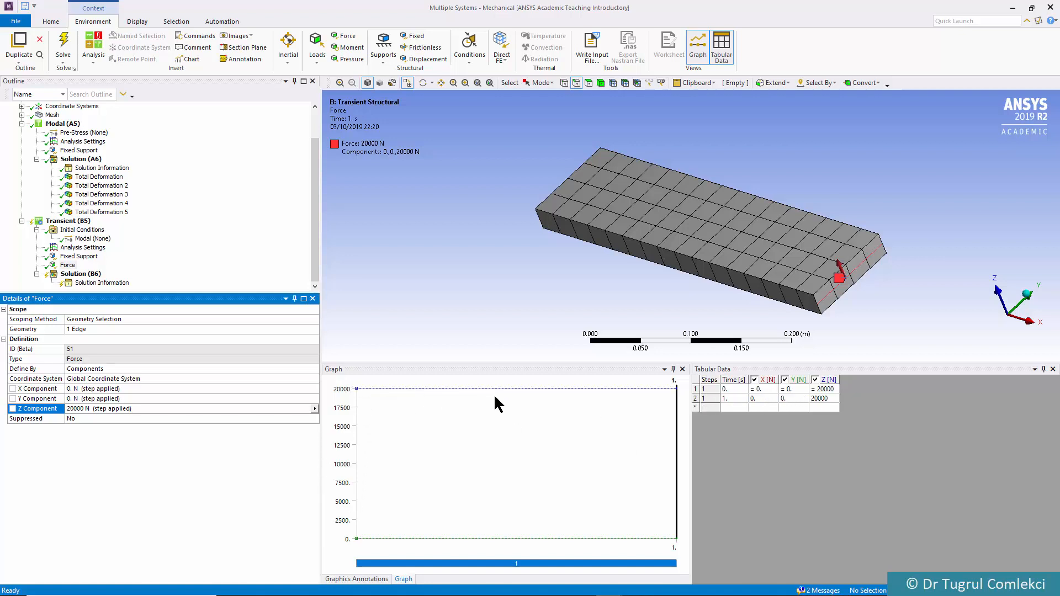
# Make the Z force a triangular pulse: 0 N at 0 s, 20000 N at 0.01 s and 0 N from 0.02 s
pyautogui.click(729, 400)
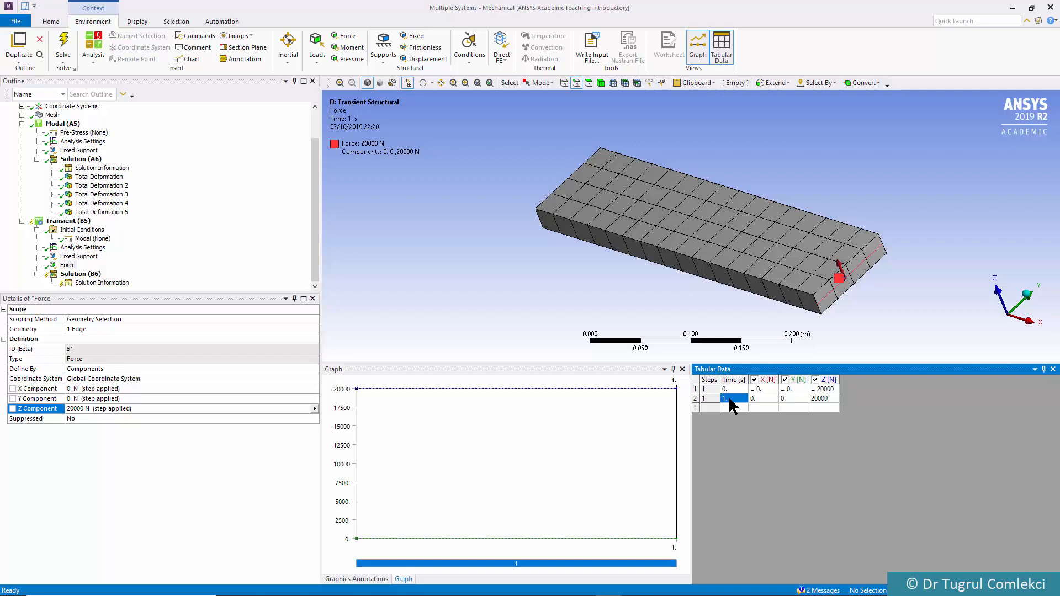
pyautogui.write('0')
pyautogui.click(817, 398)
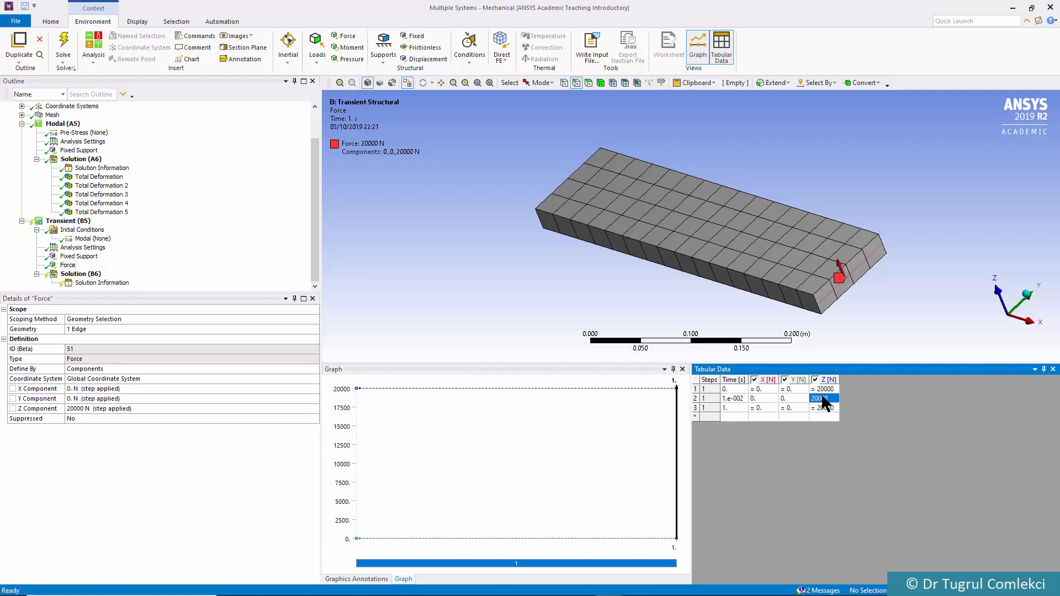
pyautogui.click(733, 408)
pyautogui.write('0.02')
pyautogui.press('Tab')
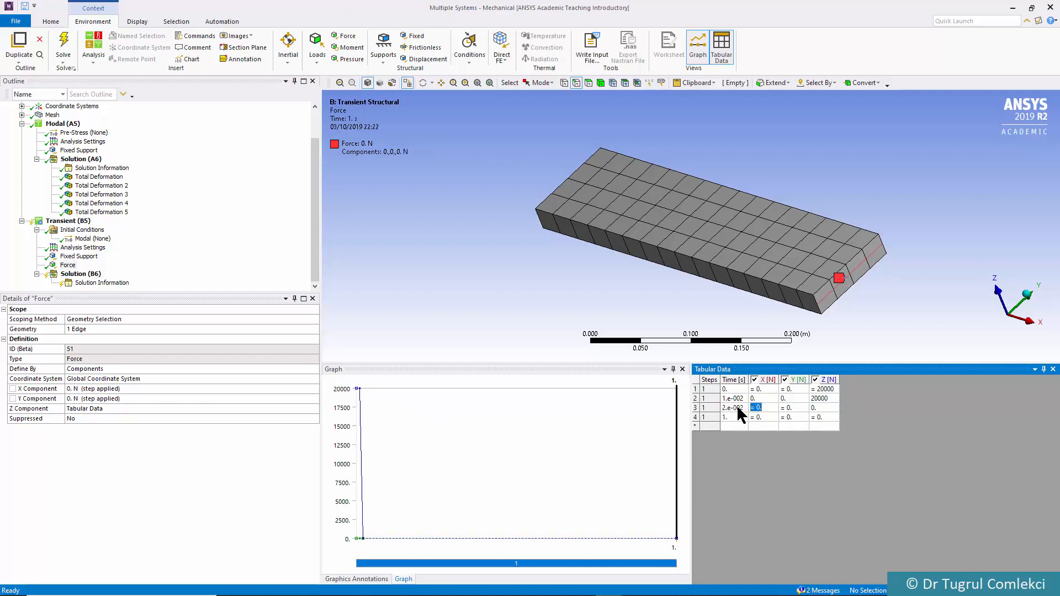
pyautogui.click(821, 411)
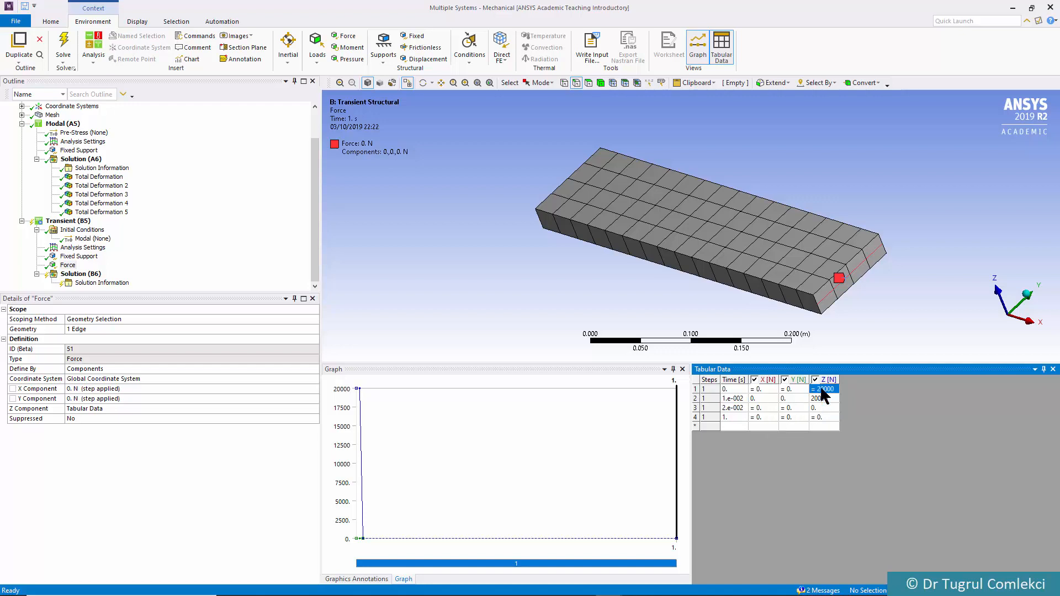
pyautogui.press('Tab')
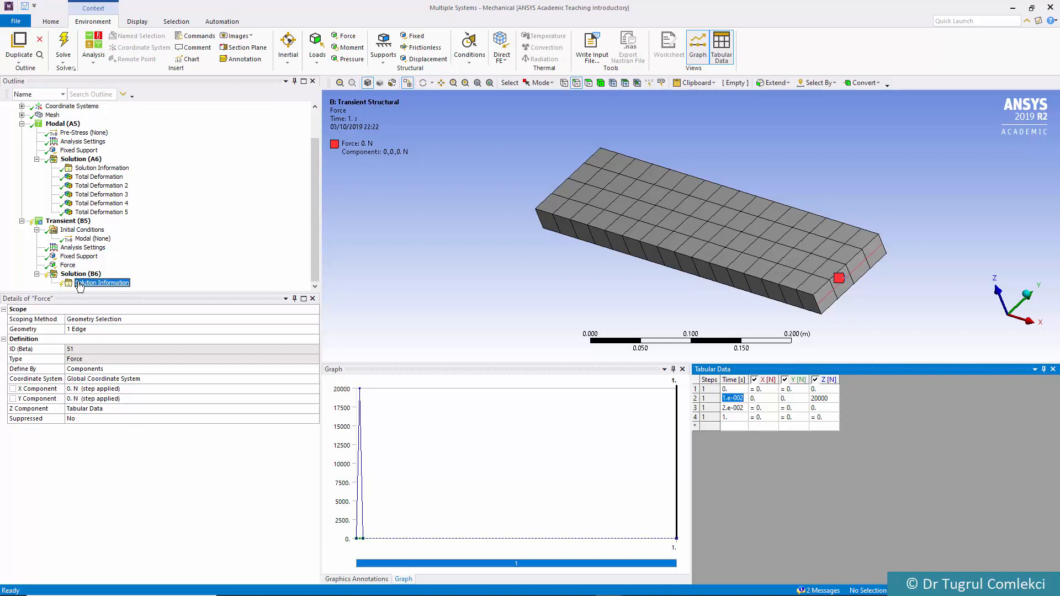
# Add a Total Deformation result to the transient Solution (B6)
pyautogui.click(83, 283)
pyautogui.click(80, 275)
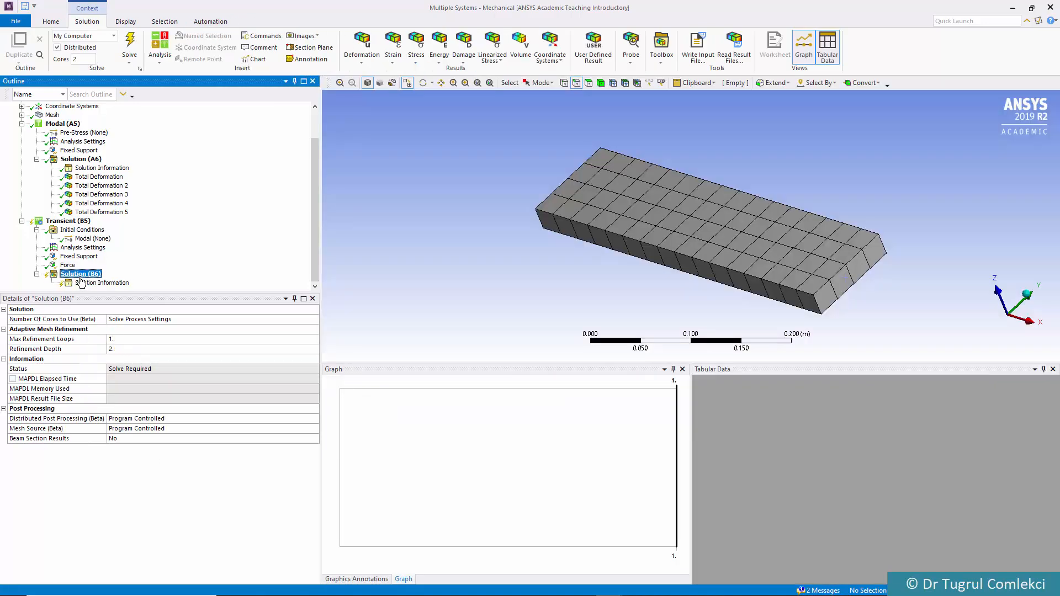
pyautogui.click(365, 58)
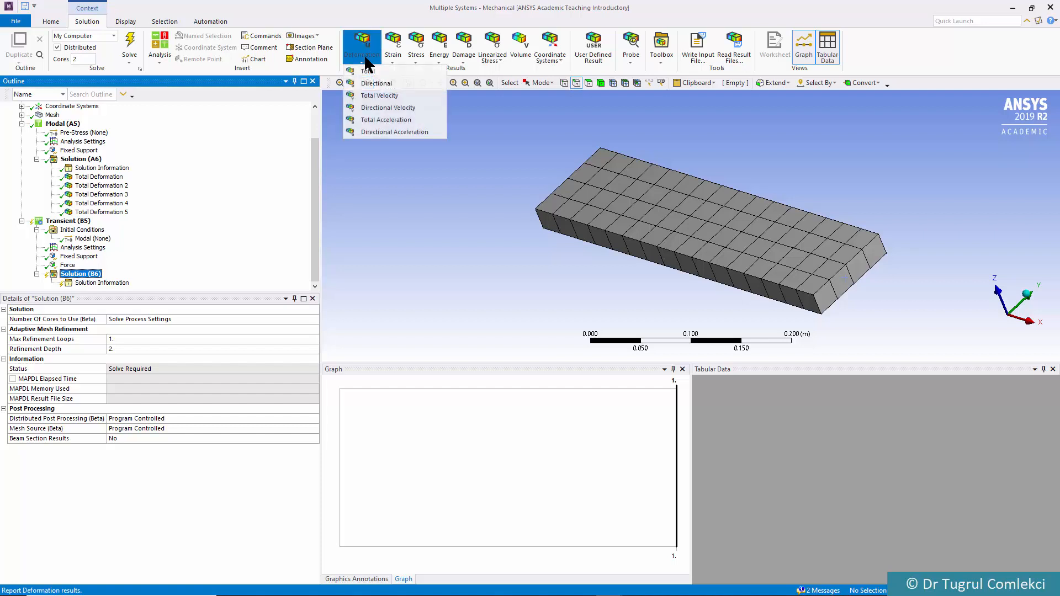
pyautogui.click(368, 72)
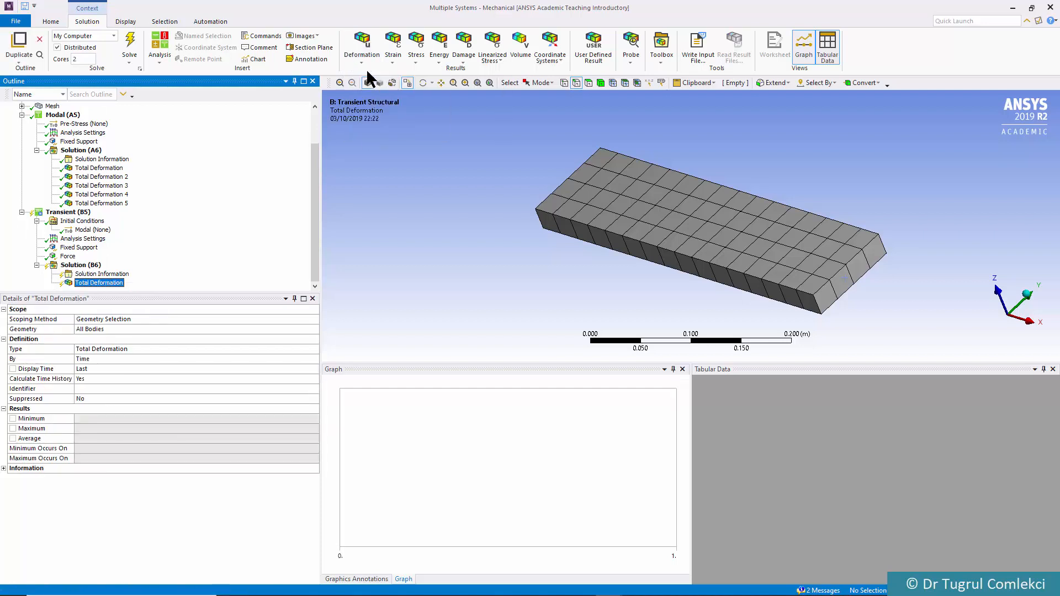
# Add Equivalent (von-Mises) Stress, Stress Intensity and X-axis Normal Stress results to the transient solution, and solve it
pyautogui.click(411, 60)
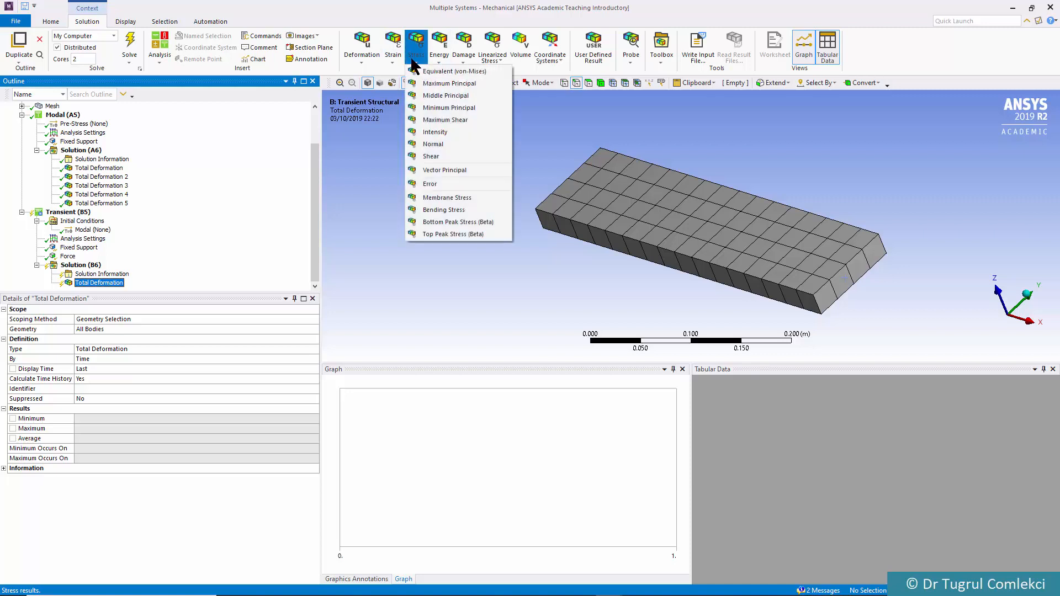
pyautogui.click(414, 69)
pyautogui.click(414, 61)
pyautogui.click(445, 143)
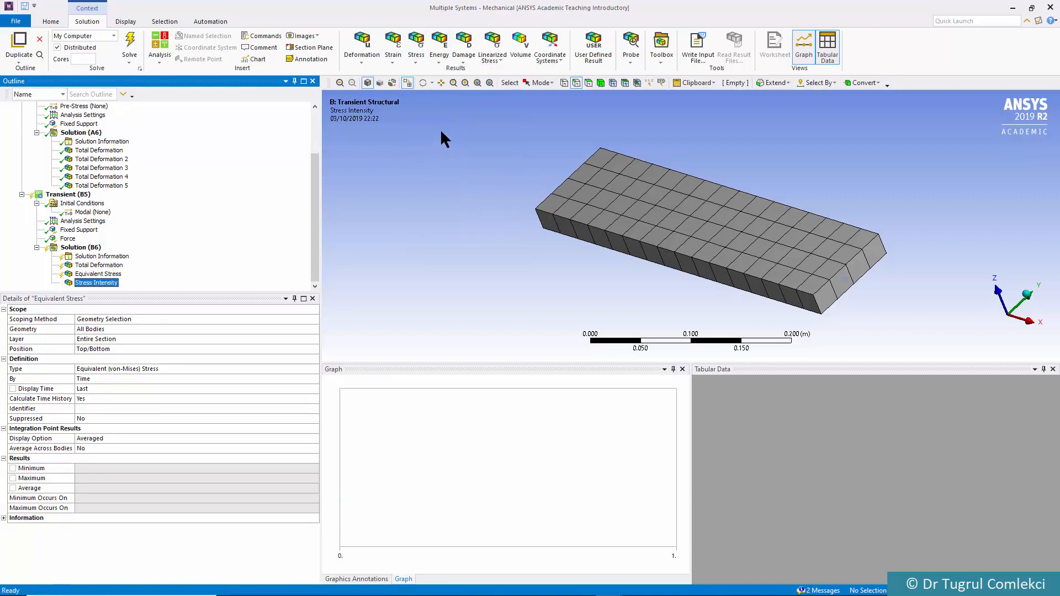
pyautogui.click(419, 56)
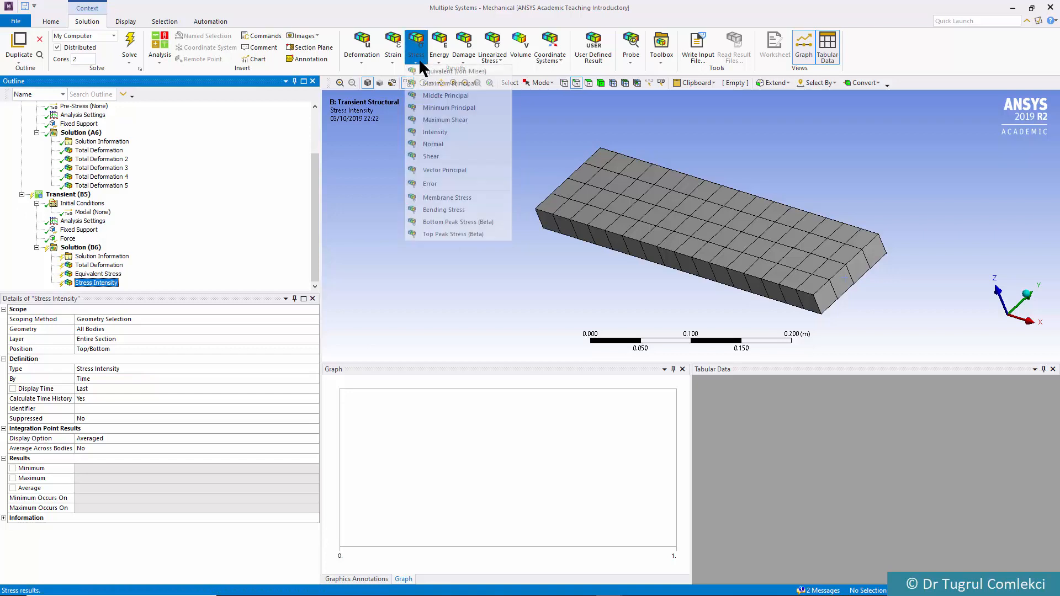
pyautogui.click(435, 144)
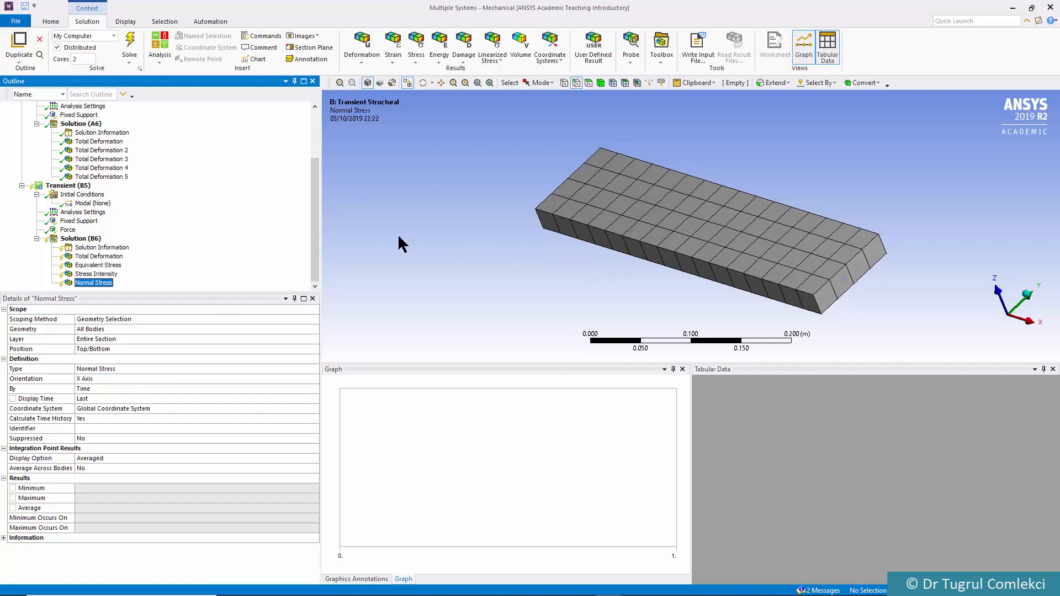
pyautogui.click(131, 47)
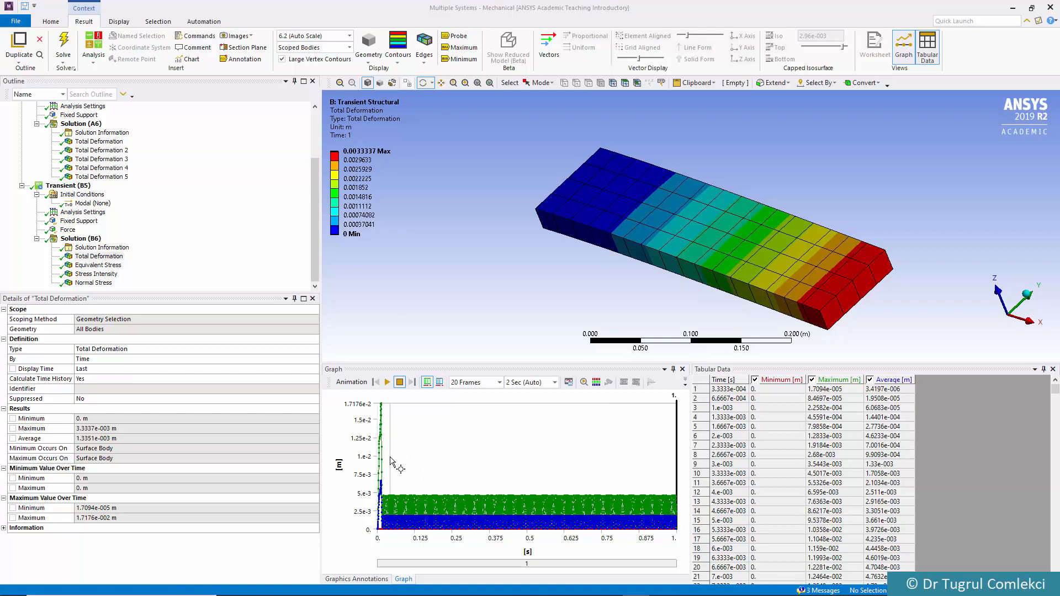
# Animate the transient total deformation over the initial load-pulse period with 100 frames over 10 seconds, and stop the playback
pyautogui.moveTo(390, 460); pyautogui.dragTo(369, 462)
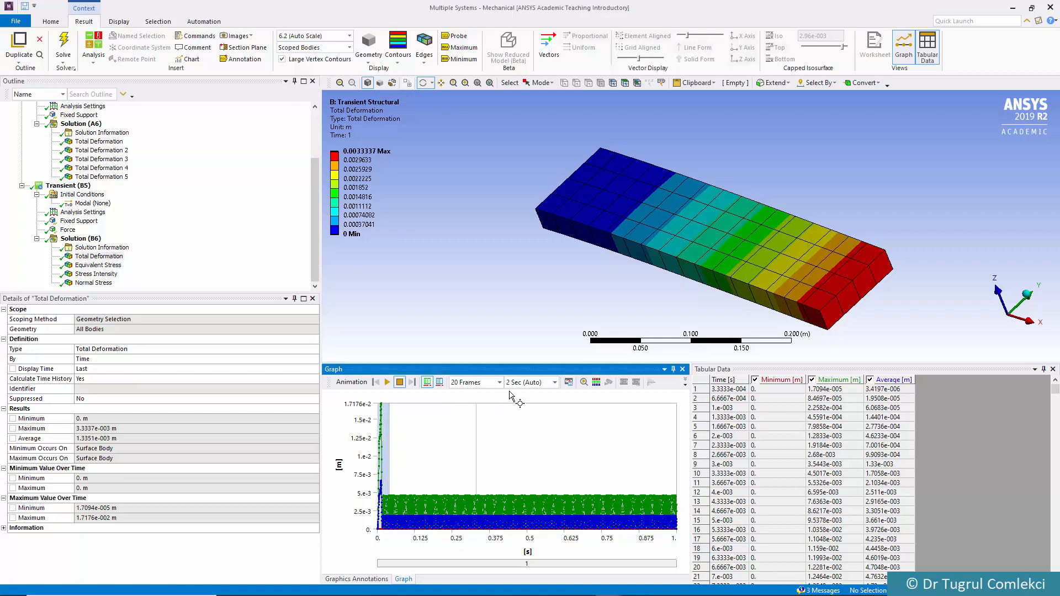
pyautogui.click(554, 382)
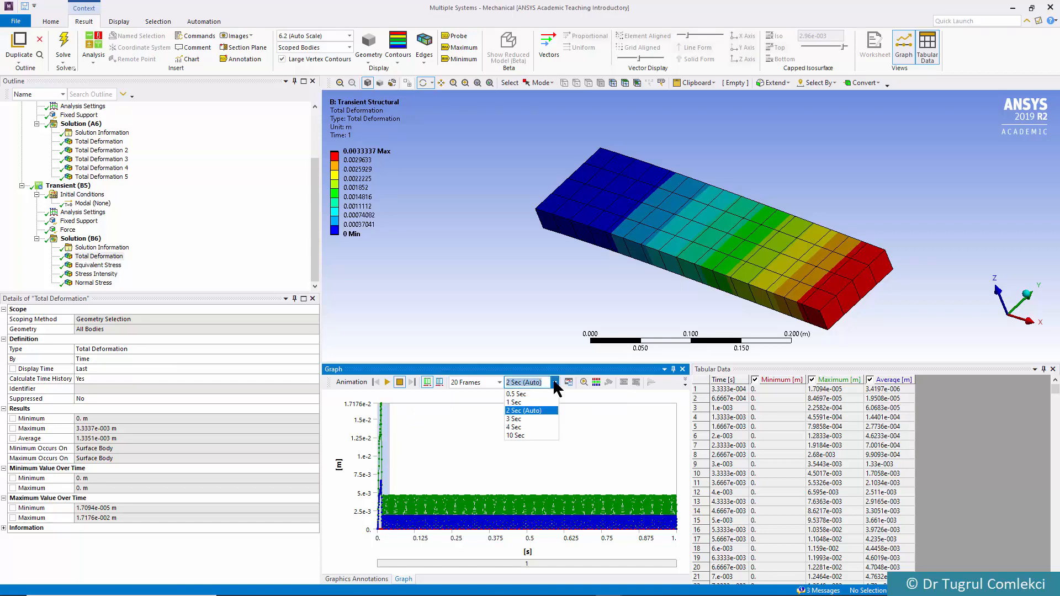
pyautogui.click(514, 435)
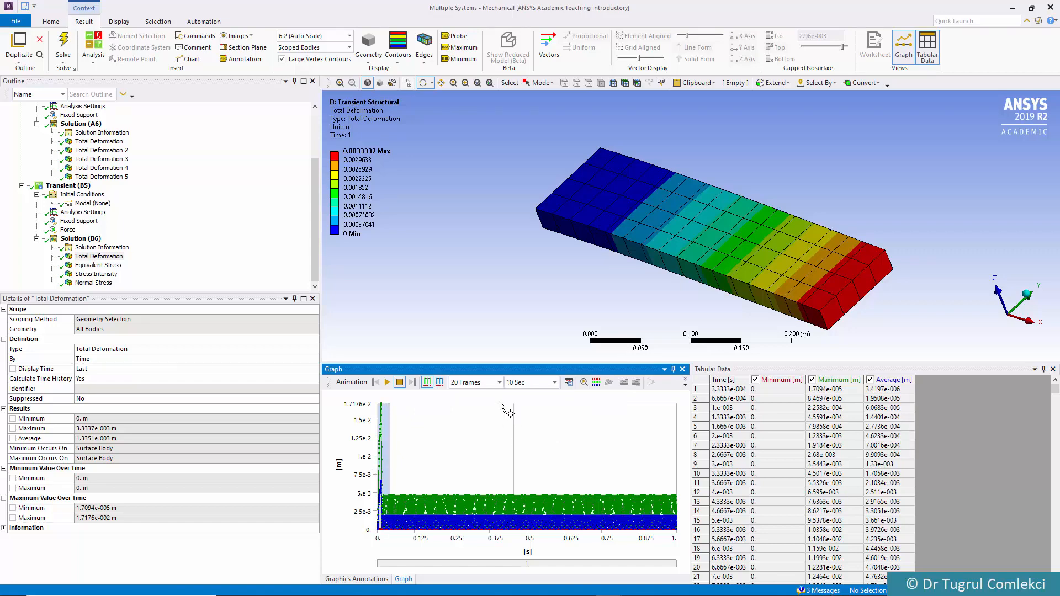
pyautogui.click(498, 382)
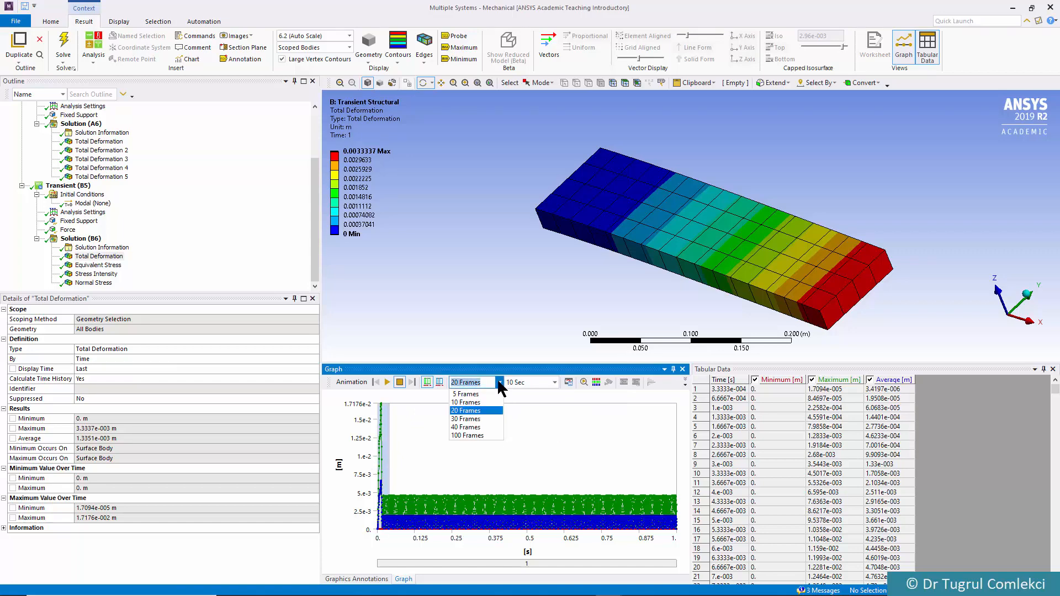
pyautogui.click(472, 436)
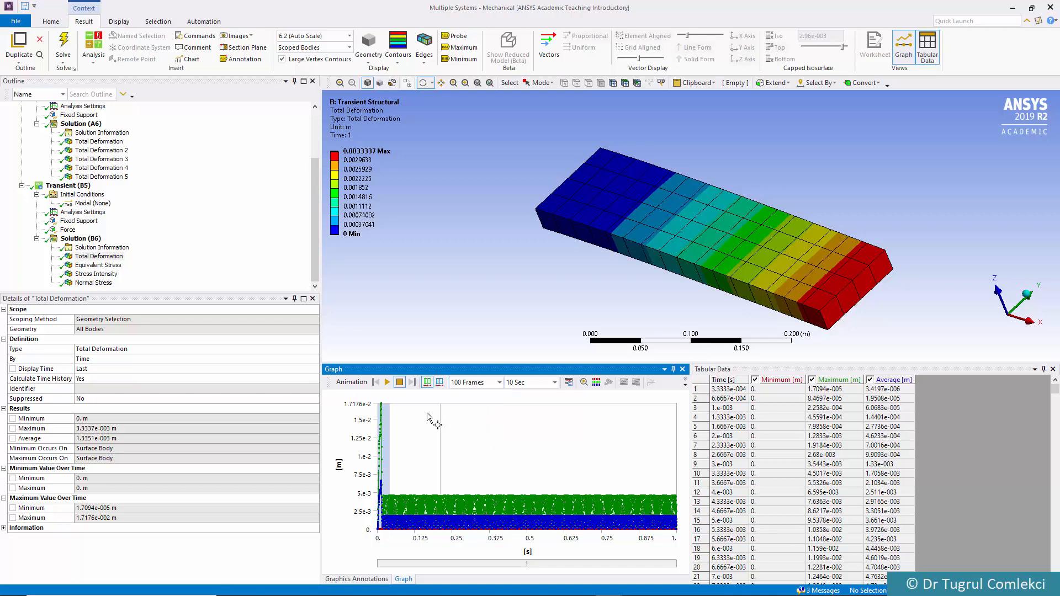
pyautogui.click(388, 383)
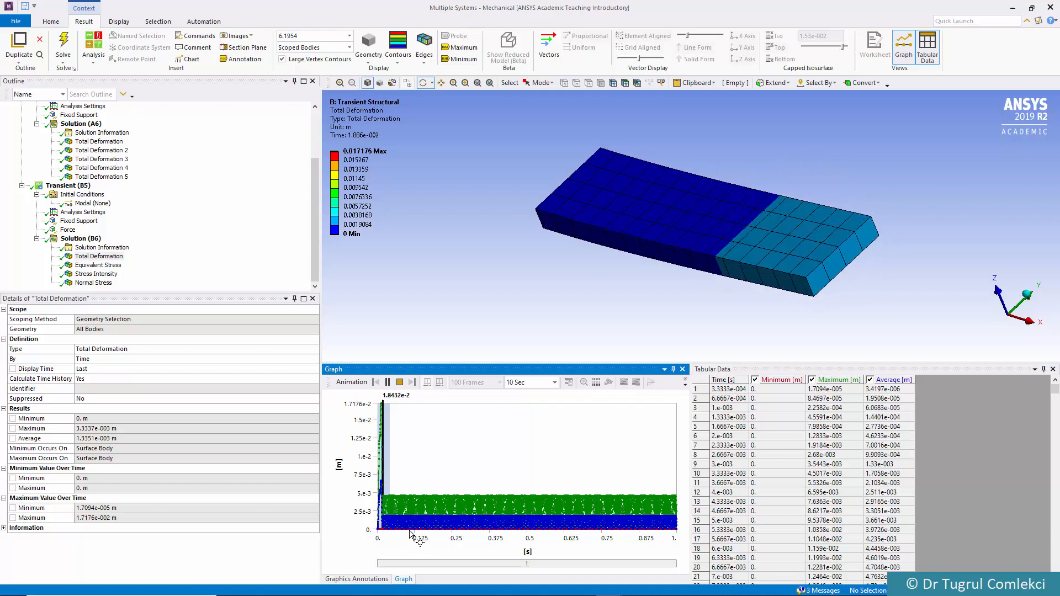
pyautogui.click(400, 382)
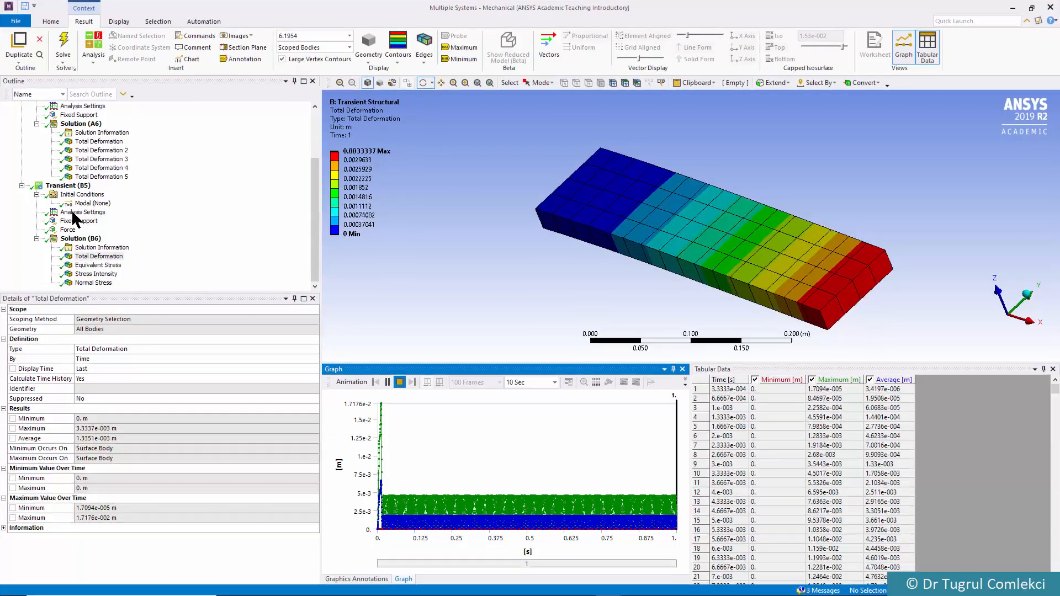
# In the transient analysis settings, set the step end time to 0.05 s
pyautogui.click(73, 212)
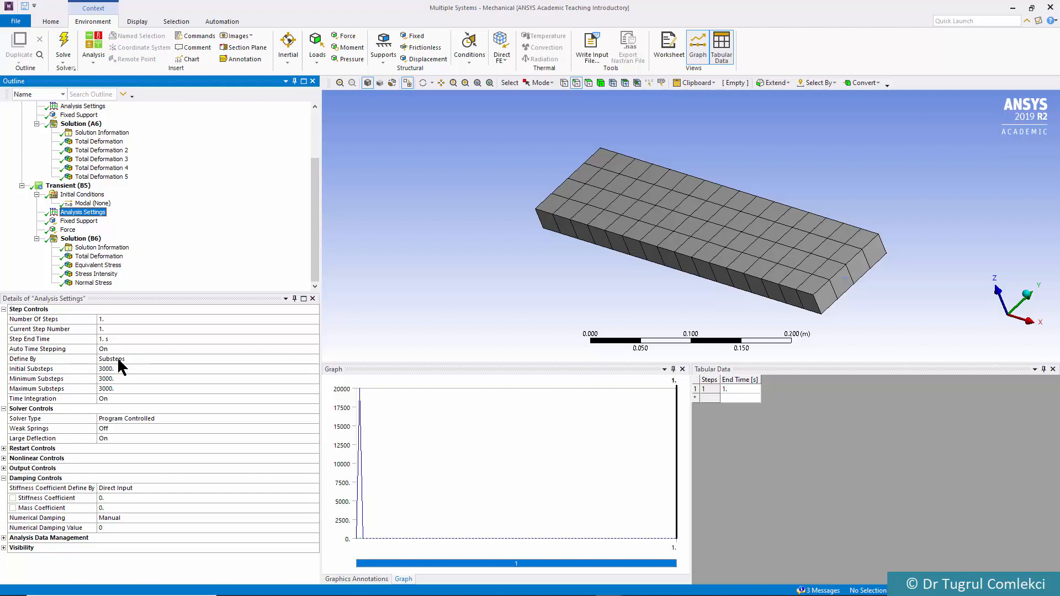
pyautogui.click(106, 339)
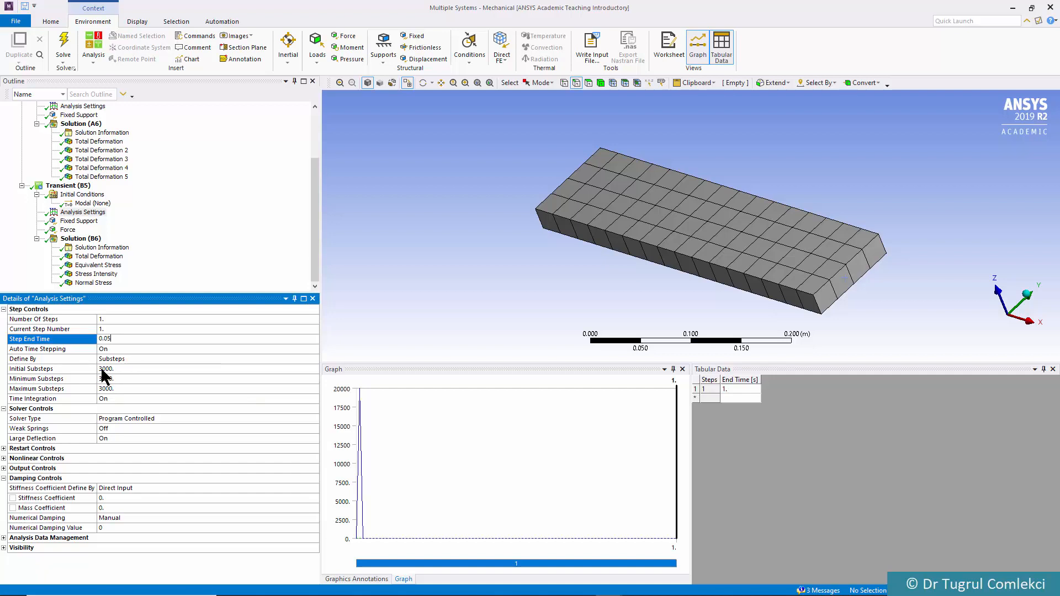
pyautogui.press('Return')
# Define the transient analysis time stepping by Time and set the initial time step to 0.0004 s
pyautogui.click(132, 358)
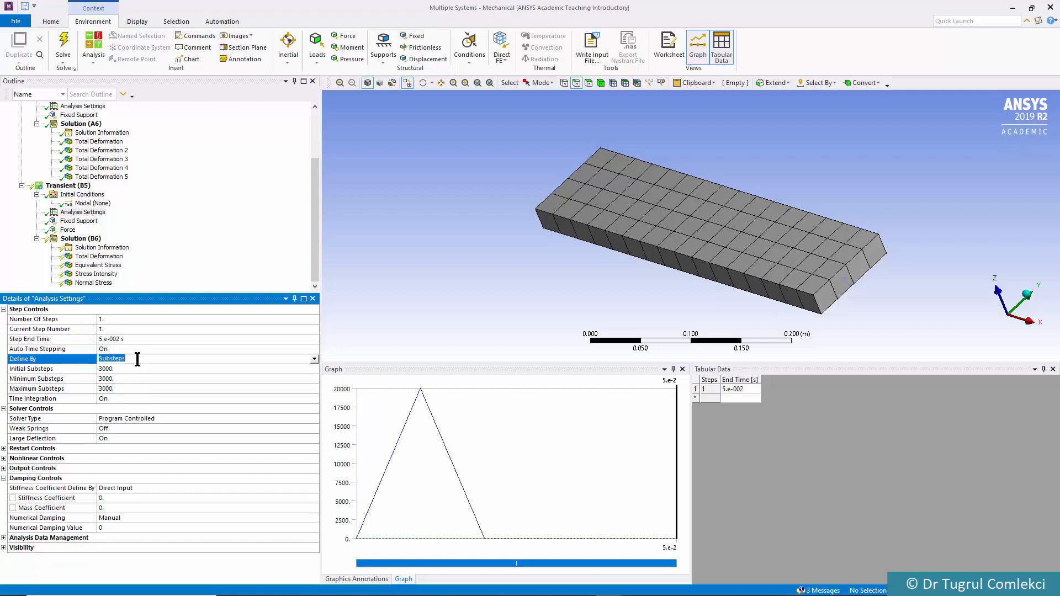
pyautogui.click(313, 359)
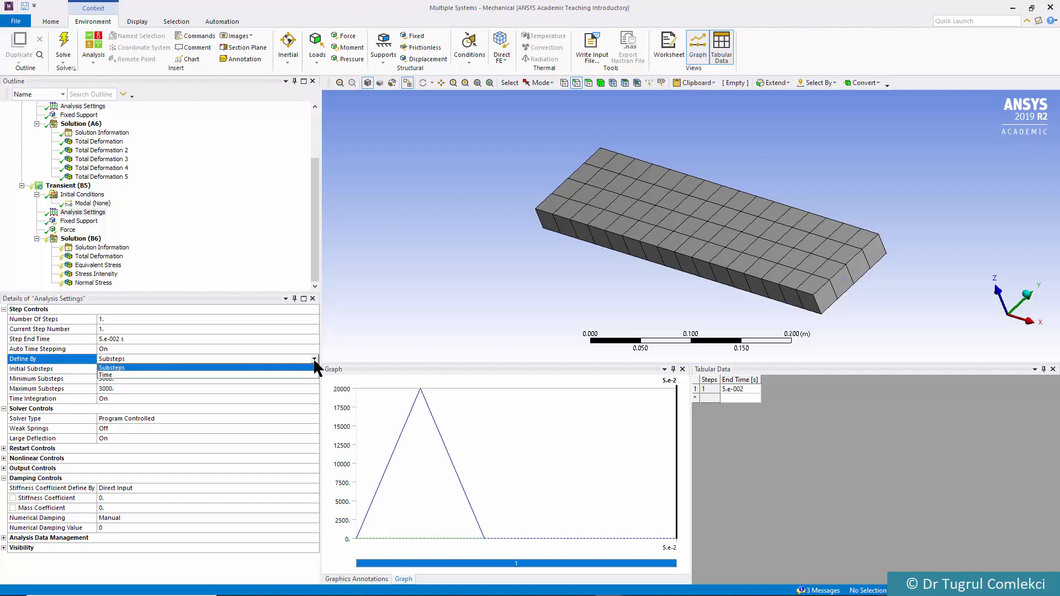
pyautogui.click(134, 374)
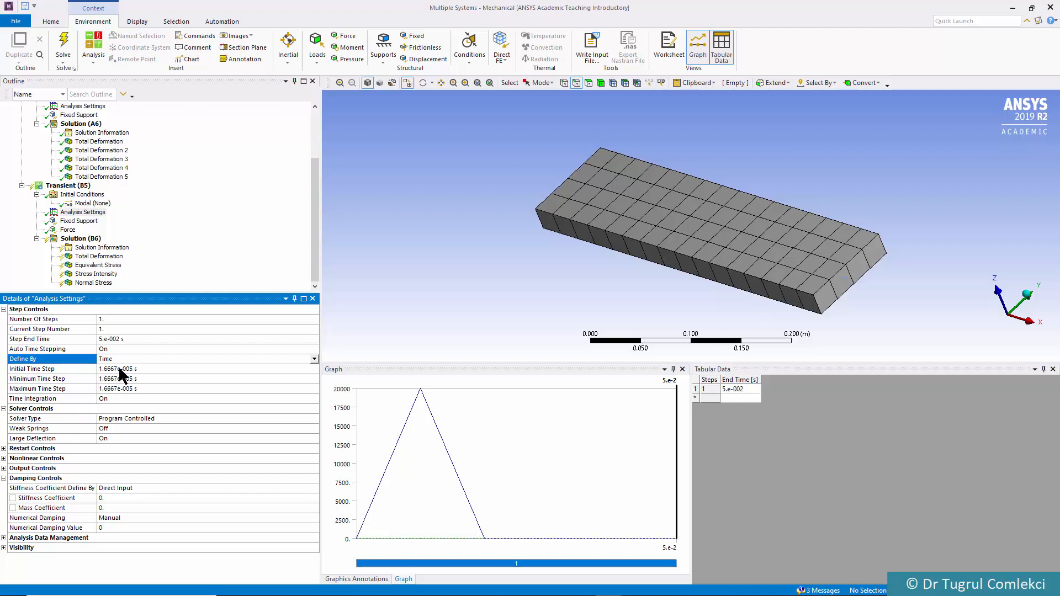
pyautogui.click(121, 369)
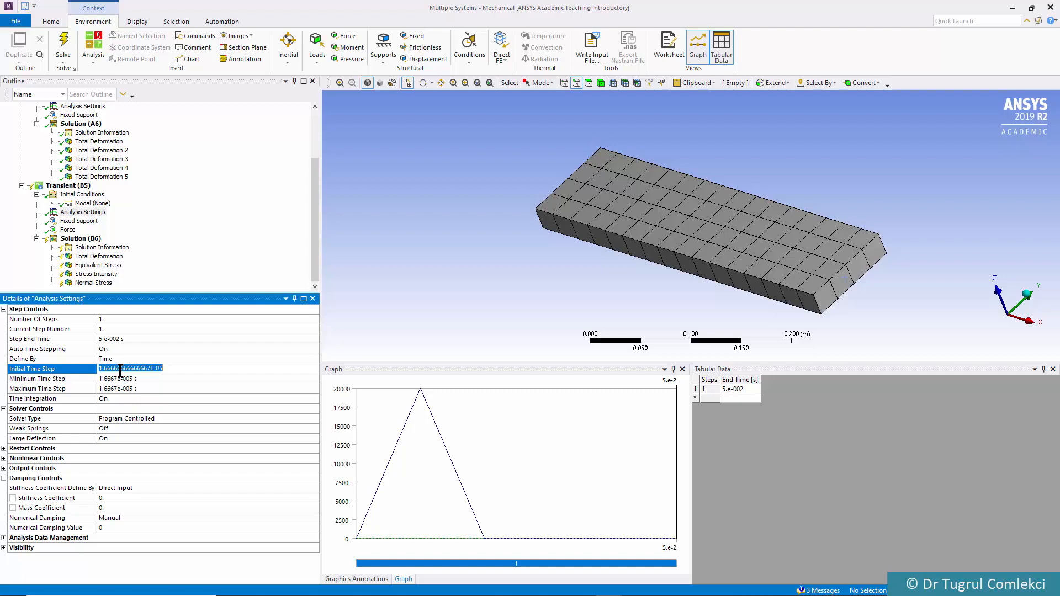
pyautogui.write('0.')
pyautogui.write('0')
pyautogui.press('Return')
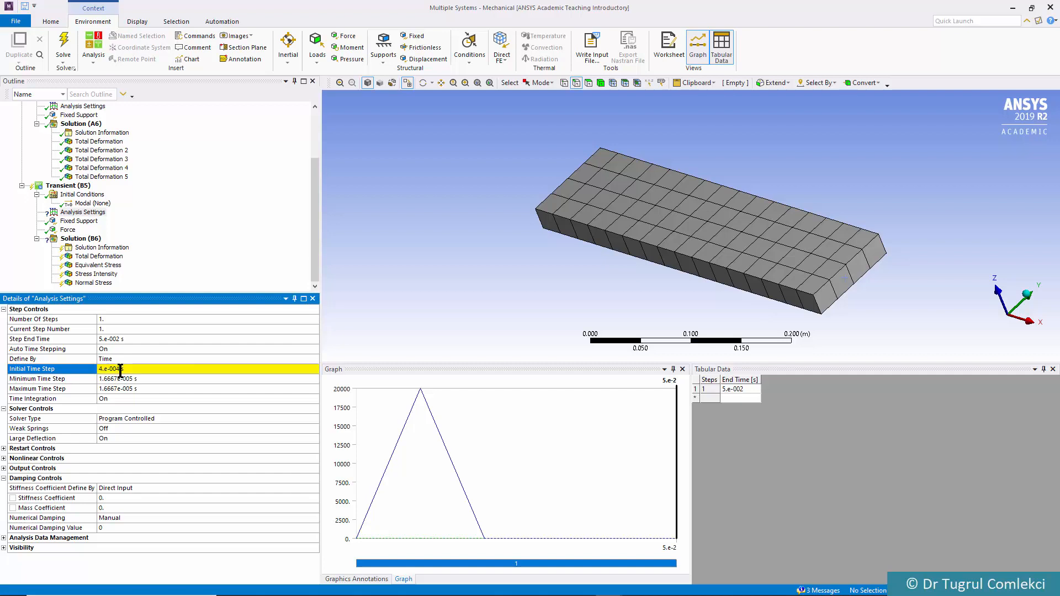
# Copy the initial time step into the minimum and maximum time steps, making both 0.0004 s
pyautogui.click(120, 370)
pyautogui.hotkey('ctrl', 'c')
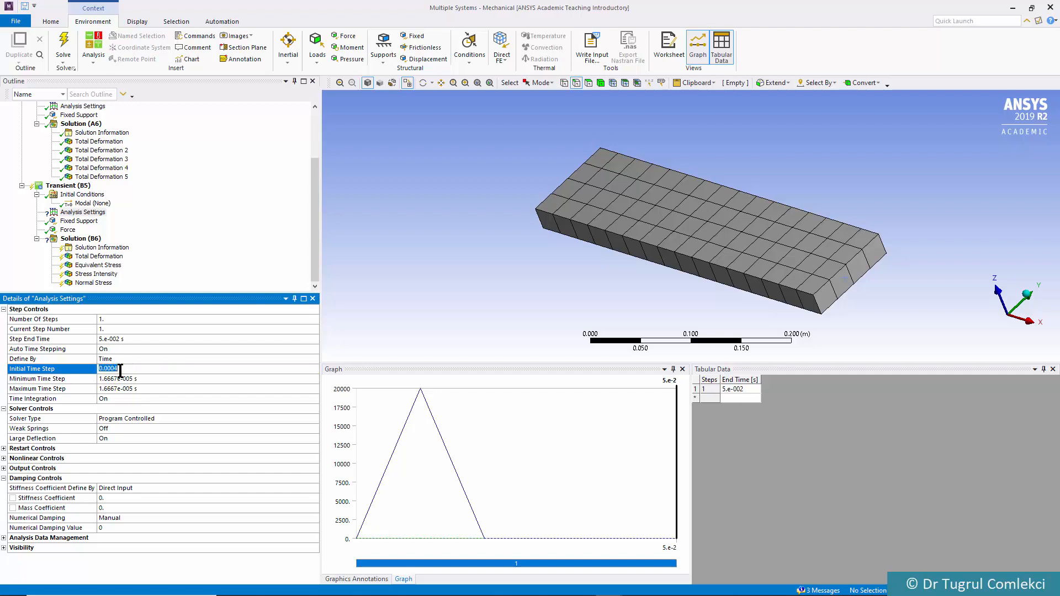
pyautogui.click(124, 378)
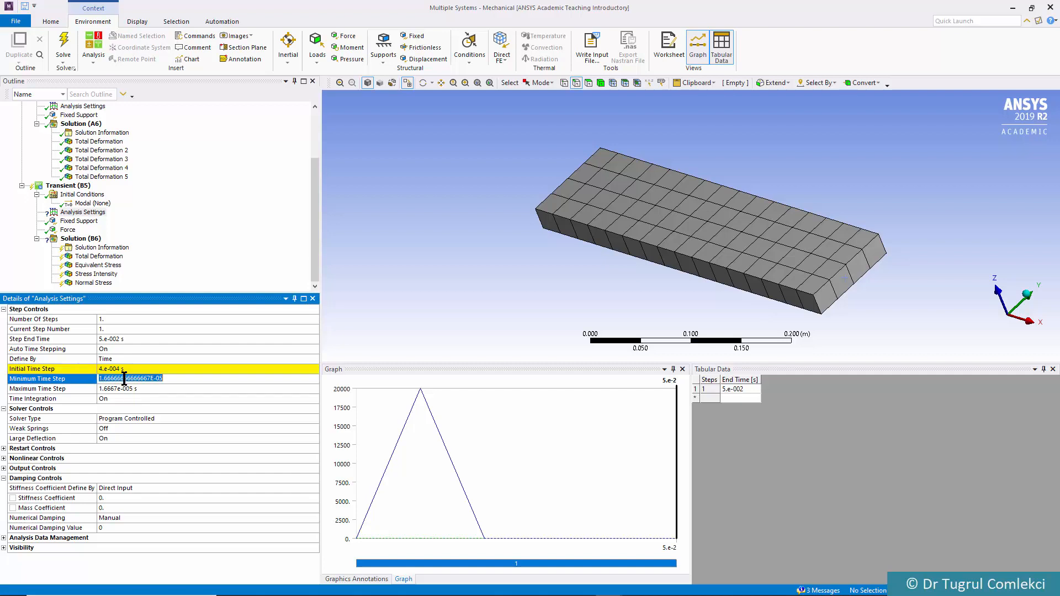
pyautogui.hotkey('ctrl', 'v')
pyautogui.click(126, 389)
pyautogui.hotkey('ctrl', 'v')
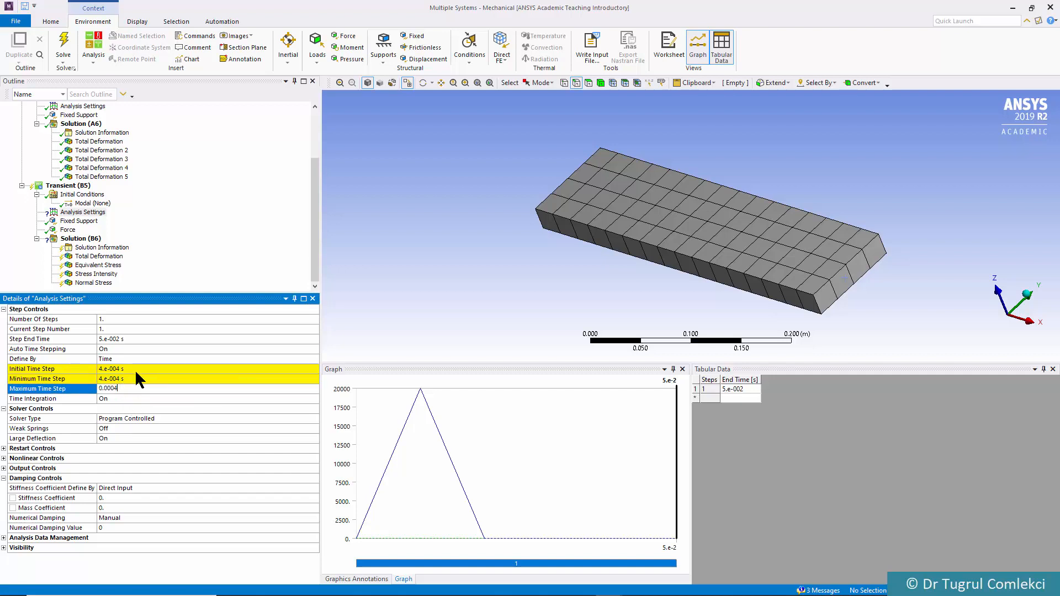
pyautogui.click(135, 368)
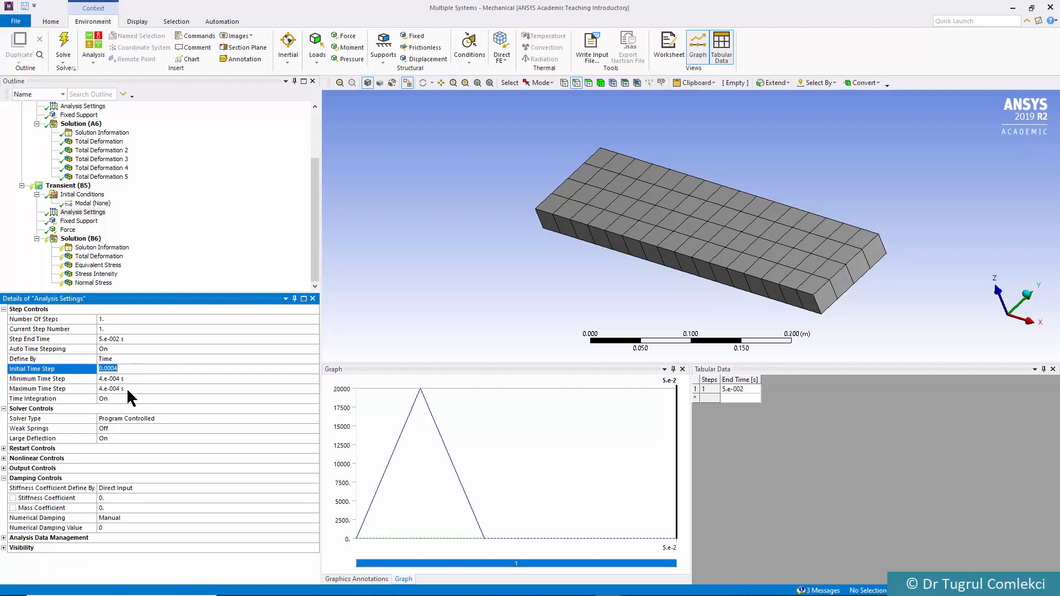
pyautogui.click(127, 387)
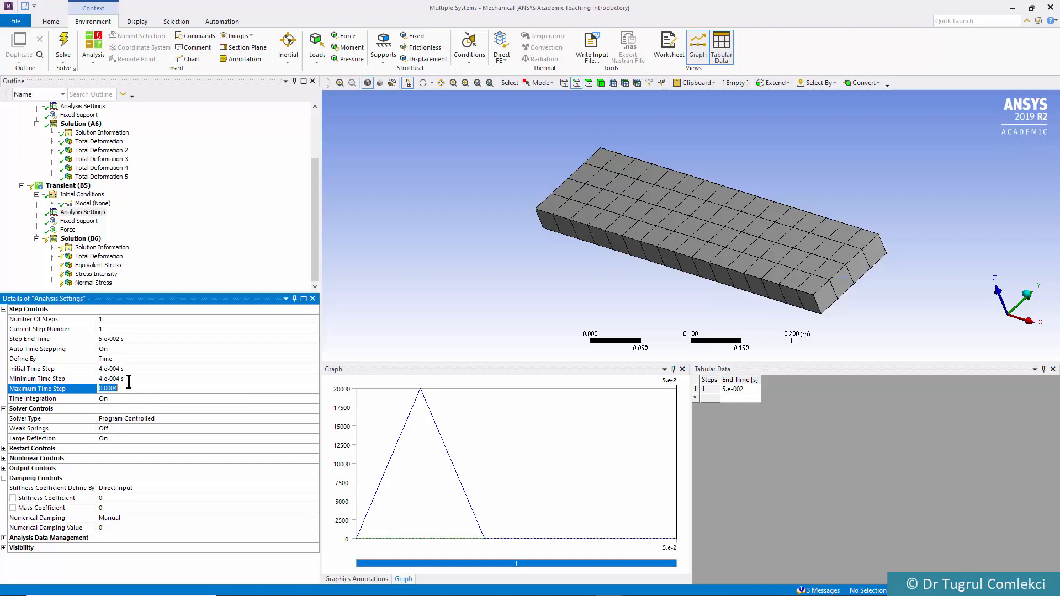
# Solve the transient Solution (B6) on My Computer with the revised time settings
pyautogui.click(80, 239)
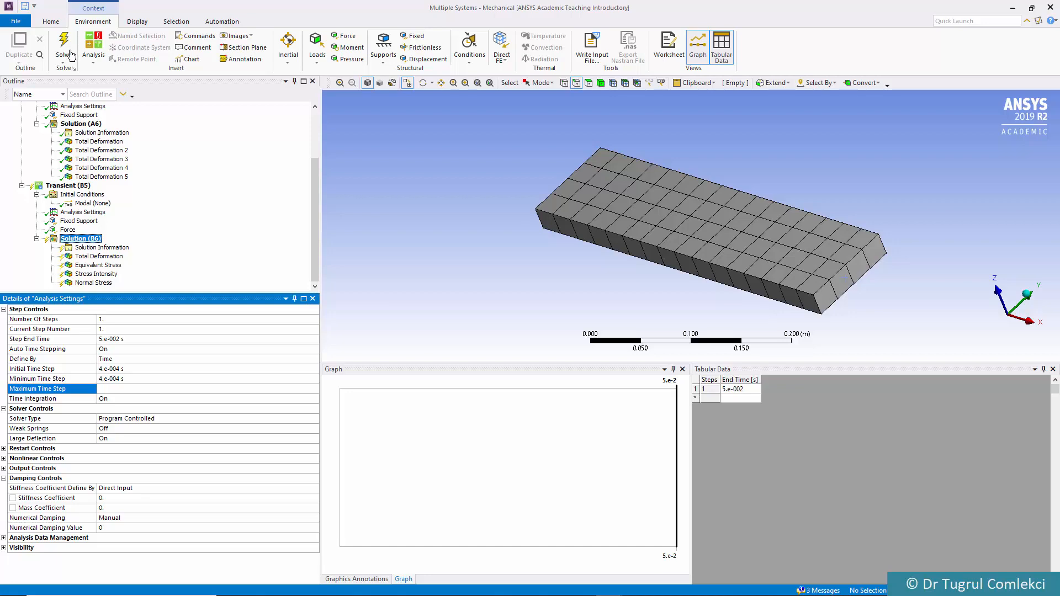
pyautogui.click(61, 36)
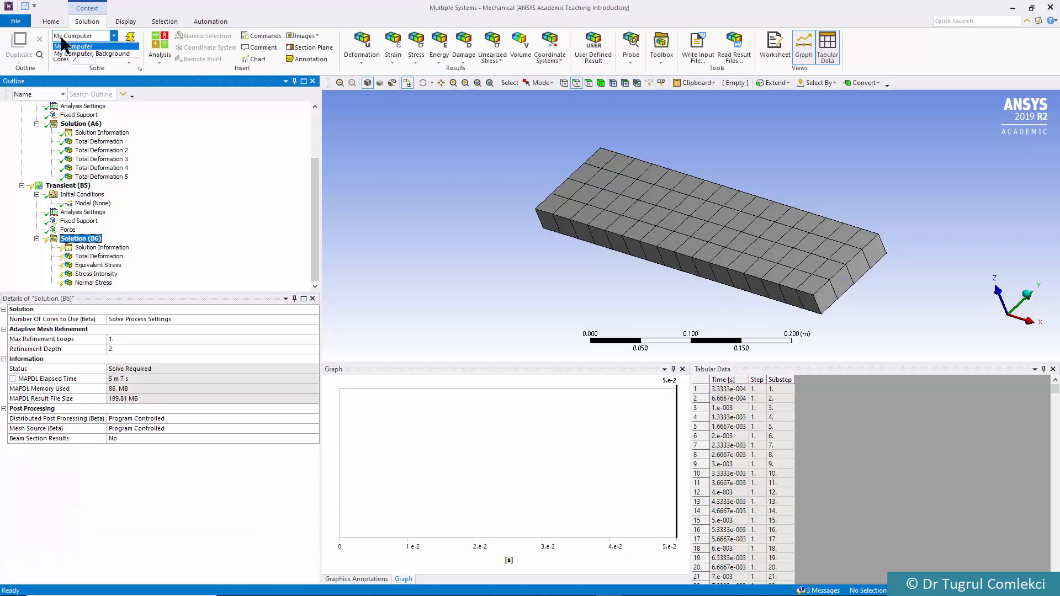
pyautogui.click(125, 10)
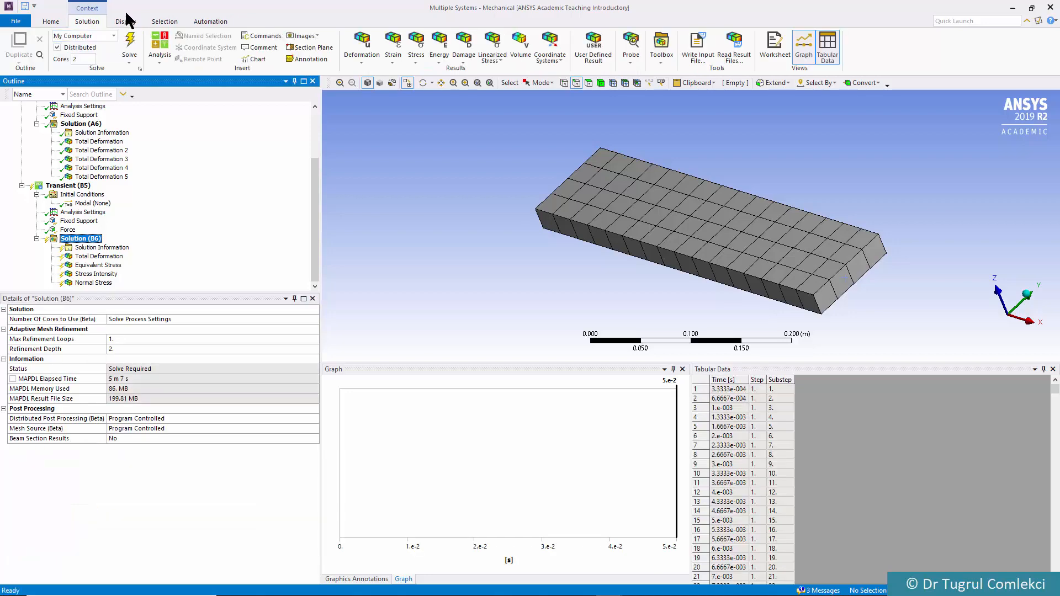
pyautogui.click(127, 43)
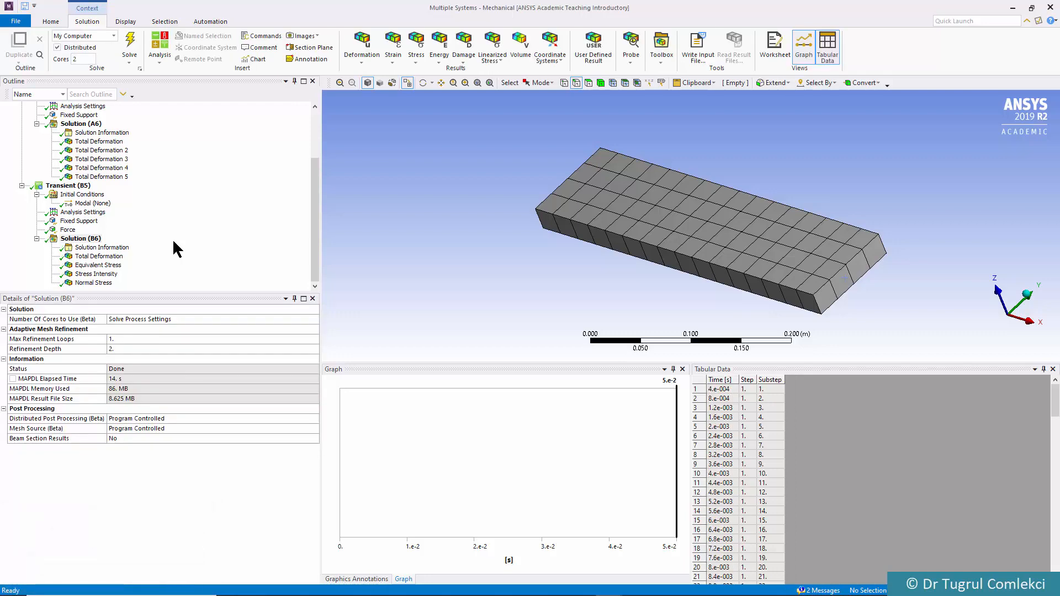
# Show the transient Total Deformation result and plot only its Maximum curve, hiding the Minimum and Average curves
pyautogui.click(100, 257)
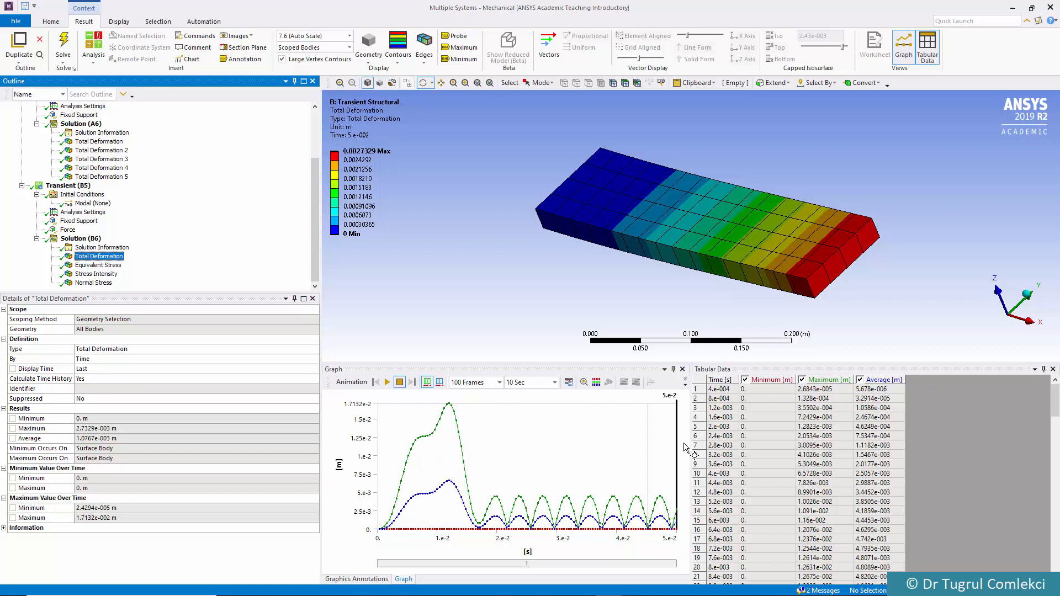
pyautogui.click(743, 379)
pyautogui.click(860, 380)
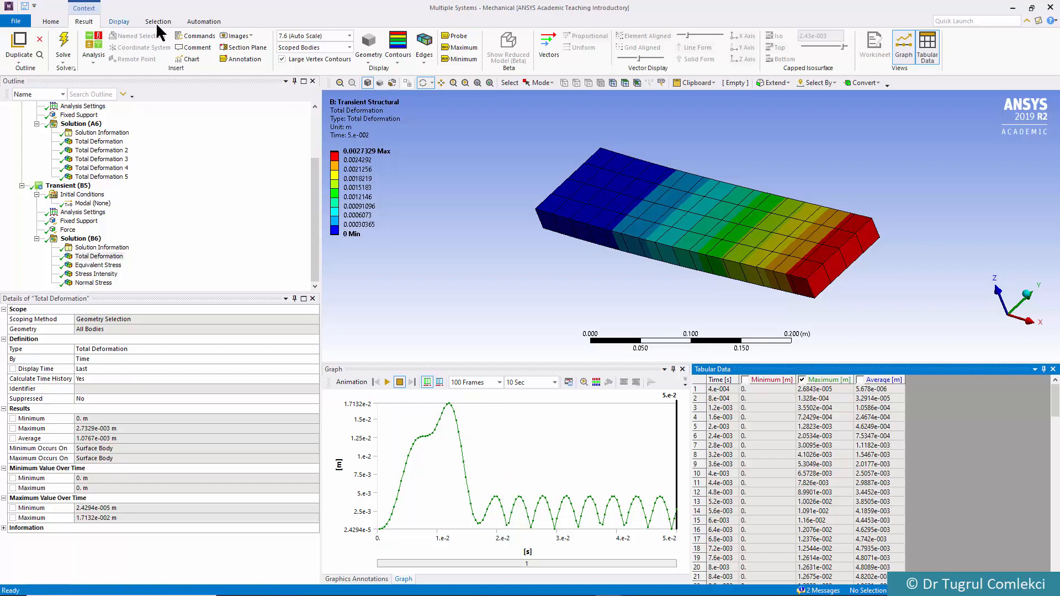
# Change the unit system to Metric (mm, kg, N, s, mV, mA)
pyautogui.click(51, 22)
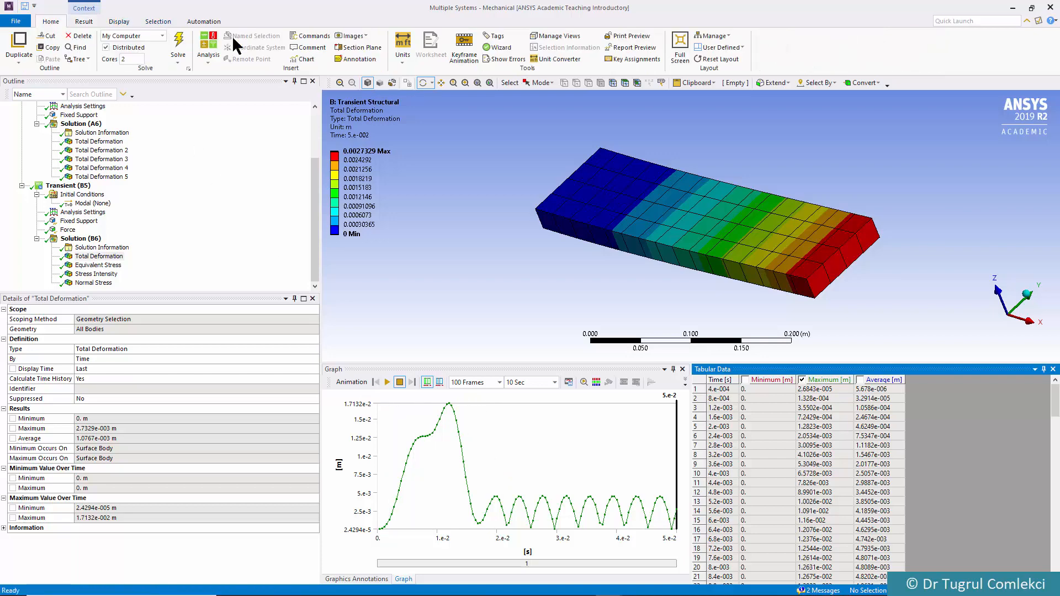
pyautogui.click(403, 56)
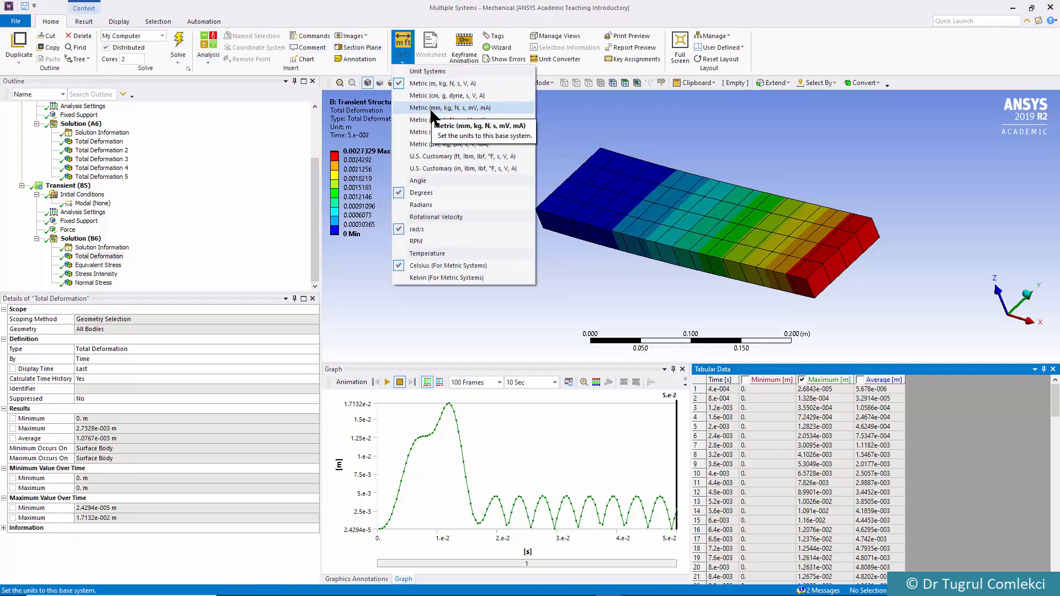
pyautogui.click(431, 109)
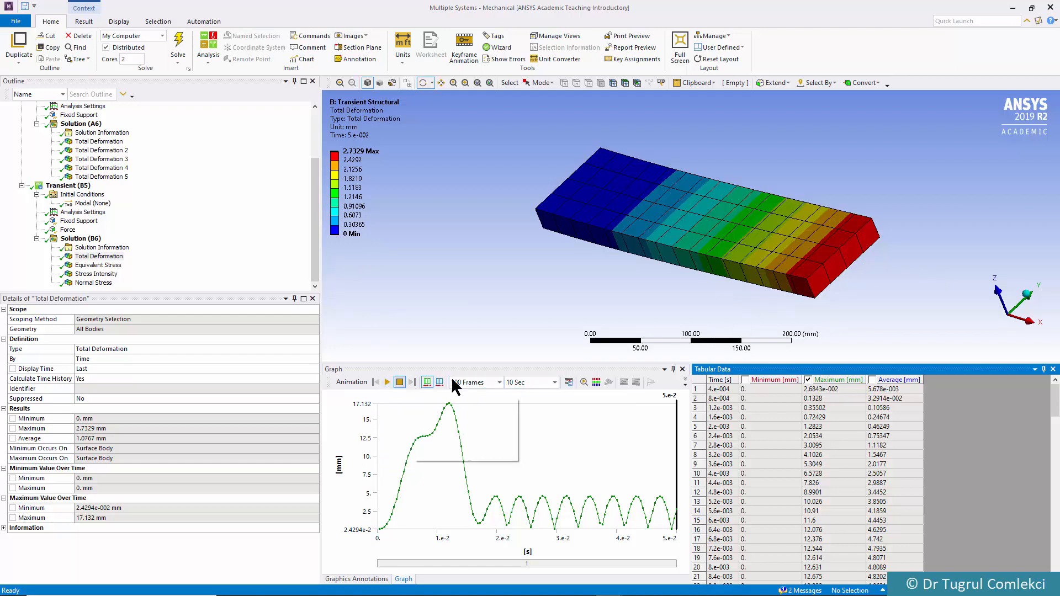
# Animate the transient total deformation with 100 frames over 3 seconds
pyautogui.click(555, 381)
pyautogui.click(555, 380)
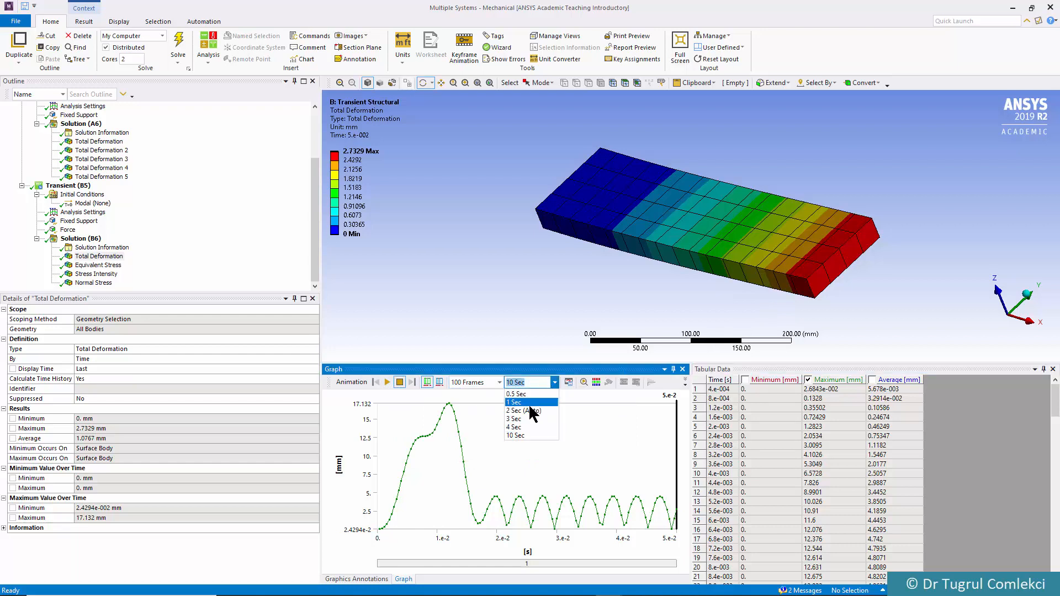
pyautogui.click(519, 419)
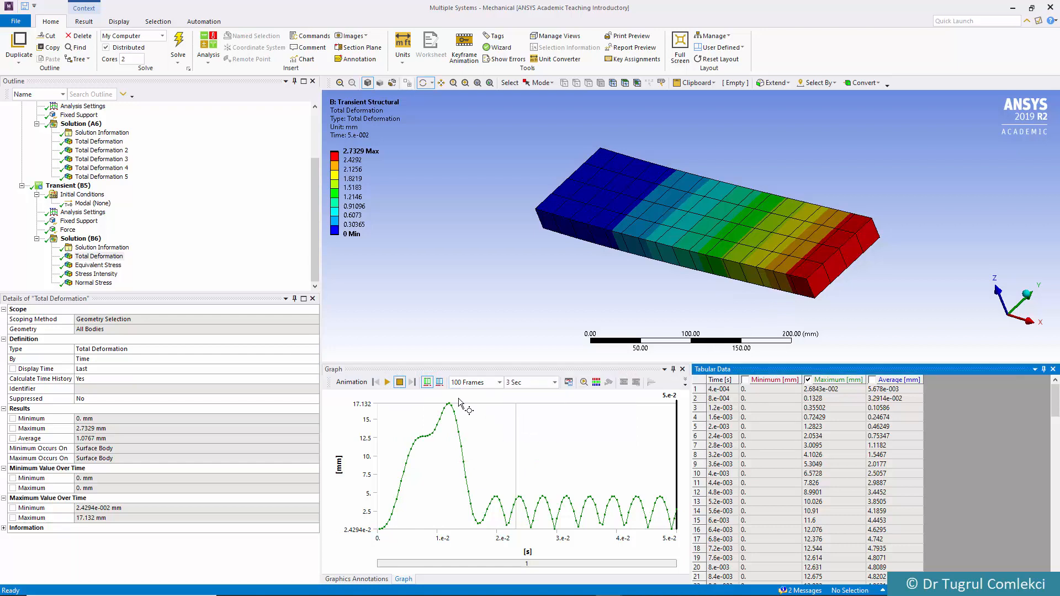
pyautogui.click(388, 382)
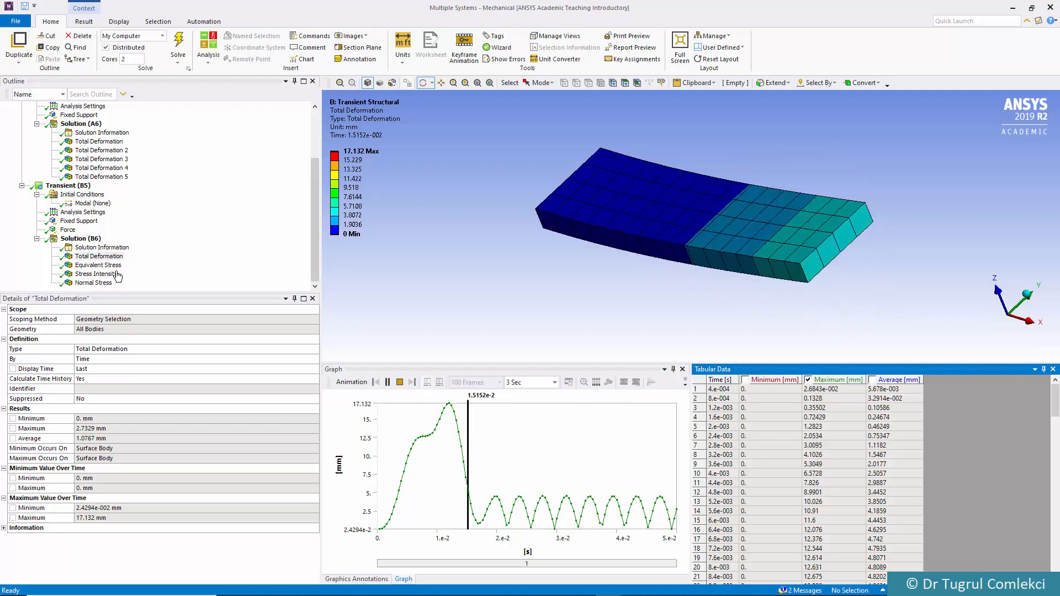
# Animate the transient Equivalent Stress and the X-axis Normal Stress, and inspect the normal stress on the plate's underside
pyautogui.click(103, 265)
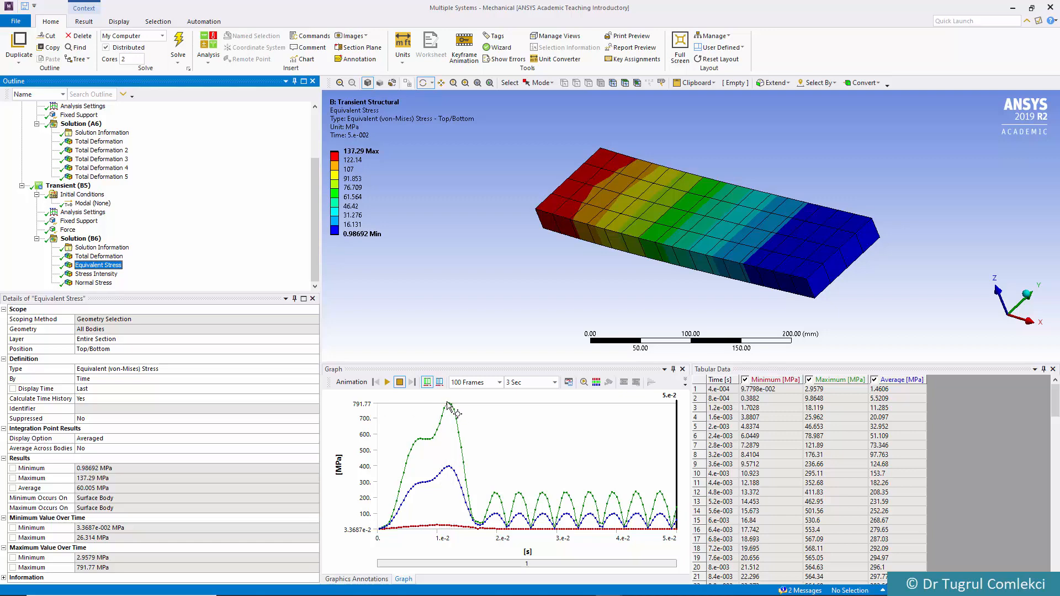
pyautogui.click(388, 383)
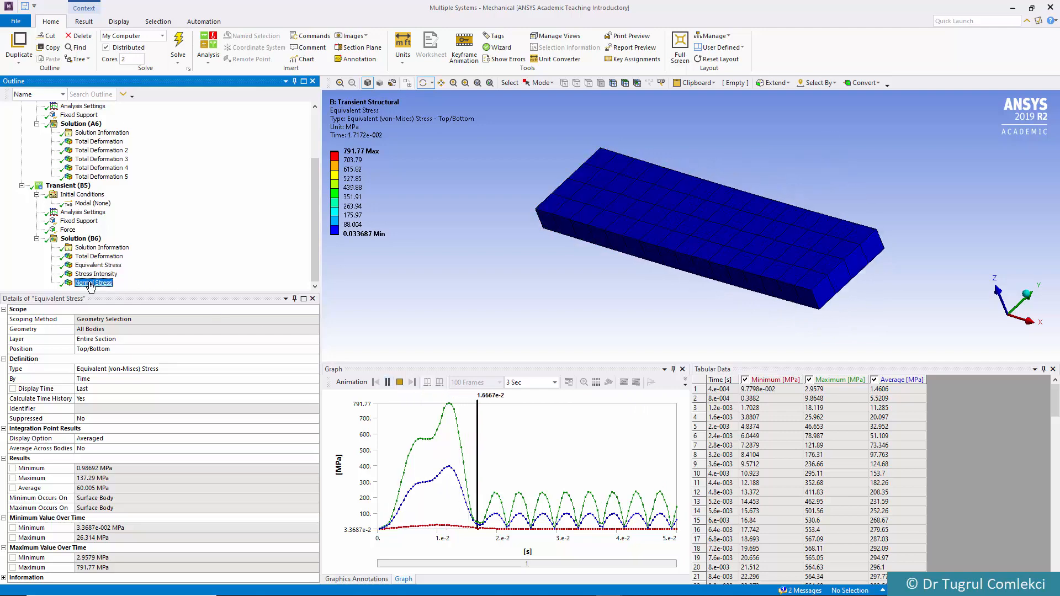
pyautogui.click(109, 282)
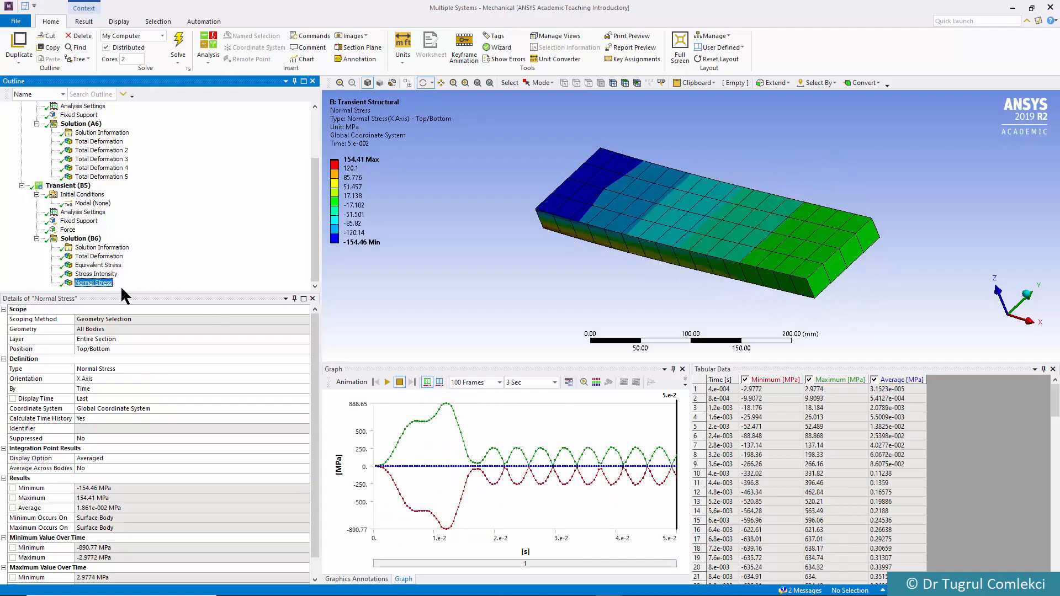
pyautogui.click(386, 382)
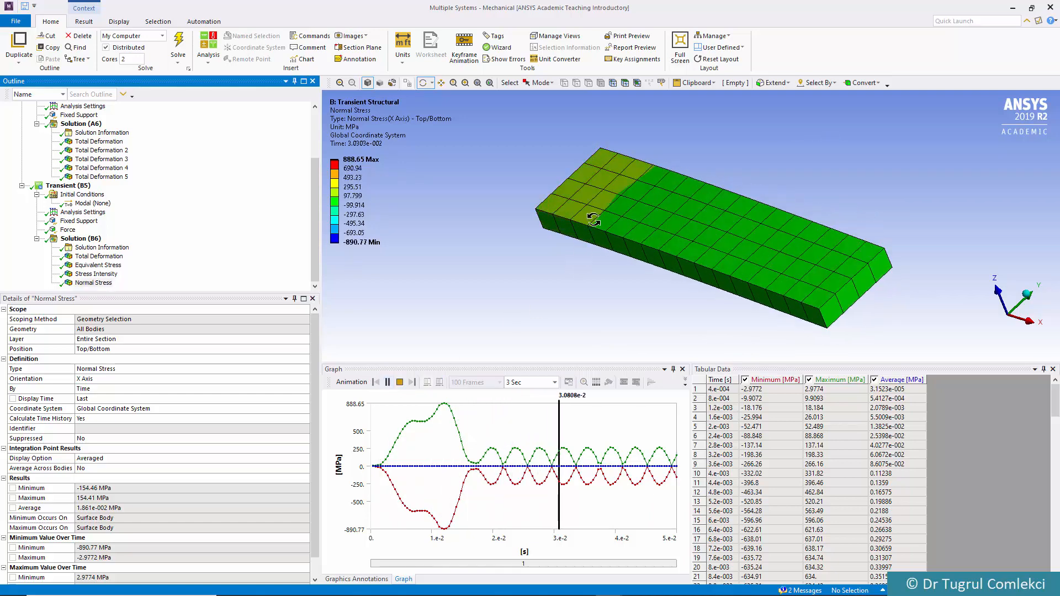
pyautogui.moveTo(593, 225); pyautogui.dragTo(587, 170)
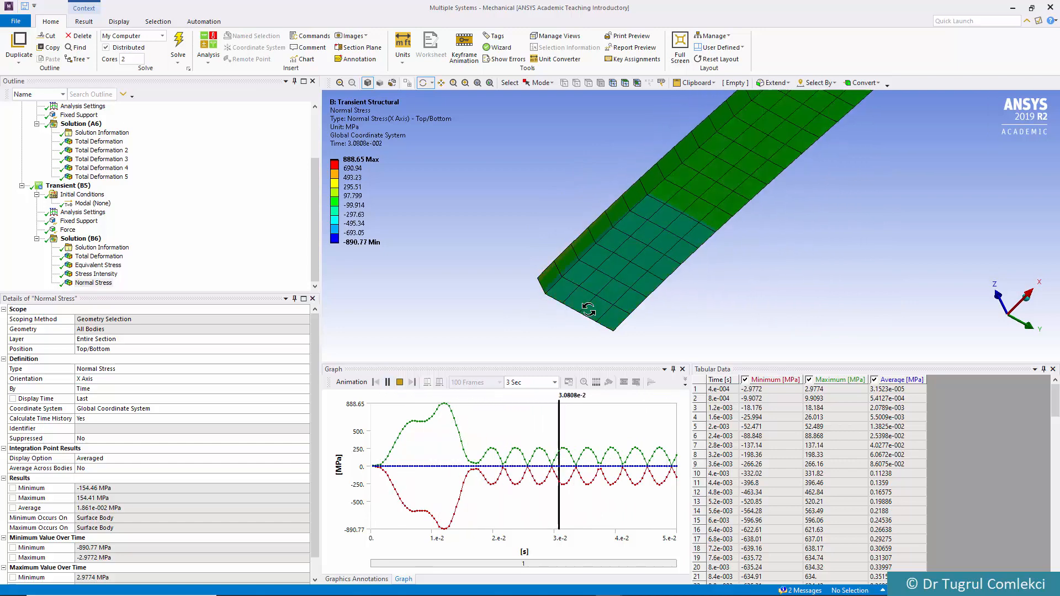
pyautogui.moveTo(703, 260); pyautogui.dragTo(722, 213)
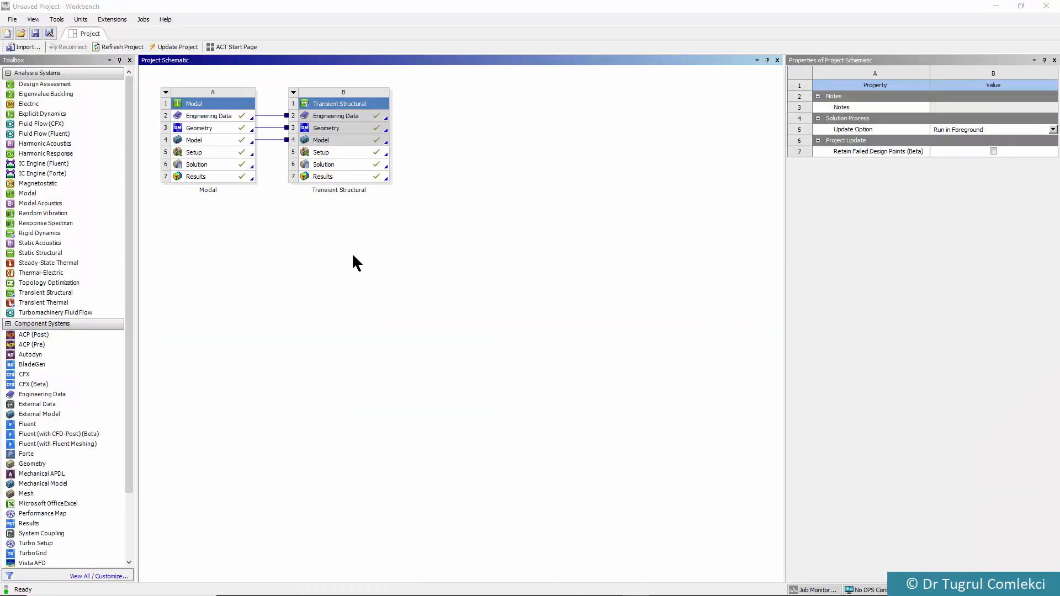
# In Workbench, add a Static Structural system sharing the Transient Structural system's Engineering Data, Geometry and Model, and open its model in Mechanical
pyautogui.moveTo(35, 255); pyautogui.dragTo(292, 230)
pyautogui.moveTo(383, 153); pyautogui.dragTo(382, 139)
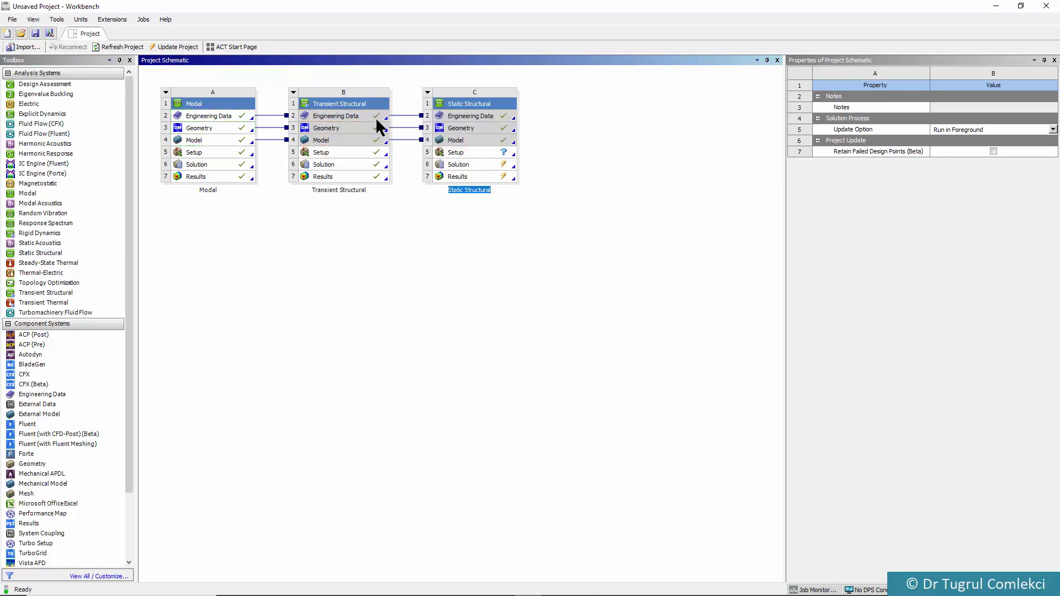
pyautogui.doubleClick(474, 139)
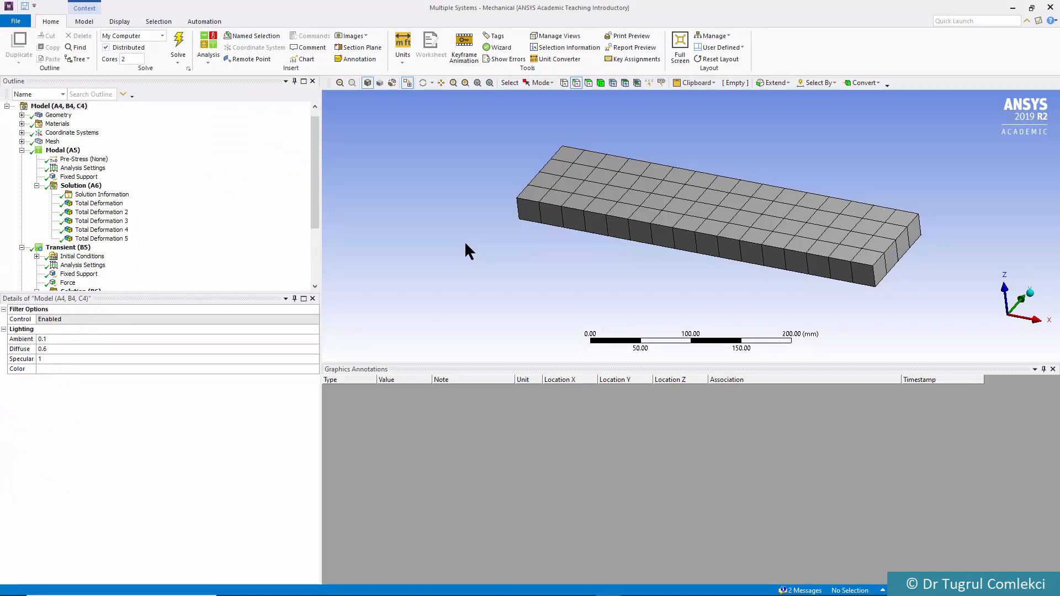
pyautogui.moveTo(309, 170); pyautogui.dragTo(314, 229)
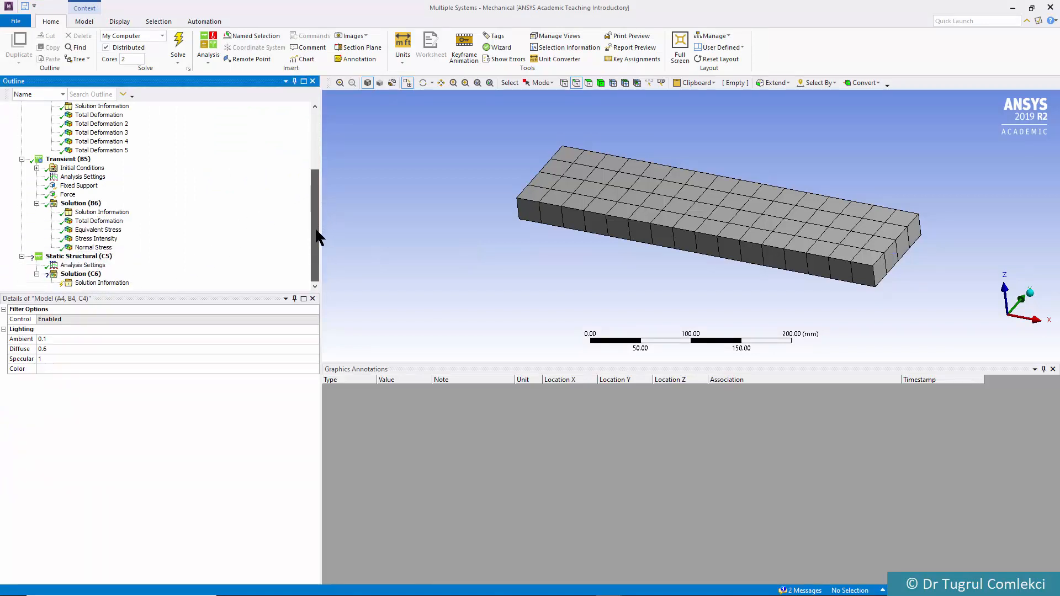
# Add a Fixed Support to the plate's short edge at the negative X end in the Static Structural analysis
pyautogui.click(69, 257)
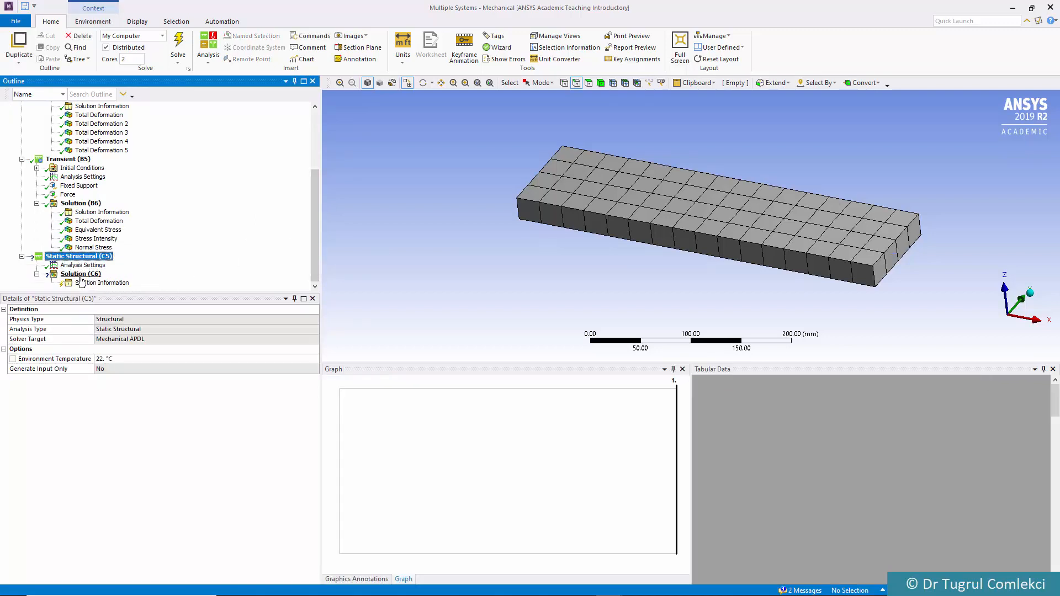
pyautogui.click(80, 276)
pyautogui.click(84, 257)
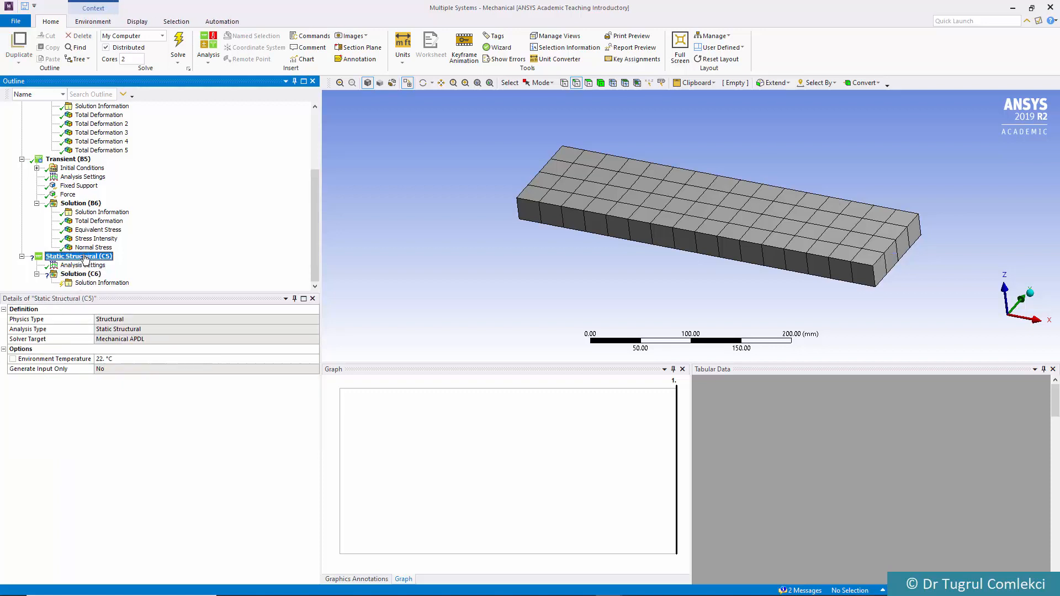
pyautogui.moveTo(648, 249); pyautogui.dragTo(611, 241, button='middle')
pyautogui.click(538, 220)
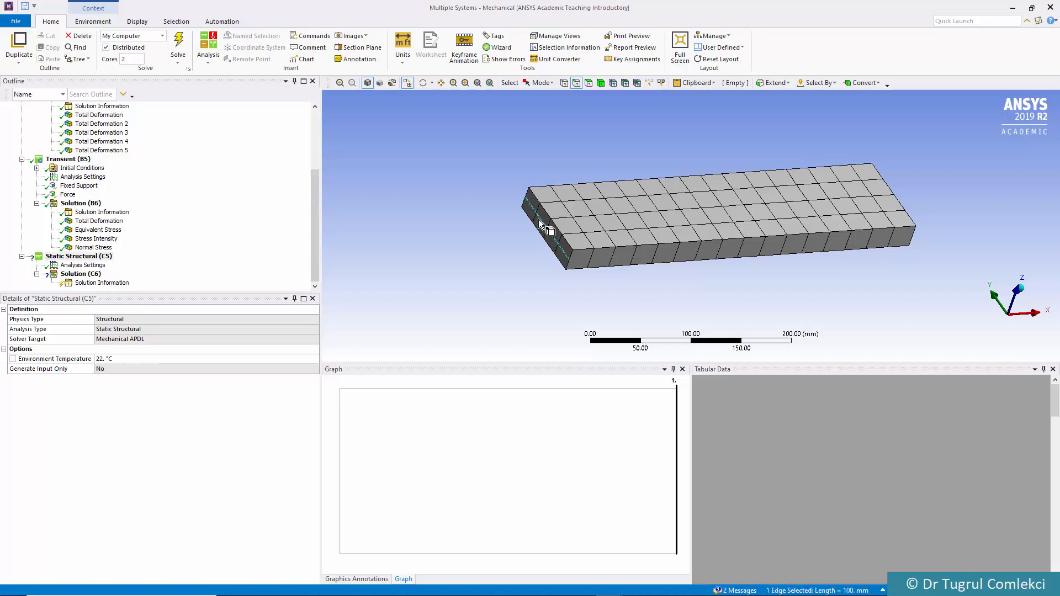
pyautogui.click(95, 21)
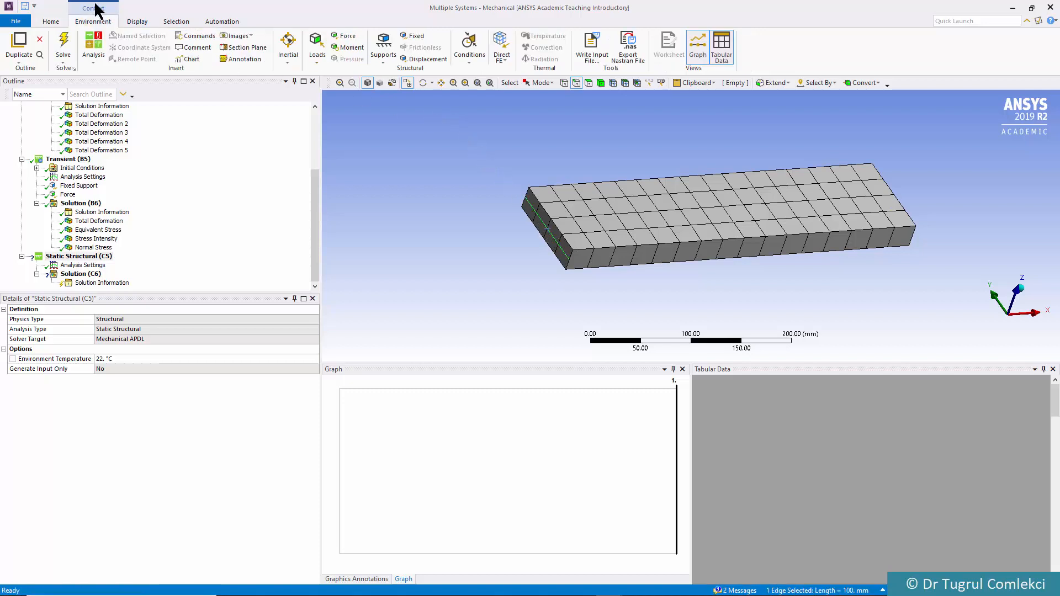
pyautogui.click(411, 35)
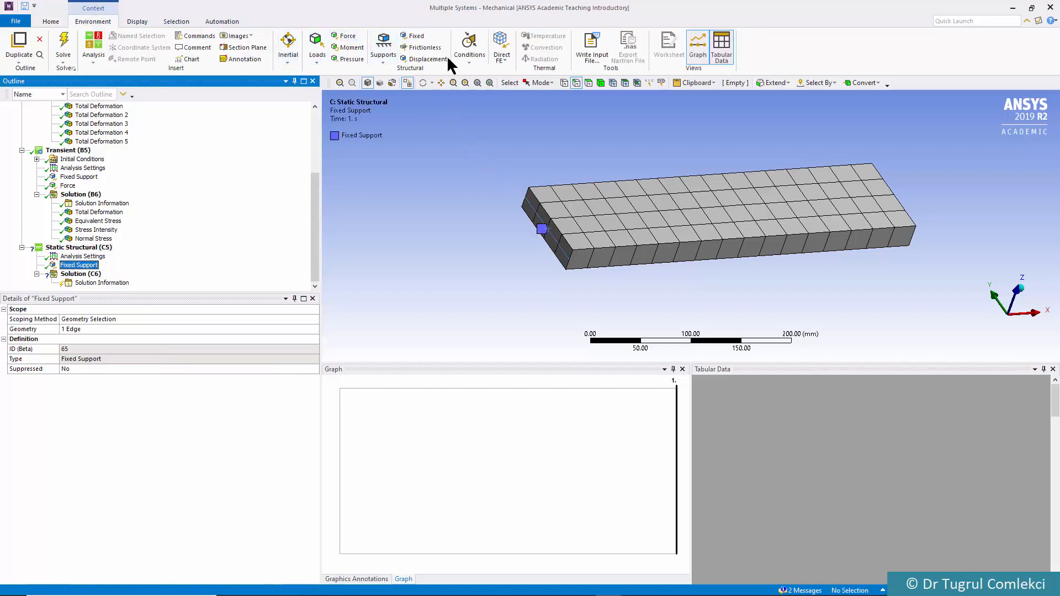
# Apply a Force to the plate's opposite short edge, defined by components with a Z Component of 20000 N
pyautogui.moveTo(837, 196); pyautogui.dragTo(901, 221, button='middle')
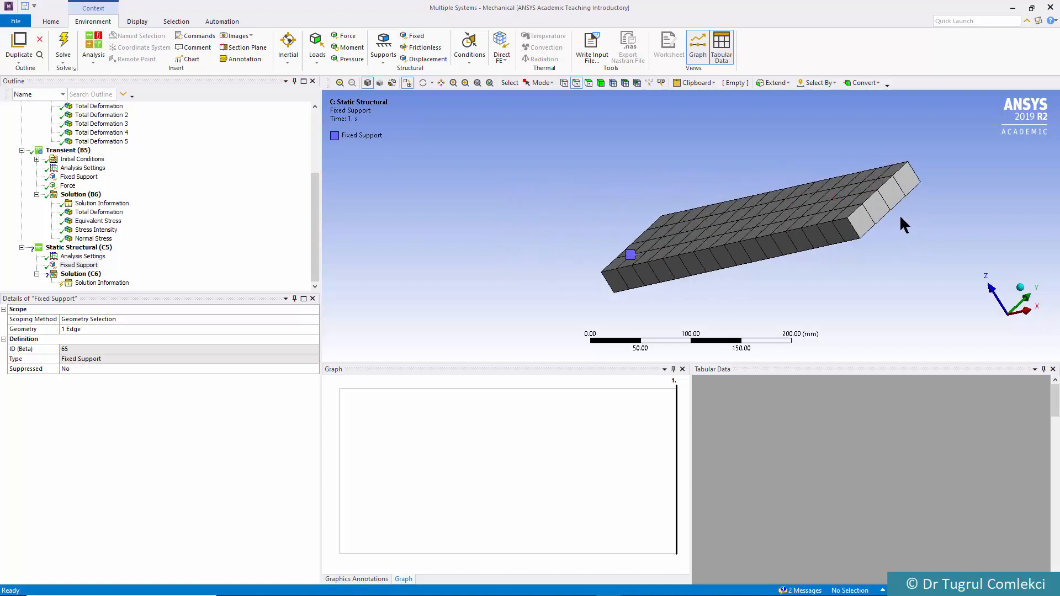
pyautogui.click(873, 208)
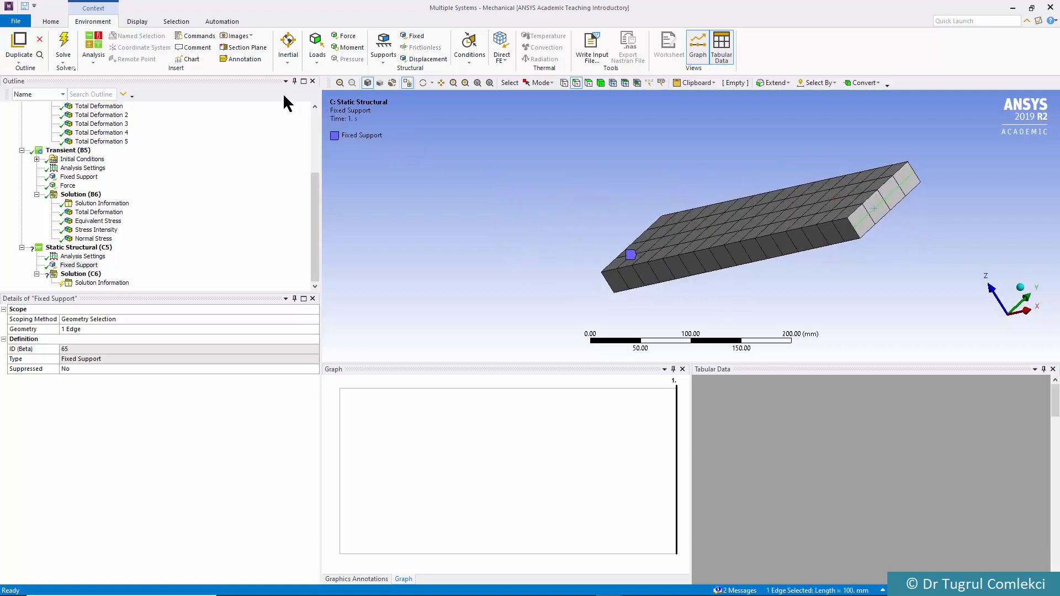
pyautogui.click(346, 37)
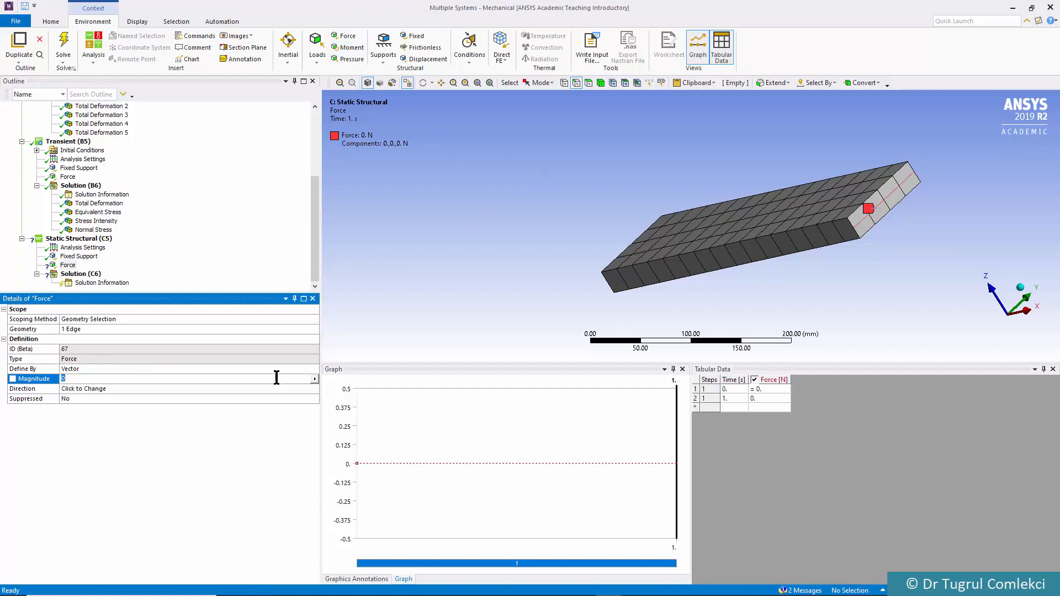
pyautogui.click(314, 369)
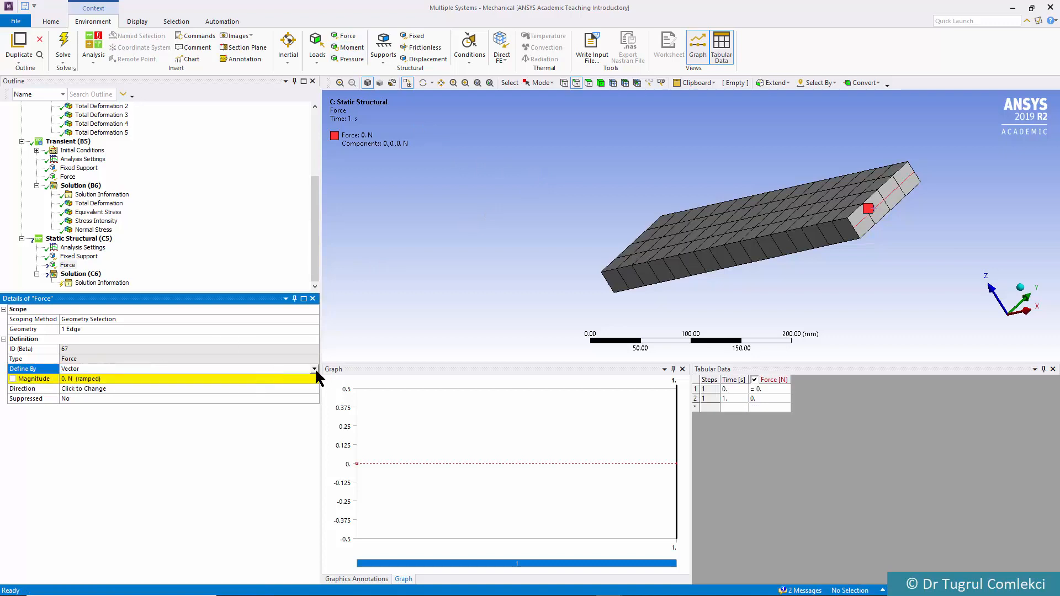
pyautogui.click(314, 368)
pyautogui.click(164, 369)
pyautogui.click(314, 369)
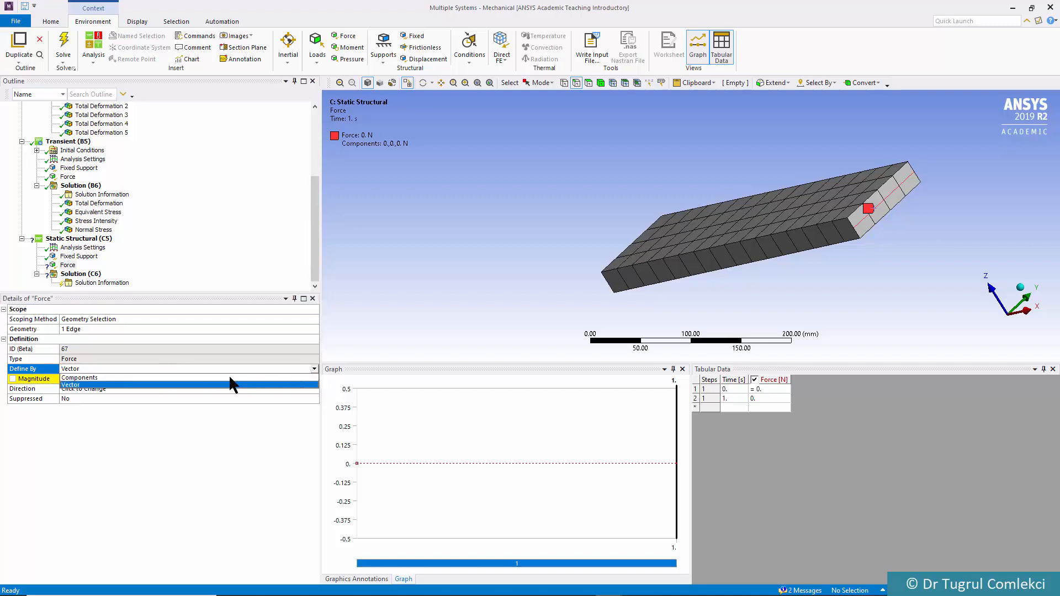
pyautogui.click(167, 375)
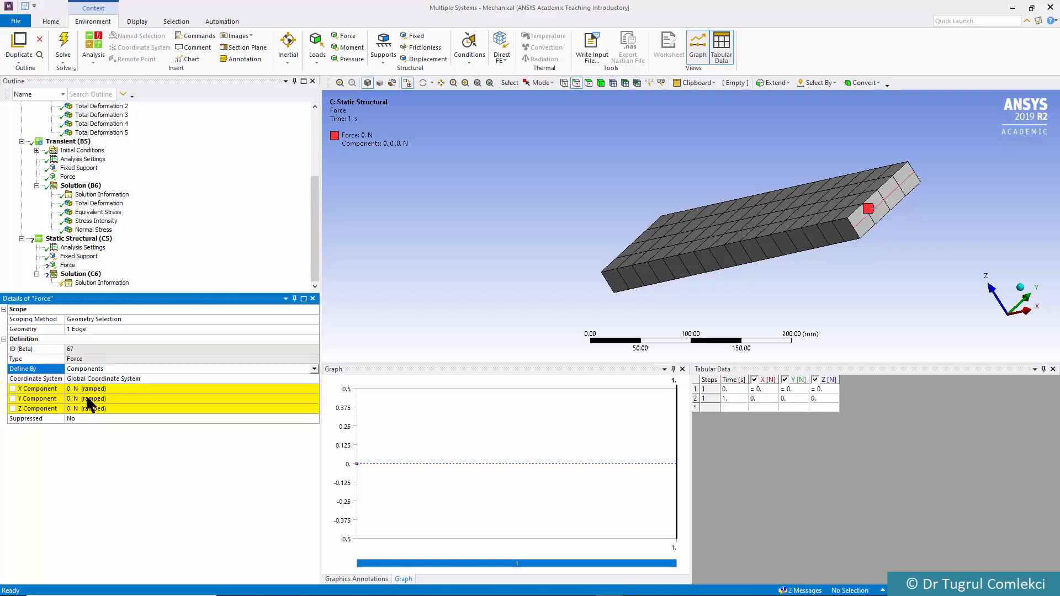
pyautogui.click(88, 409)
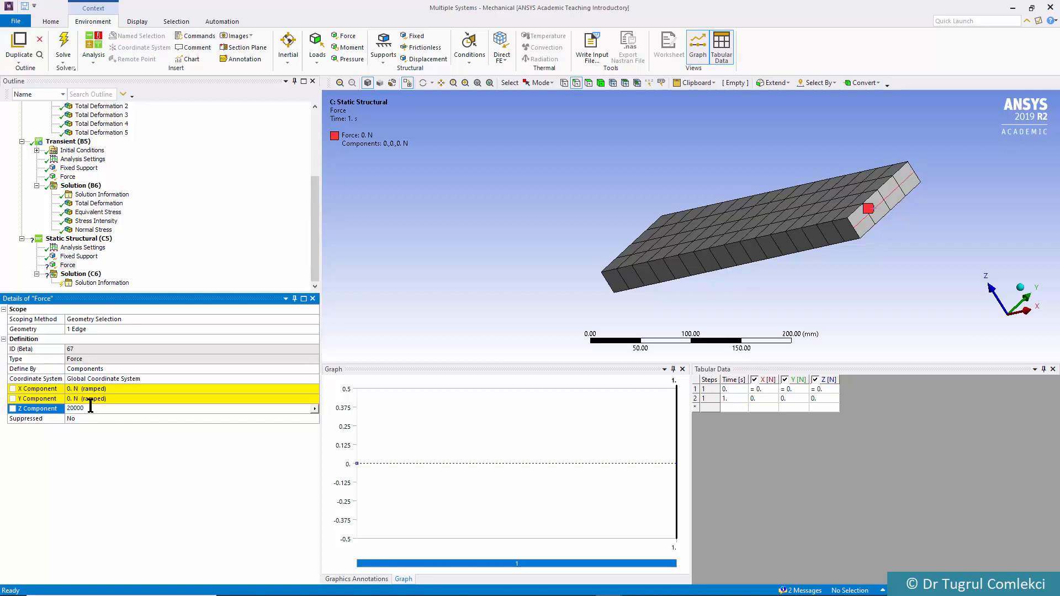
pyautogui.press('Return')
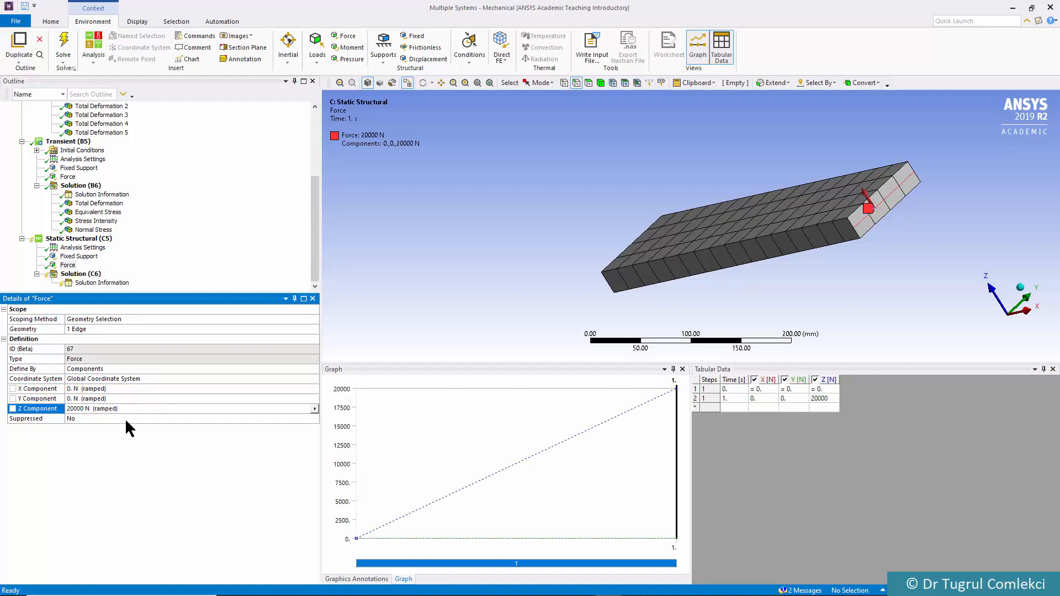
# Add Total Deformation, Equivalent (von-Mises) Stress and X-axis Normal Stress results to the static structural solution and solve it
pyautogui.moveTo(656, 296); pyautogui.dragTo(724, 278, button='middle')
pyautogui.click(91, 275)
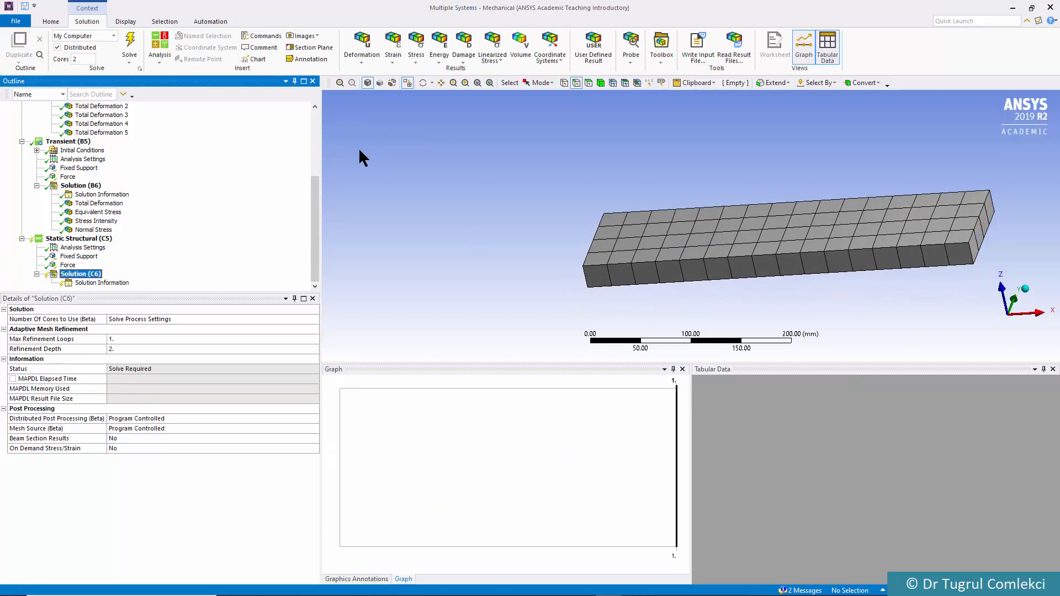
pyautogui.click(362, 53)
pyautogui.click(366, 71)
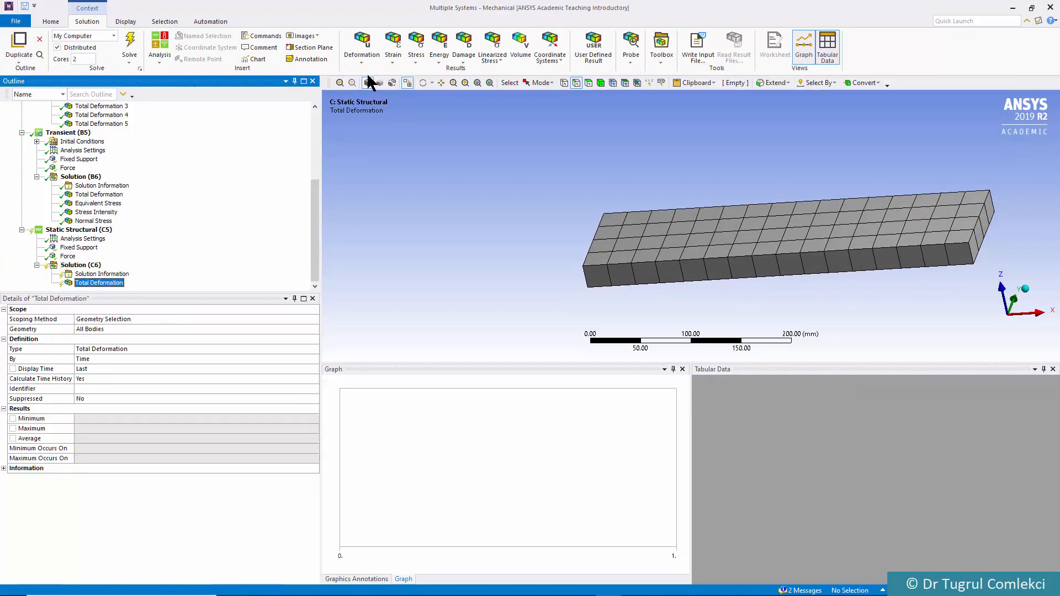
pyautogui.click(423, 60)
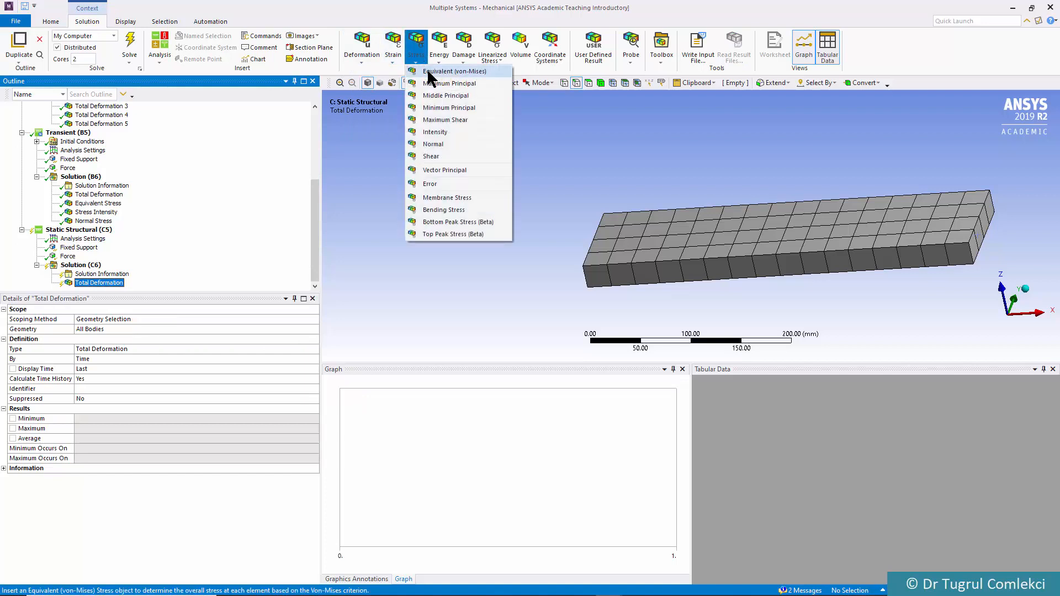
pyautogui.click(421, 71)
pyautogui.click(417, 66)
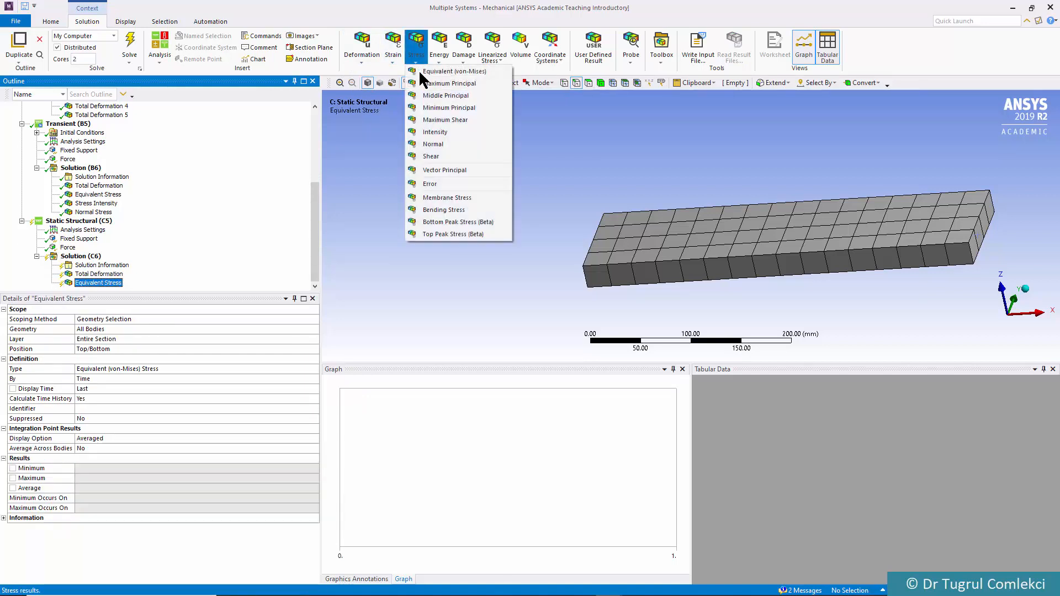
pyautogui.click(432, 144)
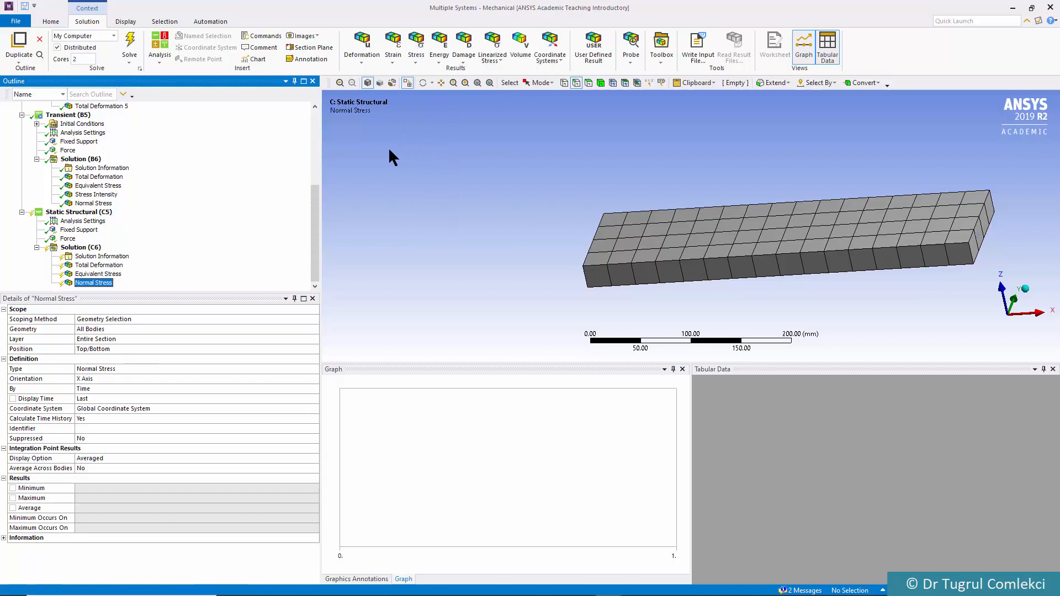
pyautogui.click(129, 49)
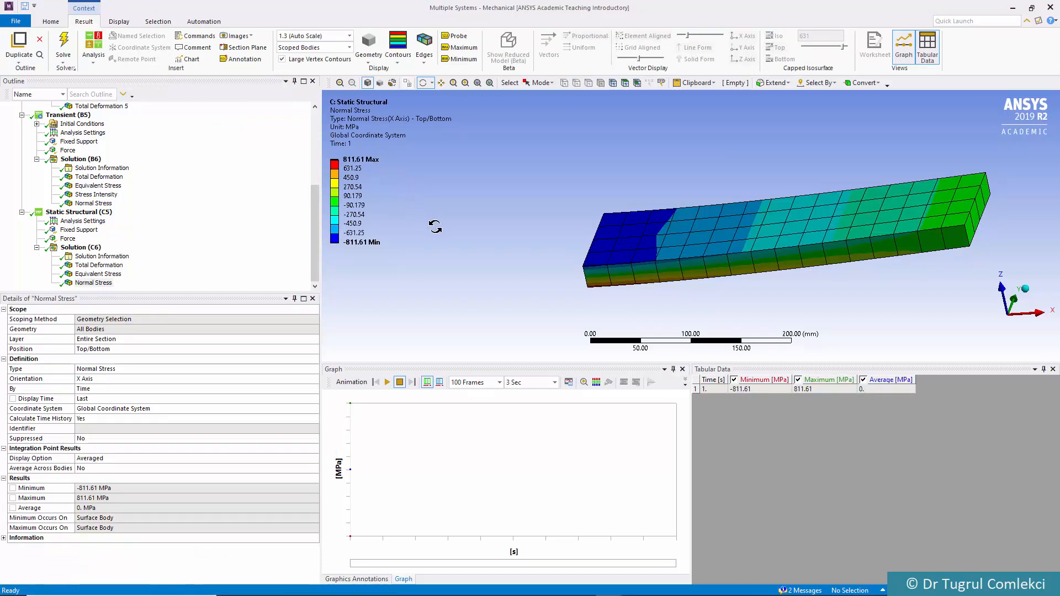
# Review the static Total Deformation, Equivalent Stress and Normal Stress contours on the bent plate
pyautogui.click(96, 266)
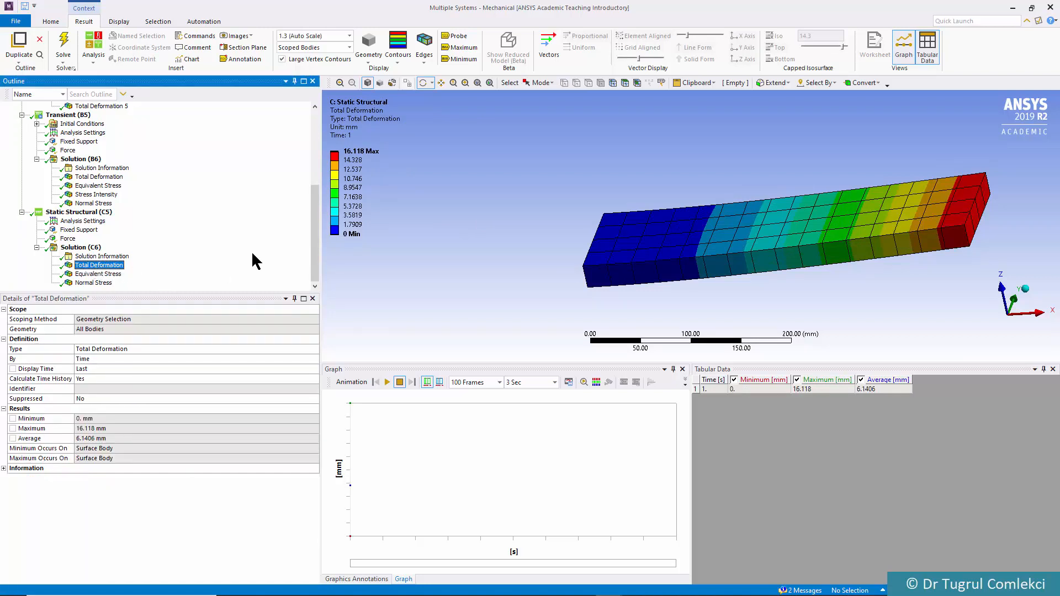
pyautogui.moveTo(519, 218)
pyautogui.mouseDown()
pyautogui.moveTo(485, 193)
pyautogui.moveTo(506, 213)
pyautogui.mouseUp()
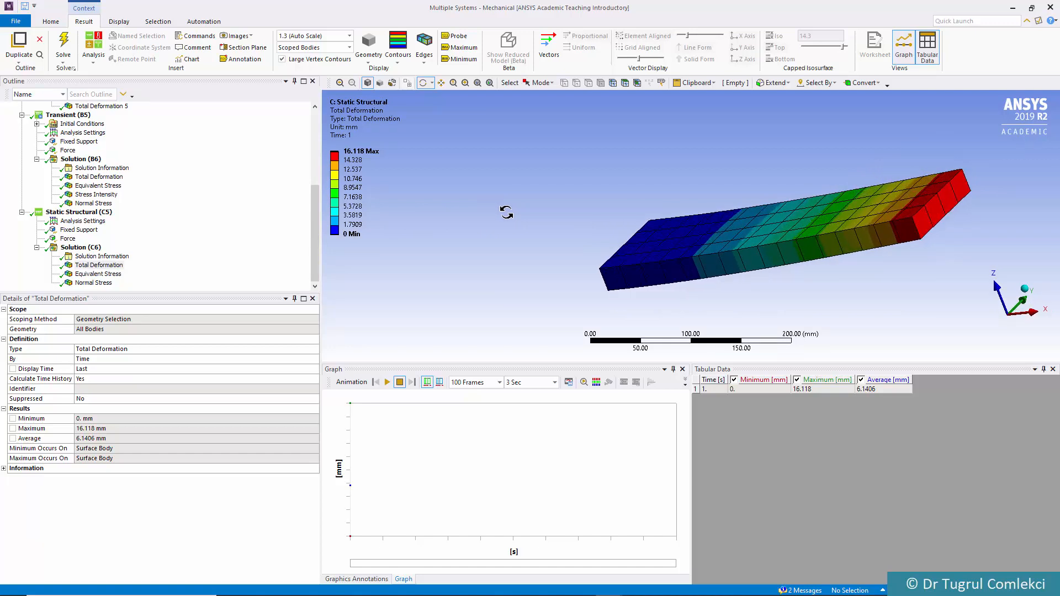
pyautogui.click(106, 274)
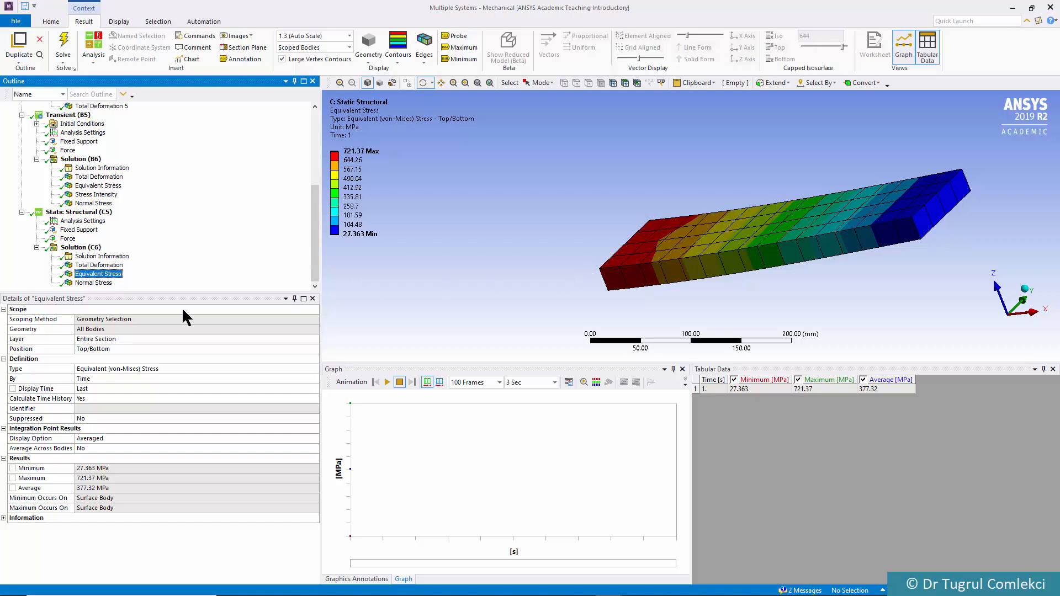
pyautogui.click(97, 283)
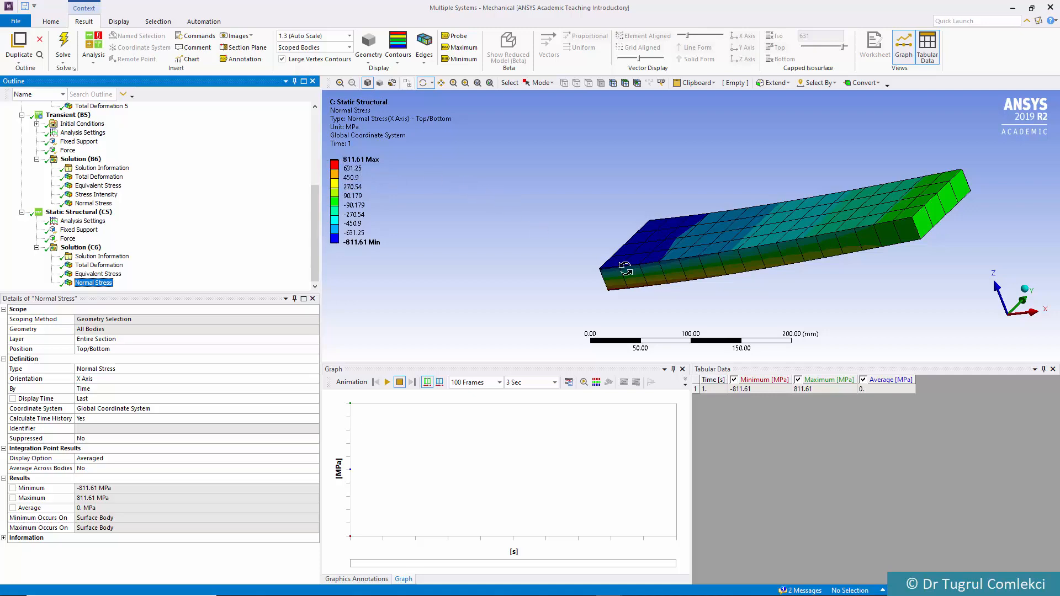
pyautogui.moveTo(844, 300); pyautogui.dragTo(868, 304)
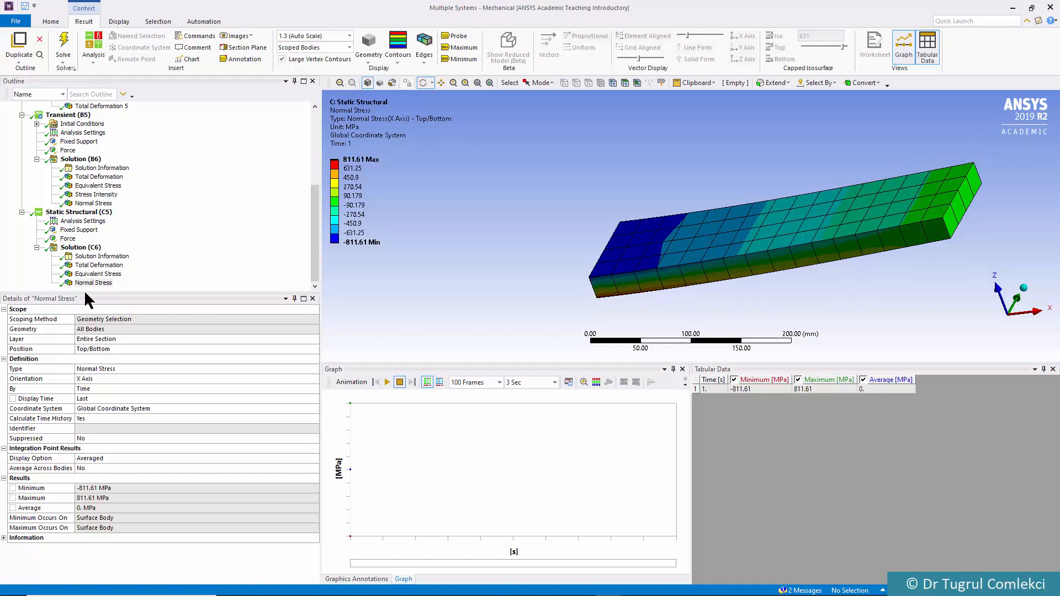
pyautogui.click(99, 267)
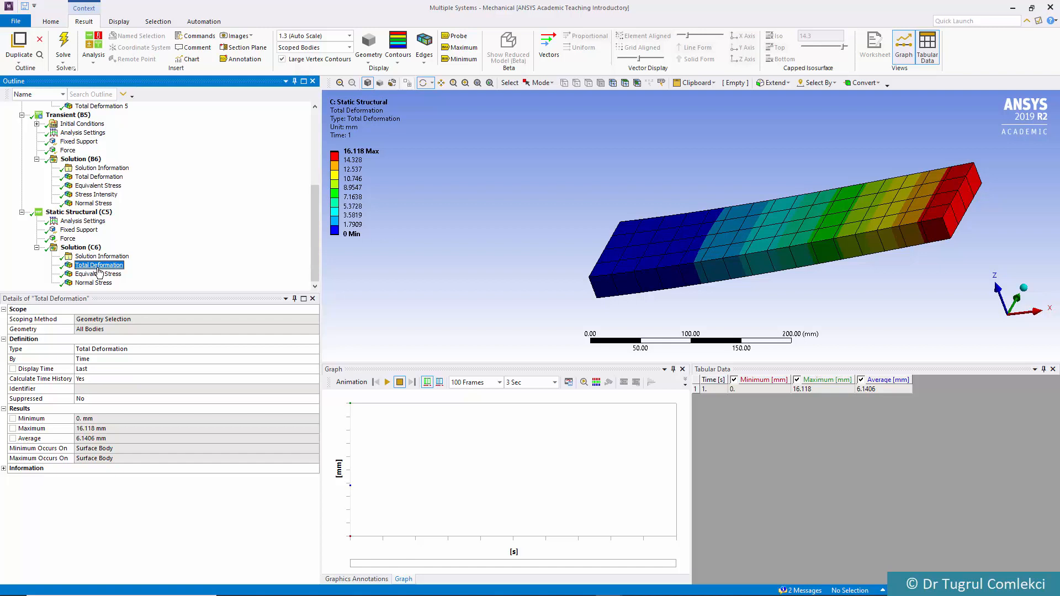
pyautogui.click(99, 274)
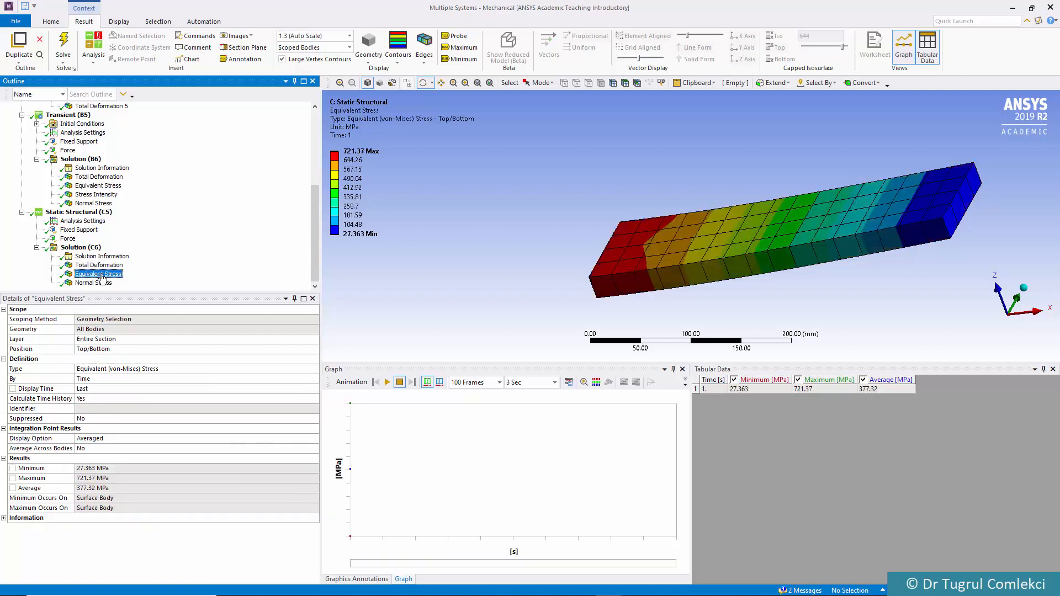